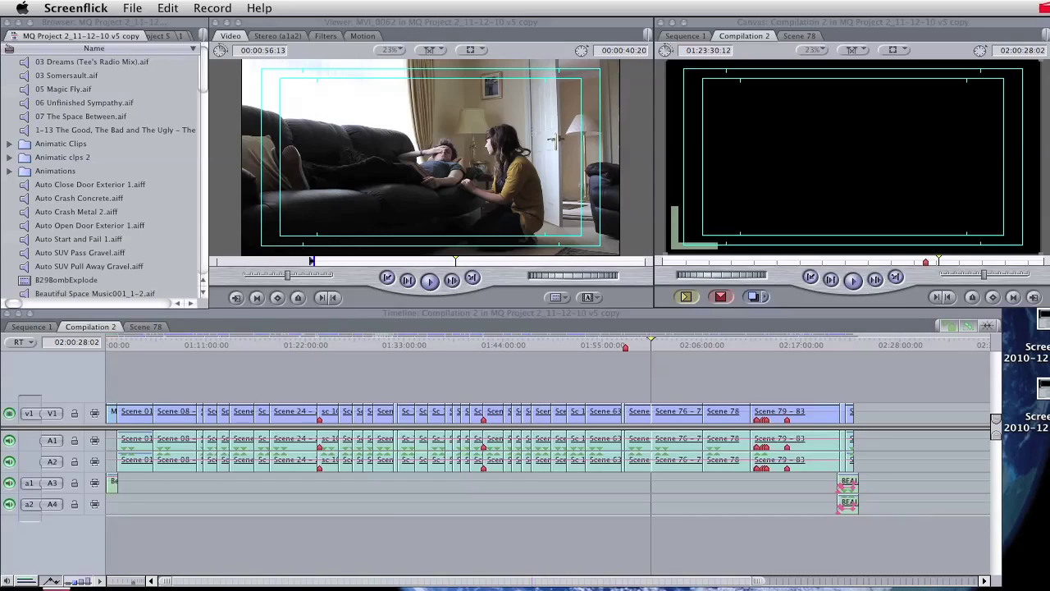
- Open the empty Sequence 1 from the Video Tutorial Project 5 browser tab in the Timeline
click(166, 26)
click(158, 36)
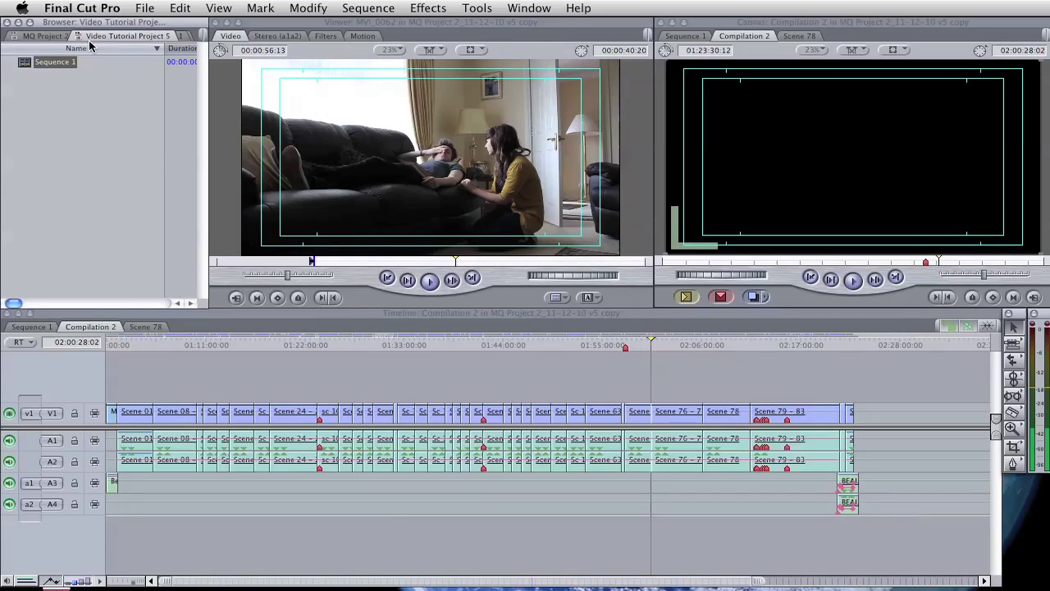
double_click(26, 64)
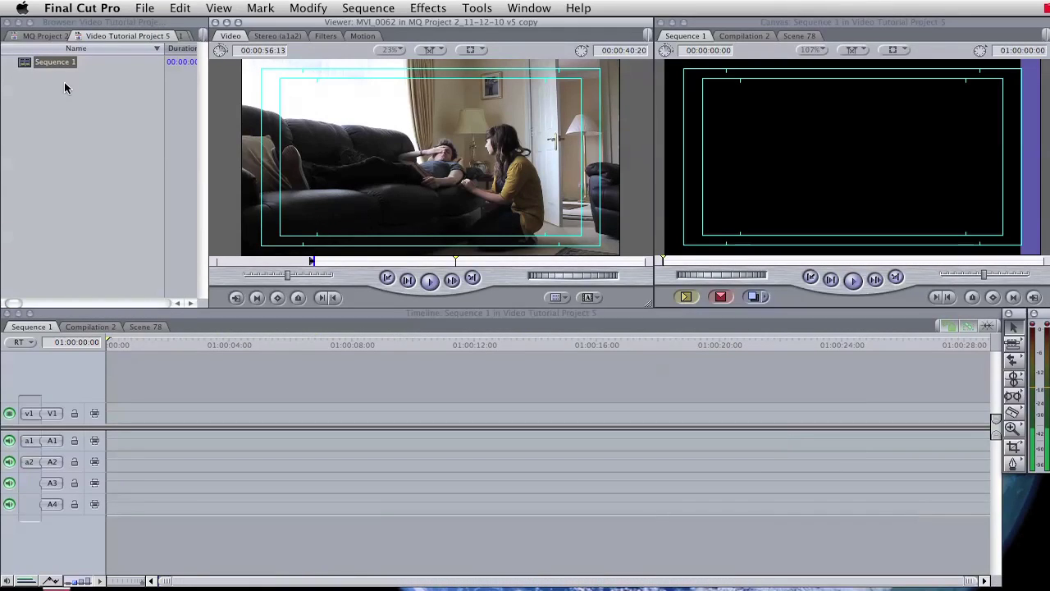
- Switch the Browser between the MQ Project 2 and Video Tutorial Project 5 tabs, ending on MQ Project 2
click(120, 105)
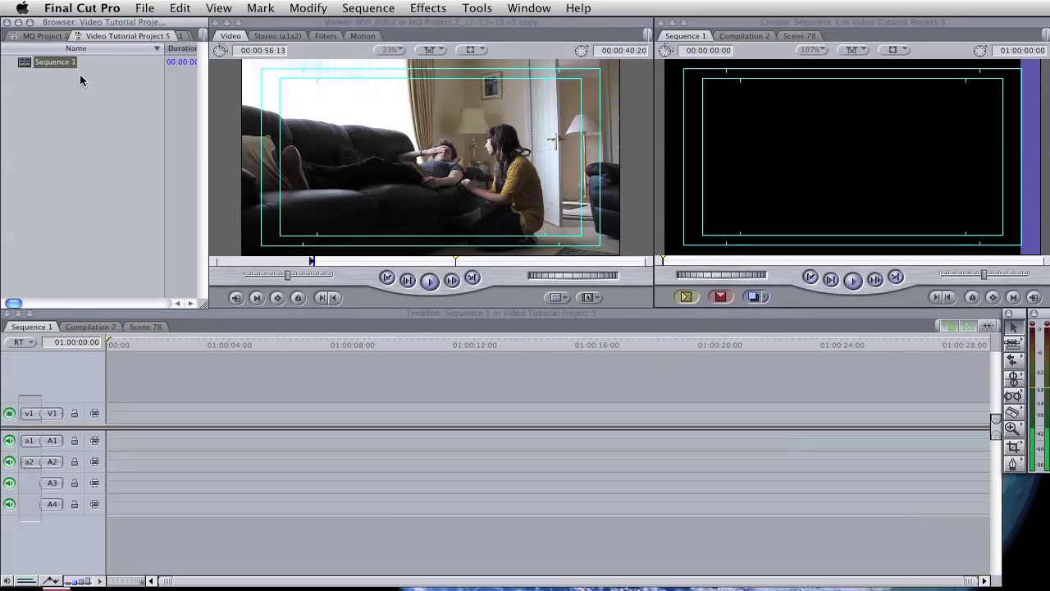
click(45, 37)
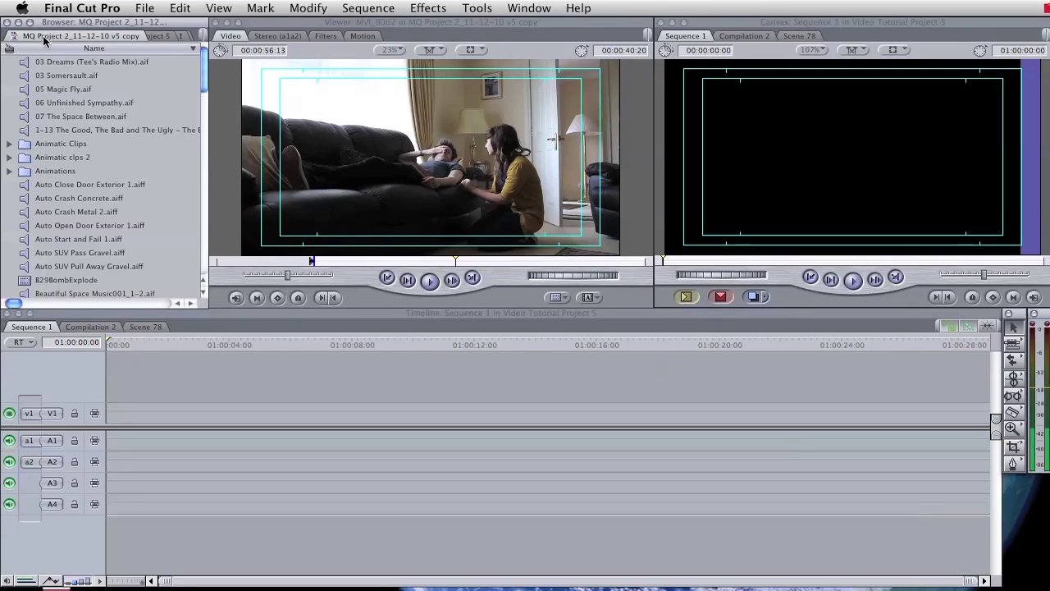
click(163, 37)
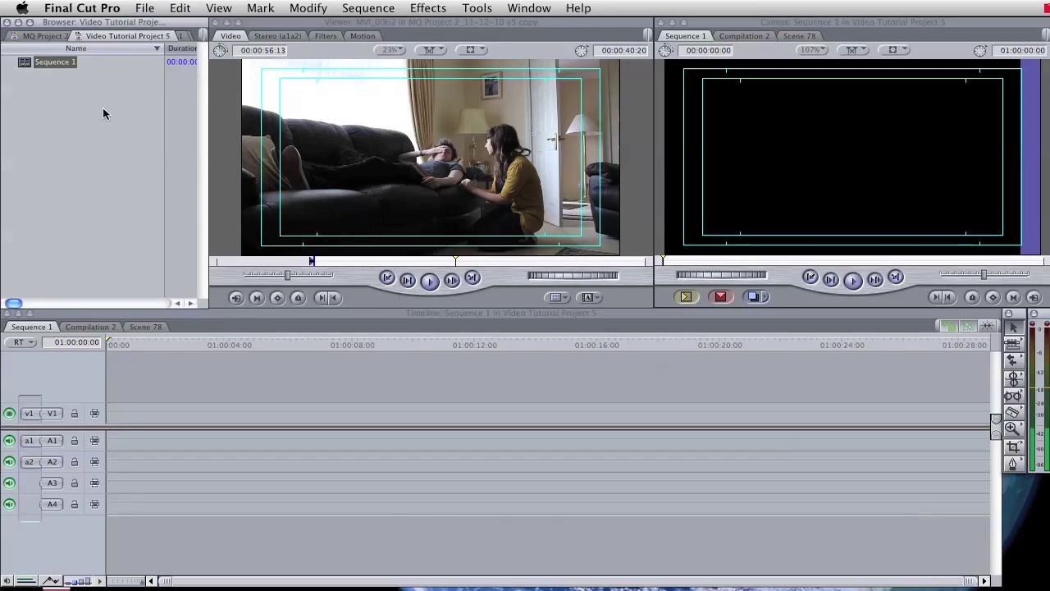
click(52, 37)
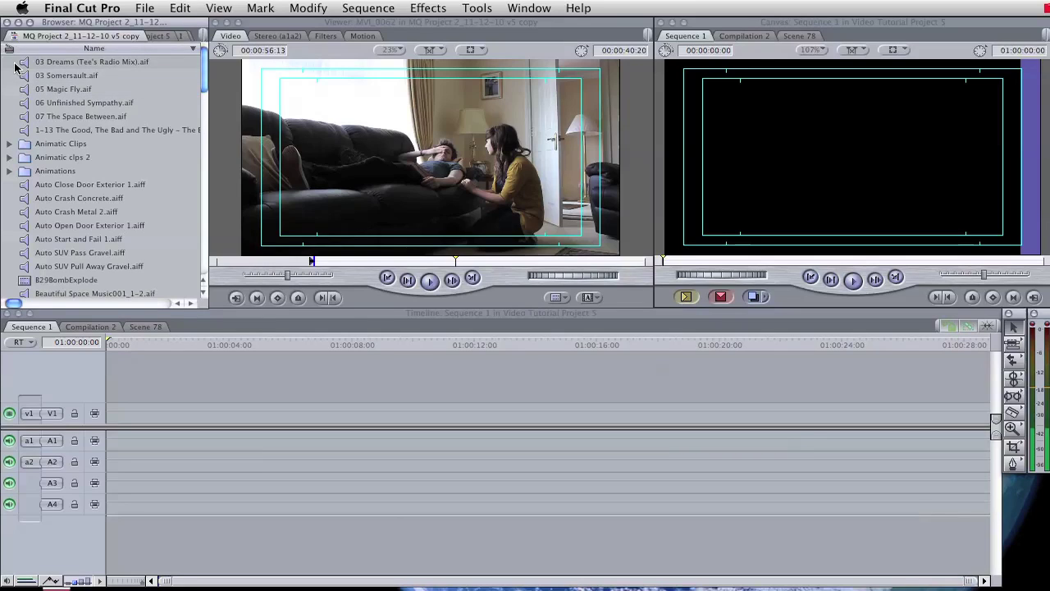
- Expand and collapse the Animatic Clips folder, then scroll down the MQ Project 2 clip list
click(10, 144)
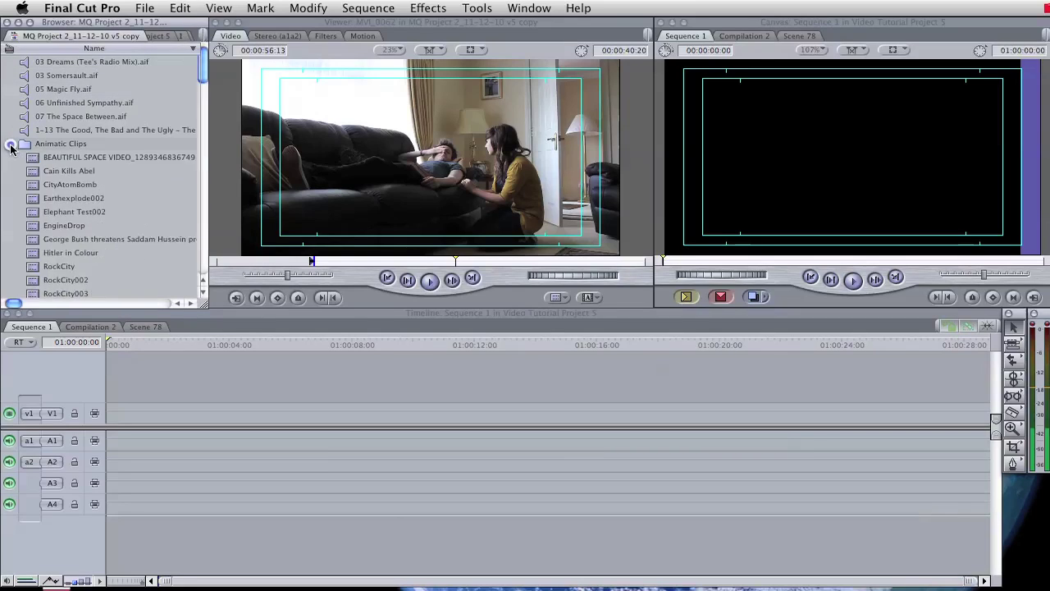
click(12, 148)
scroll(85, 169, down, 5)
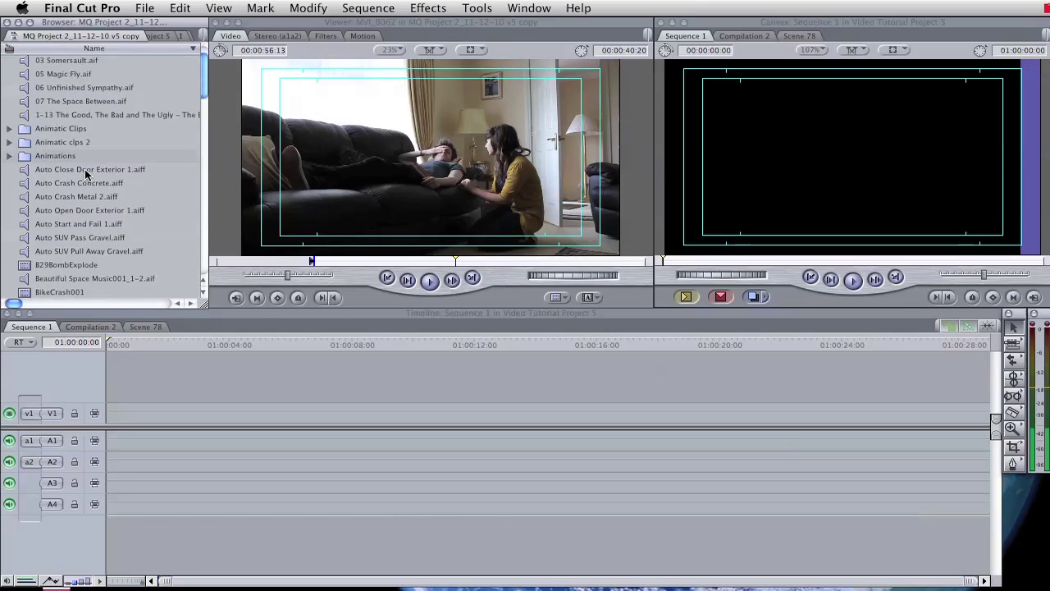
scroll(85, 174, down, 1)
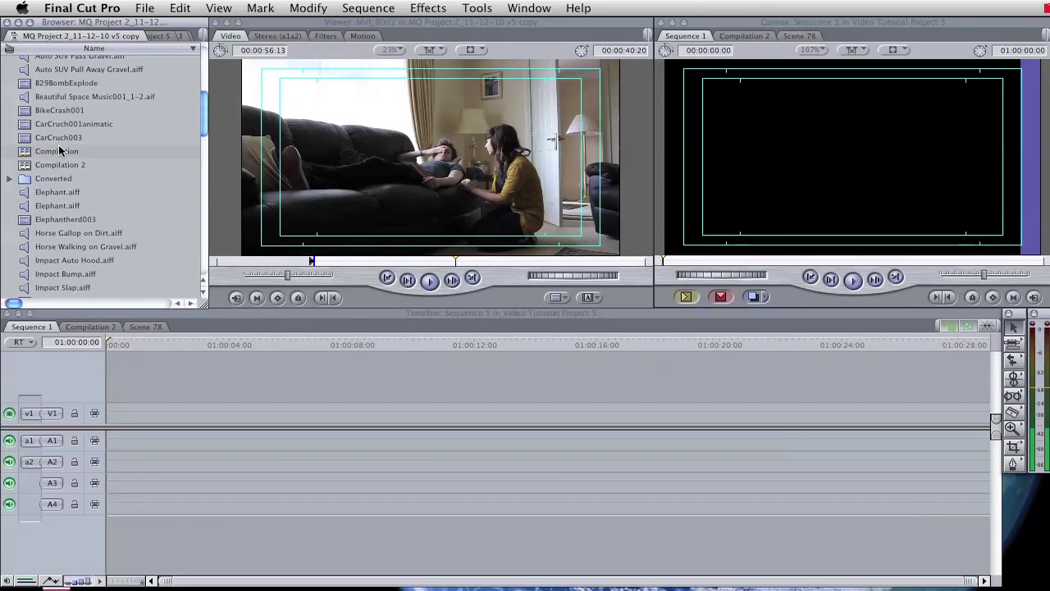
scroll(80, 162, down, 4)
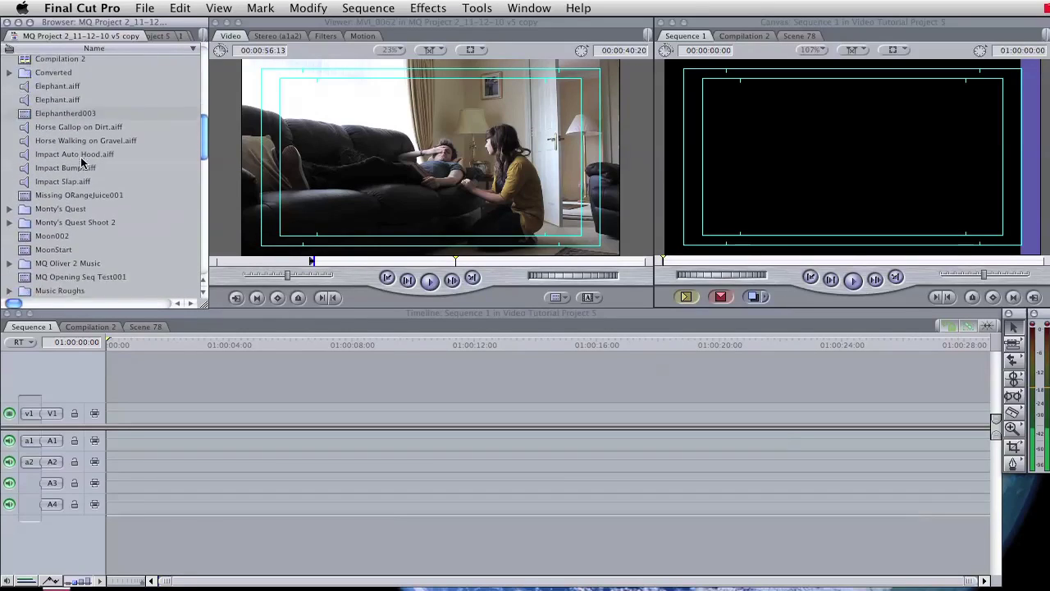
scroll(82, 158, down, 12)
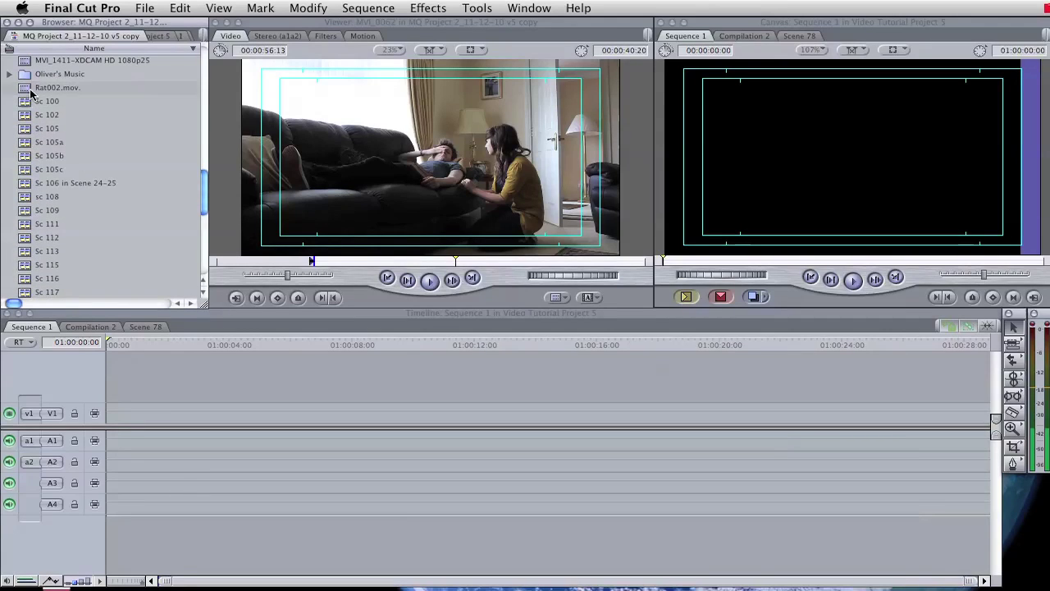
- Open Sc 100 in its own timeline, then return to the Compilation 2 tab with the playhead at the end
click(36, 101)
key(Return)
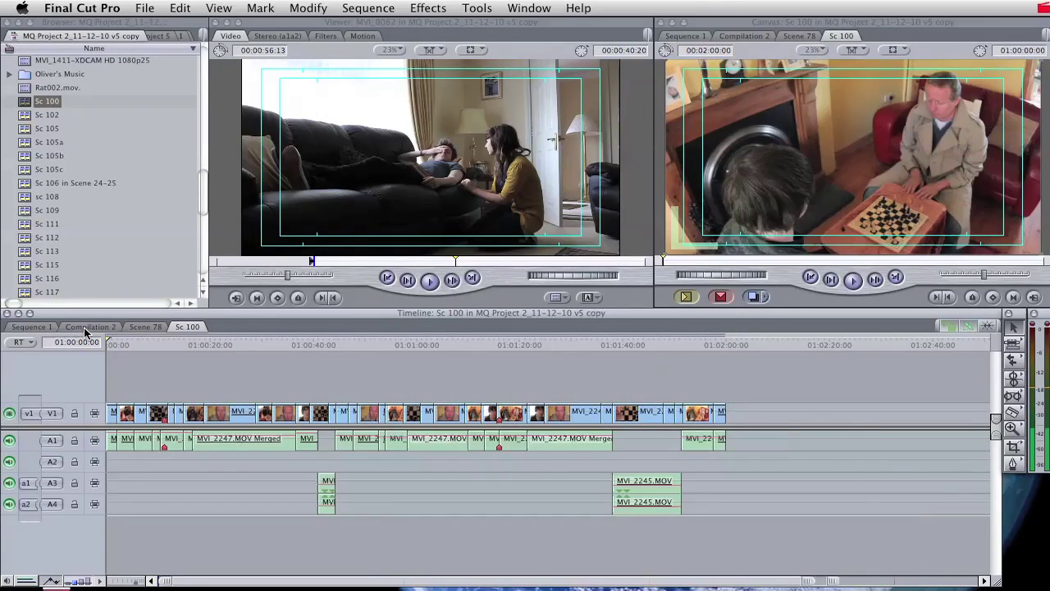
click(83, 328)
click(847, 345)
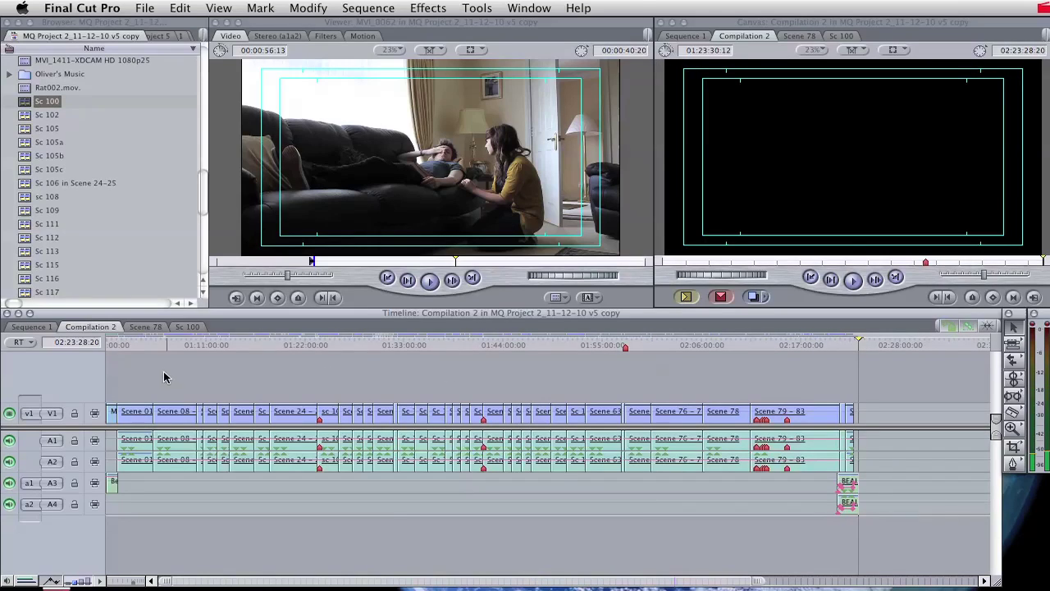
scroll(93, 162, down, 5)
scroll(93, 163, down, 6)
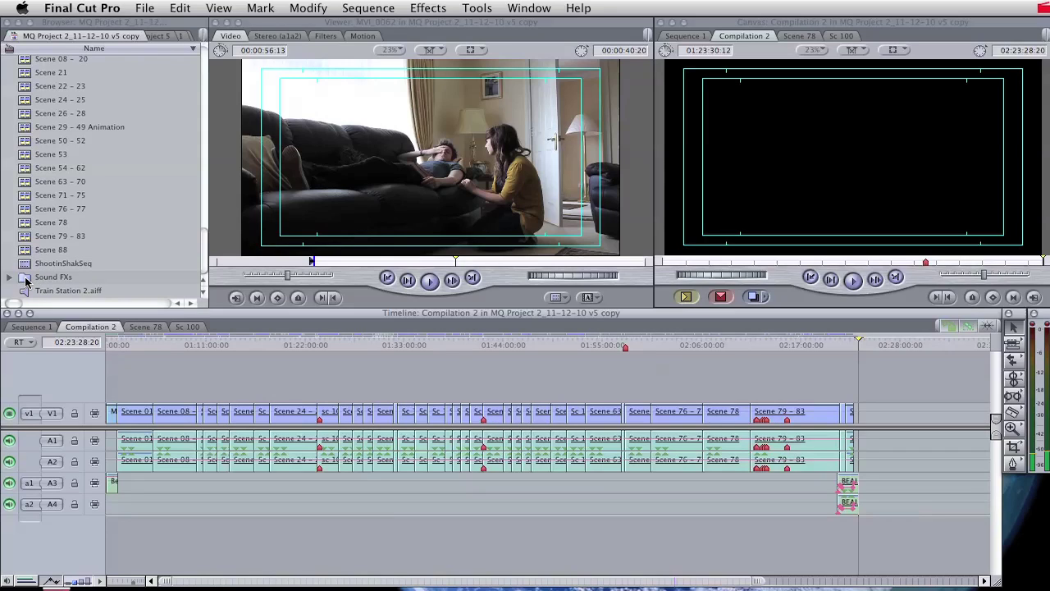
- Expand the Sound FXs folder to review its contents, then collapse it again
click(12, 279)
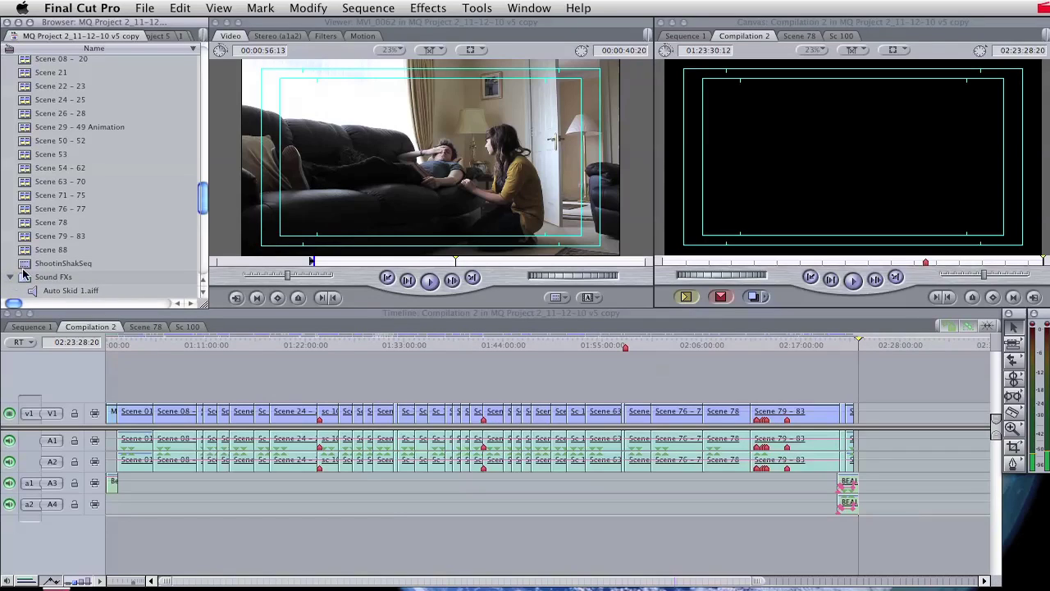
scroll(65, 246, down, 3)
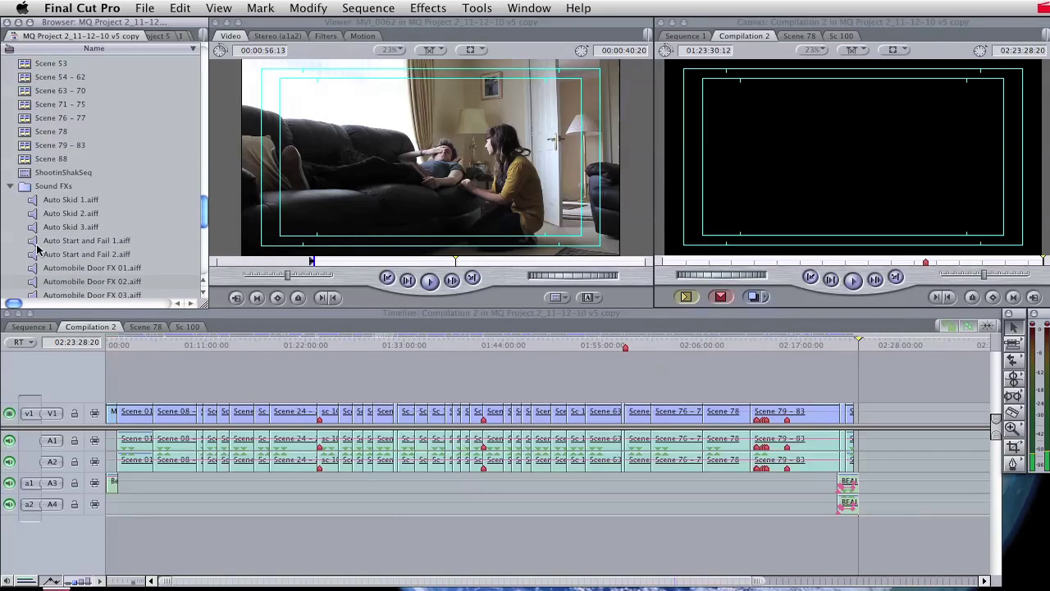
click(10, 186)
scroll(86, 171, up, 10)
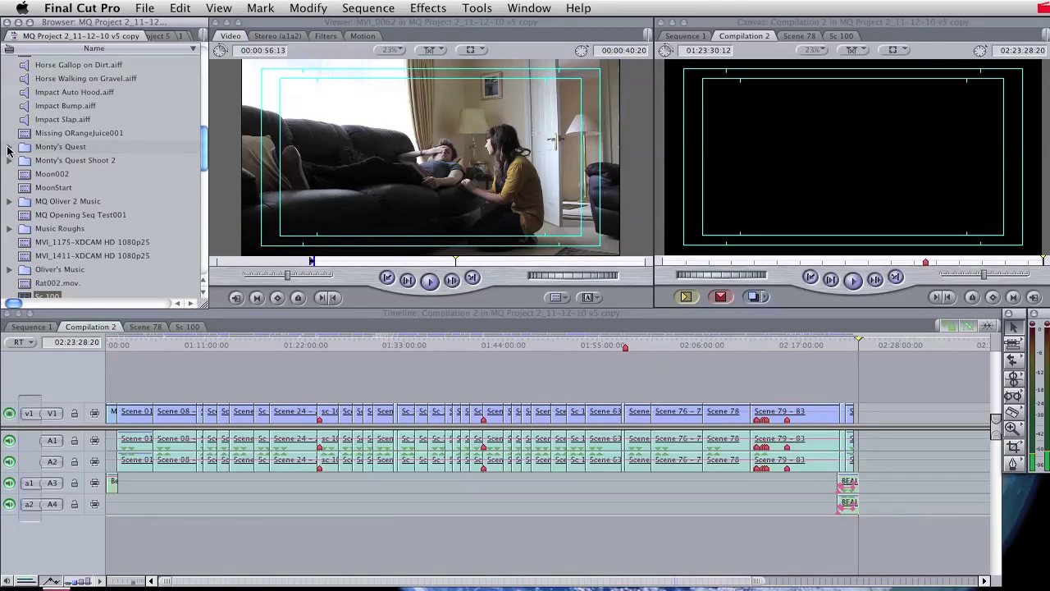
- Expand Monty's Quest and browse Day 01's Audio and Video folders, collapsing Day 01 afterwards
click(9, 147)
scroll(129, 152, down, 5)
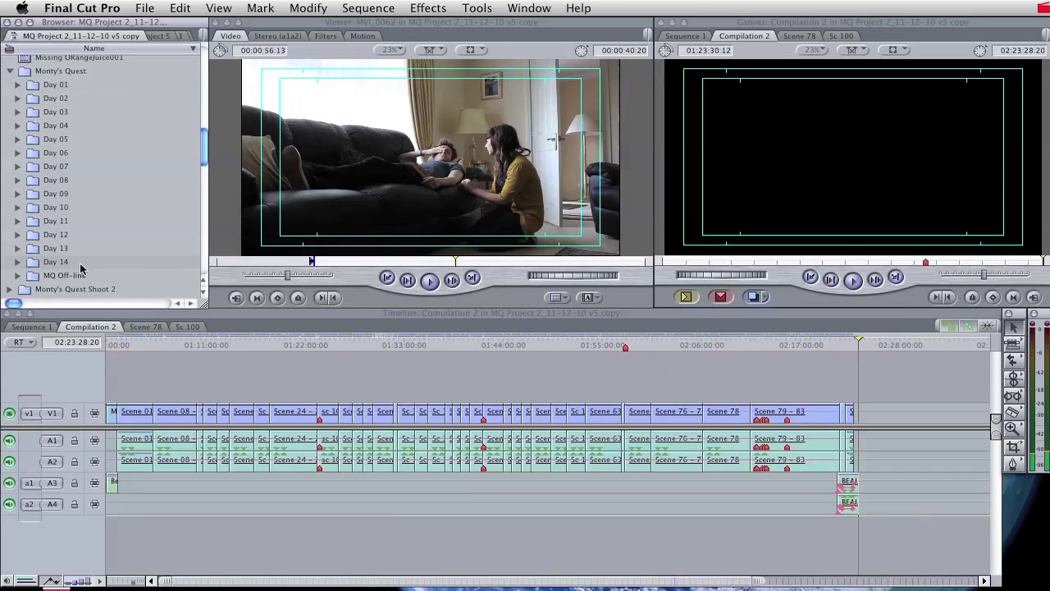
click(18, 84)
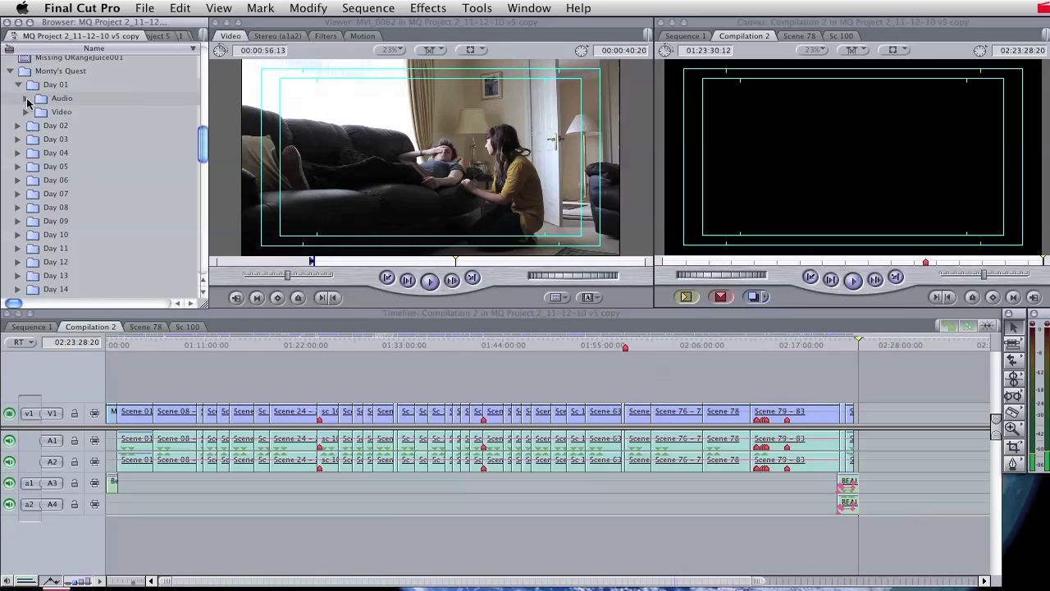
click(27, 98)
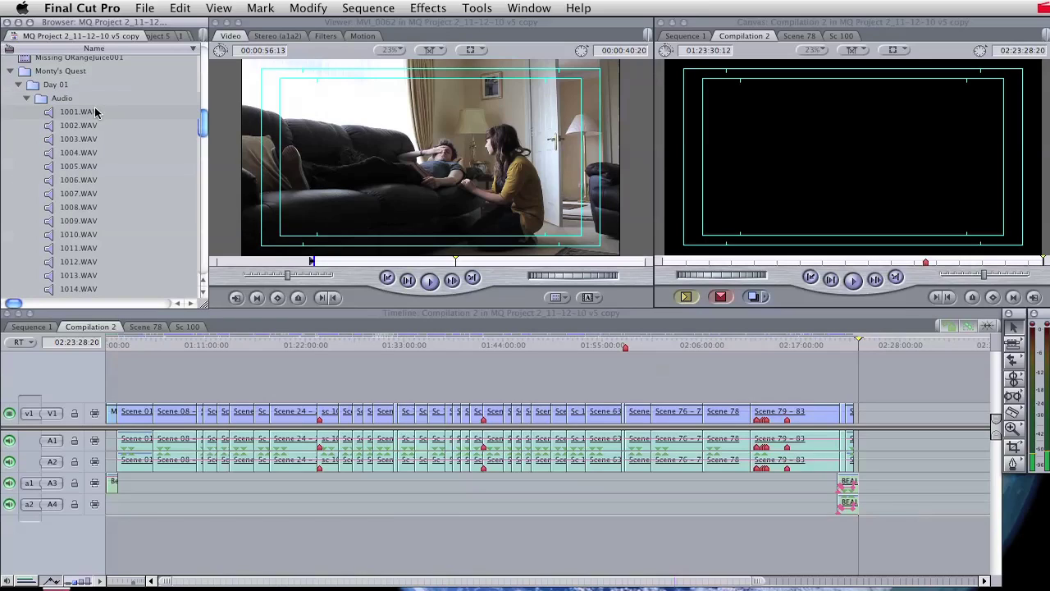
click(27, 98)
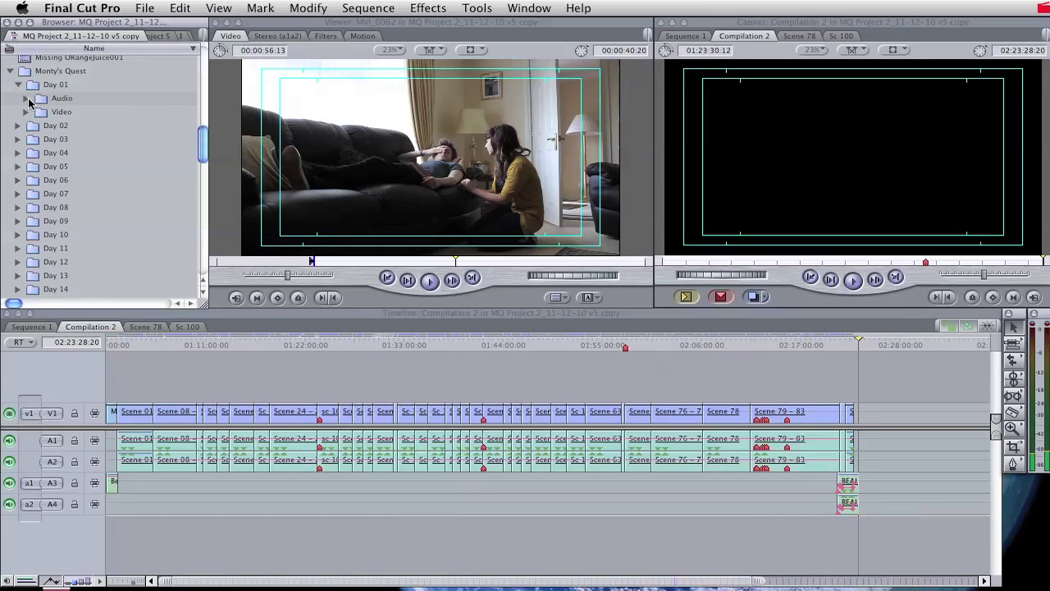
click(27, 112)
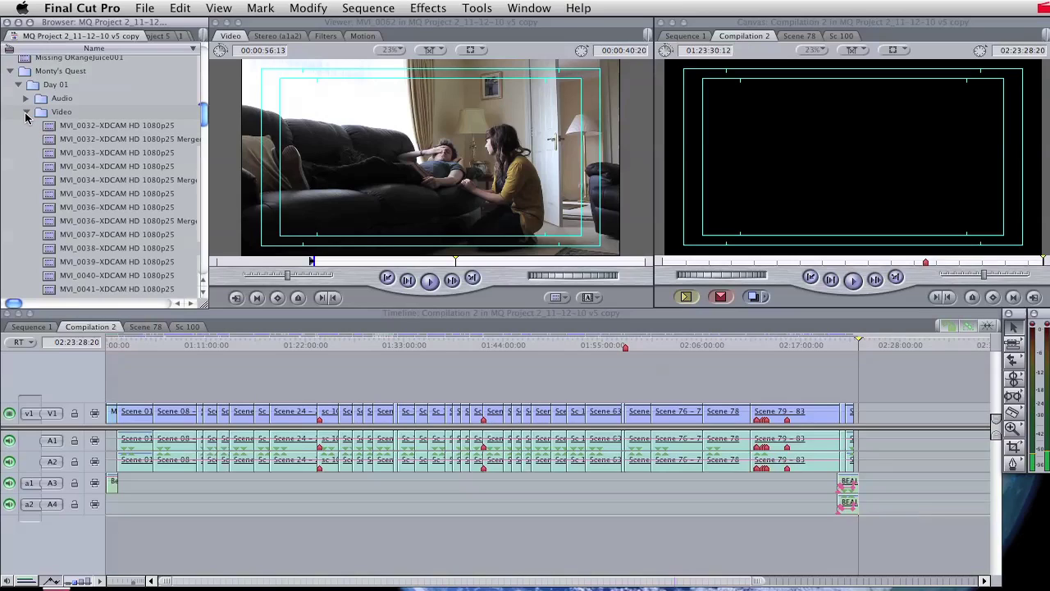
click(25, 114)
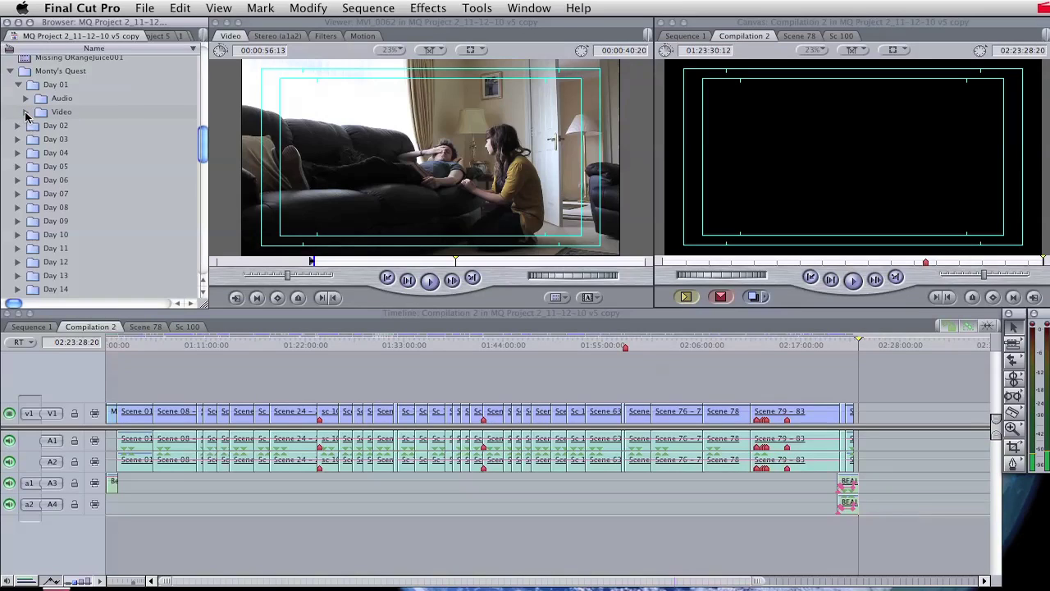
click(18, 85)
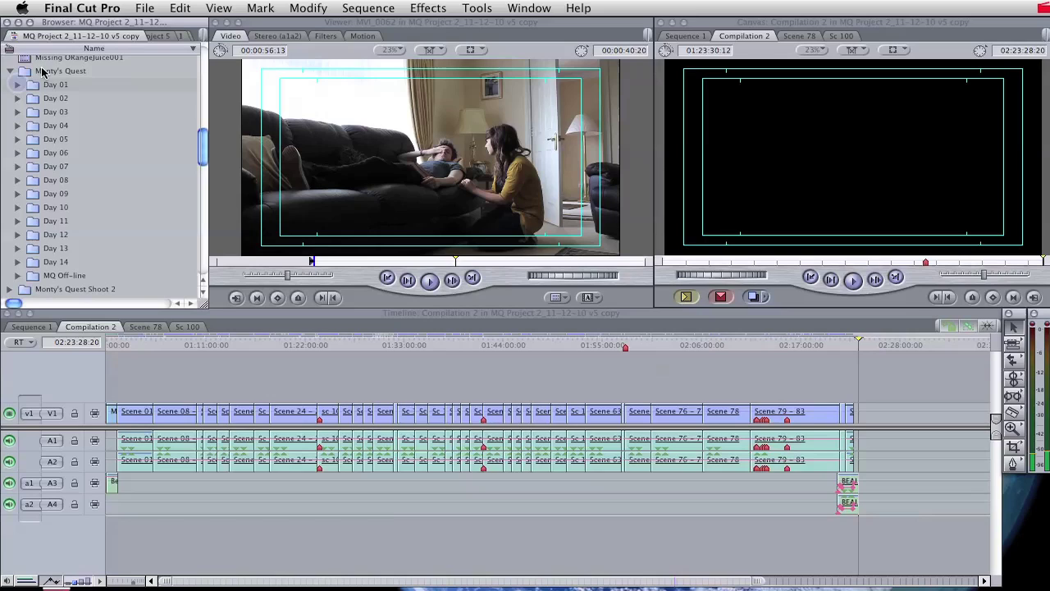
scroll(131, 191, up, 8)
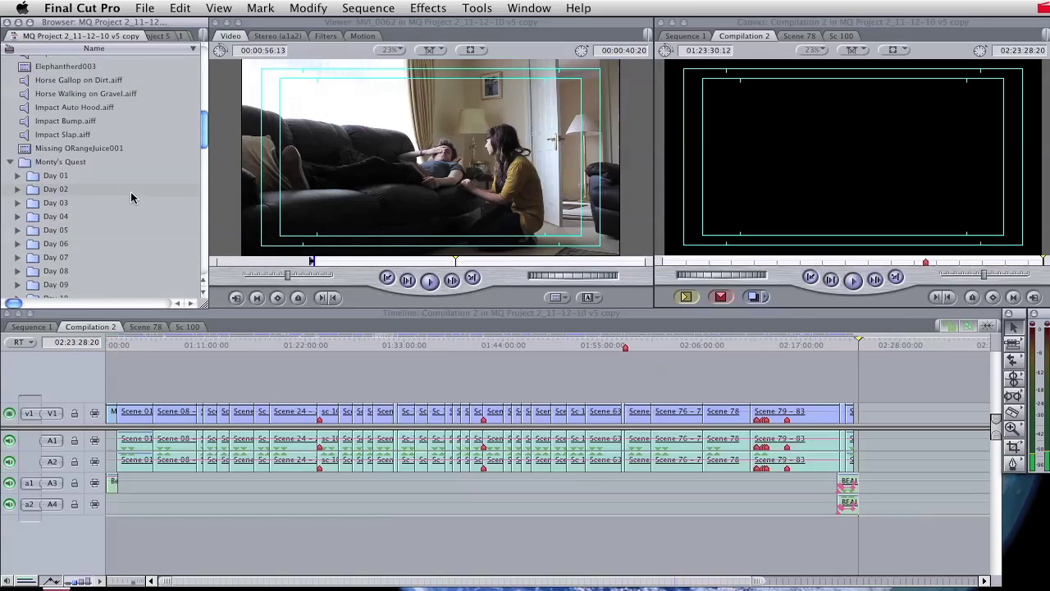
scroll(130, 192, up, 5)
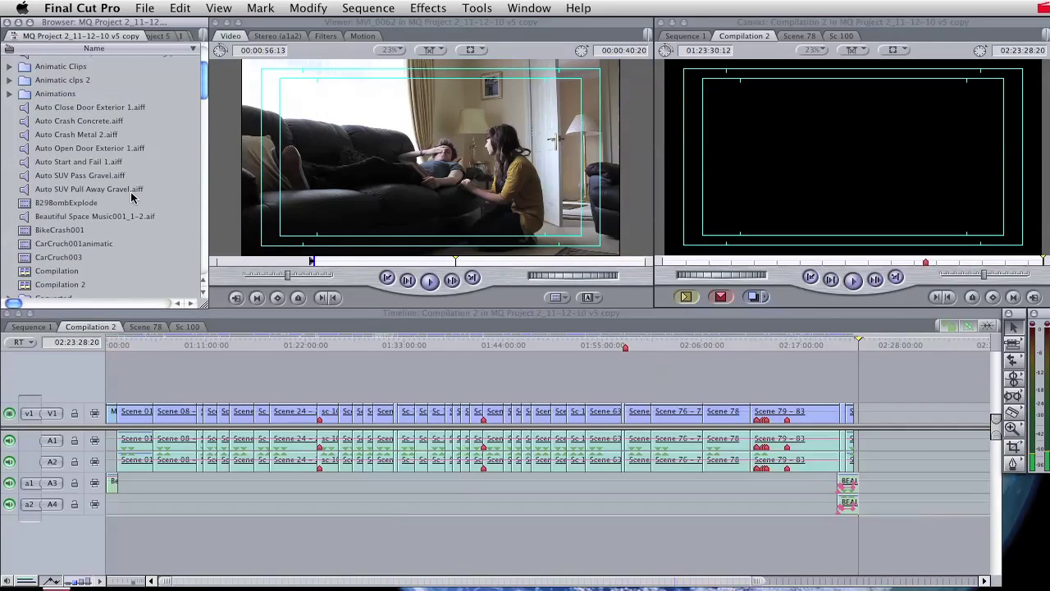
click(192, 36)
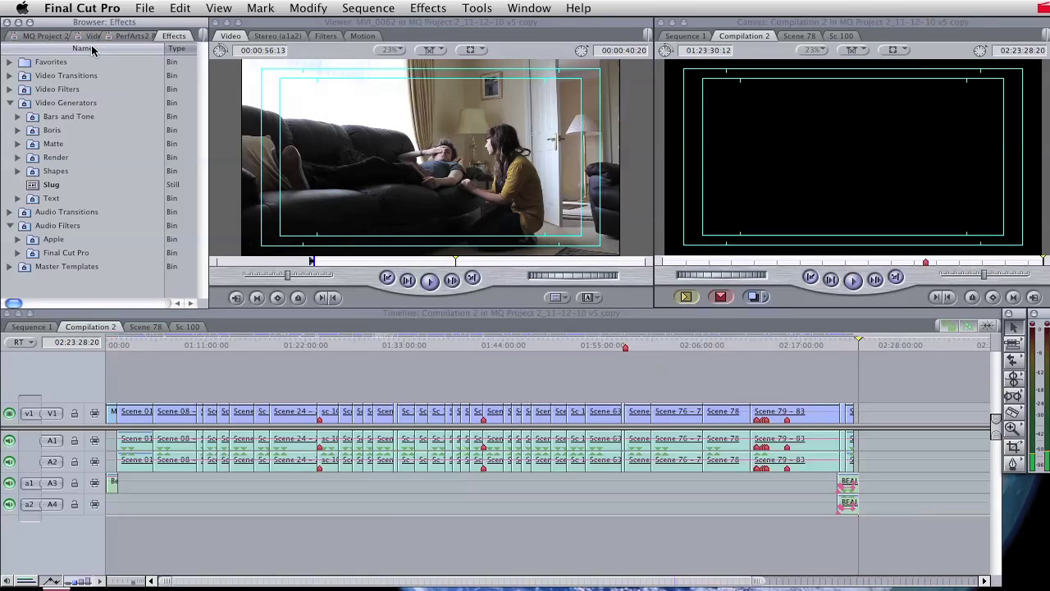
click(9, 62)
click(9, 75)
click(18, 89)
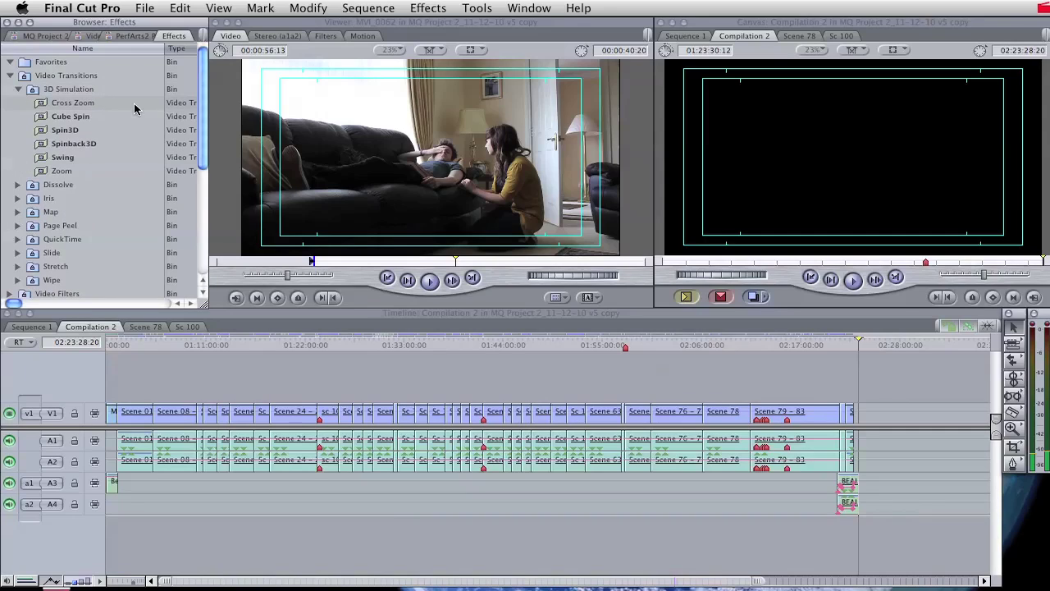
click(18, 89)
click(18, 89)
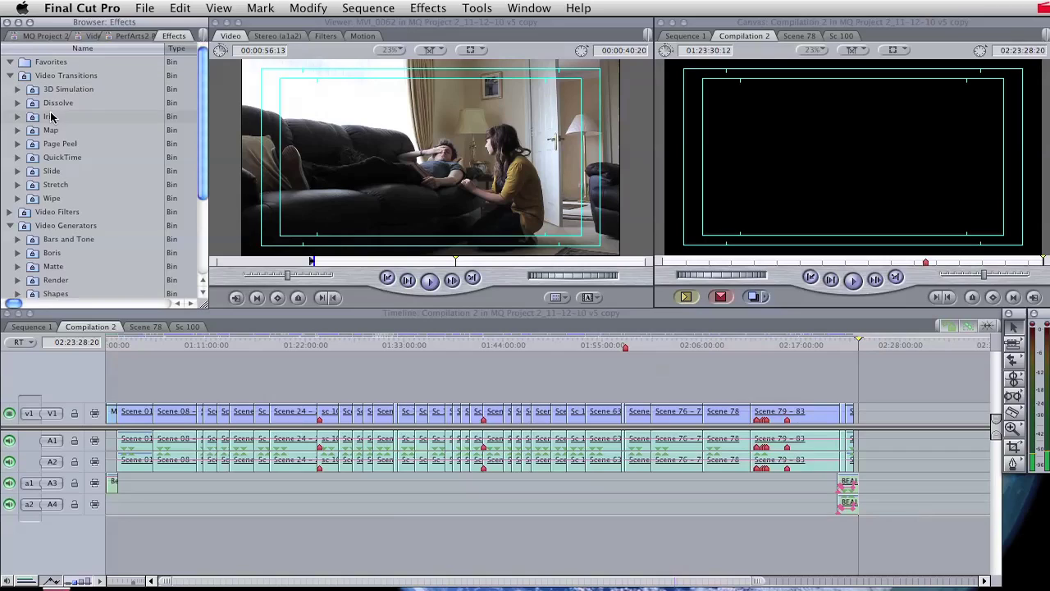
click(10, 76)
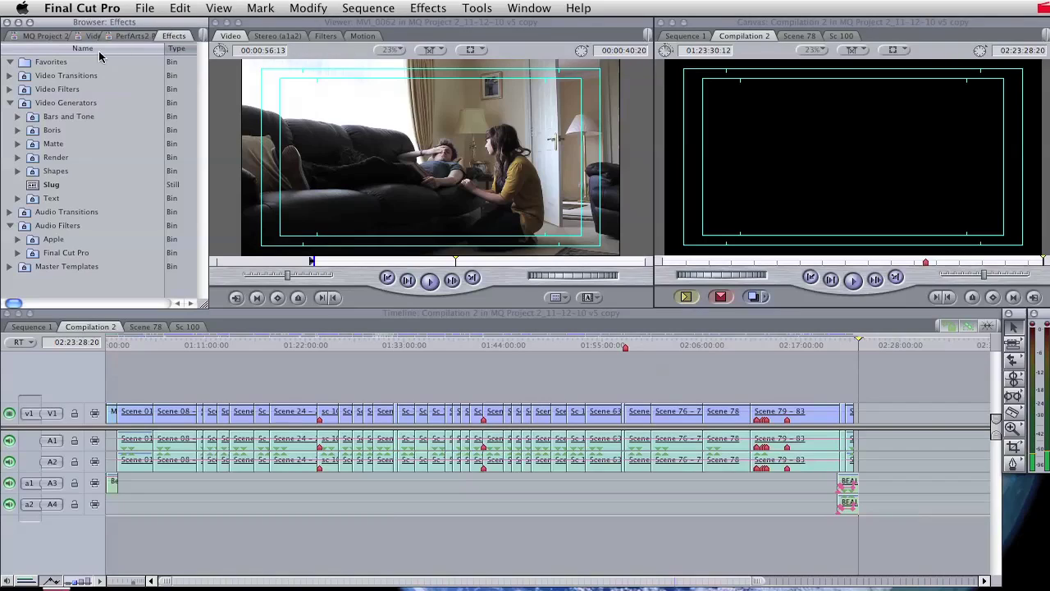
click(49, 38)
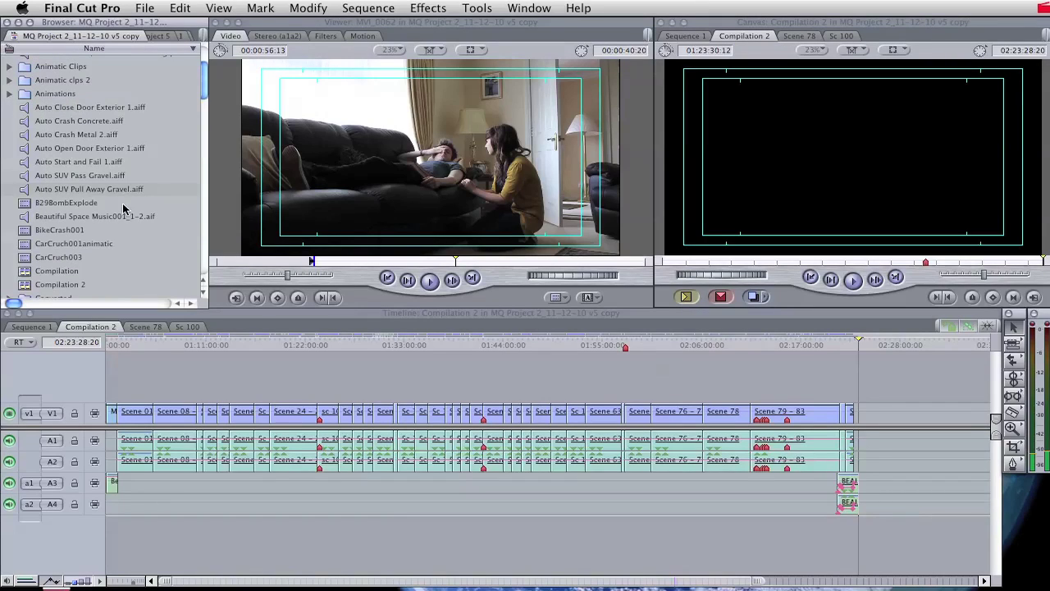
- Expand Monty's Quest > Day 01 > Video to list its MVI clips
scroll(123, 197, down, 15)
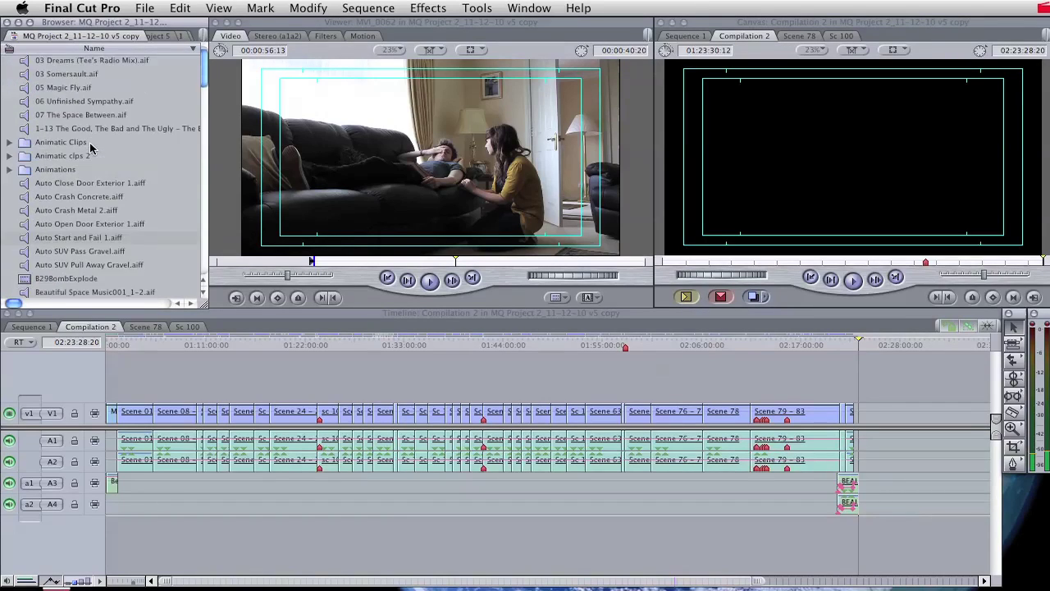
click(17, 86)
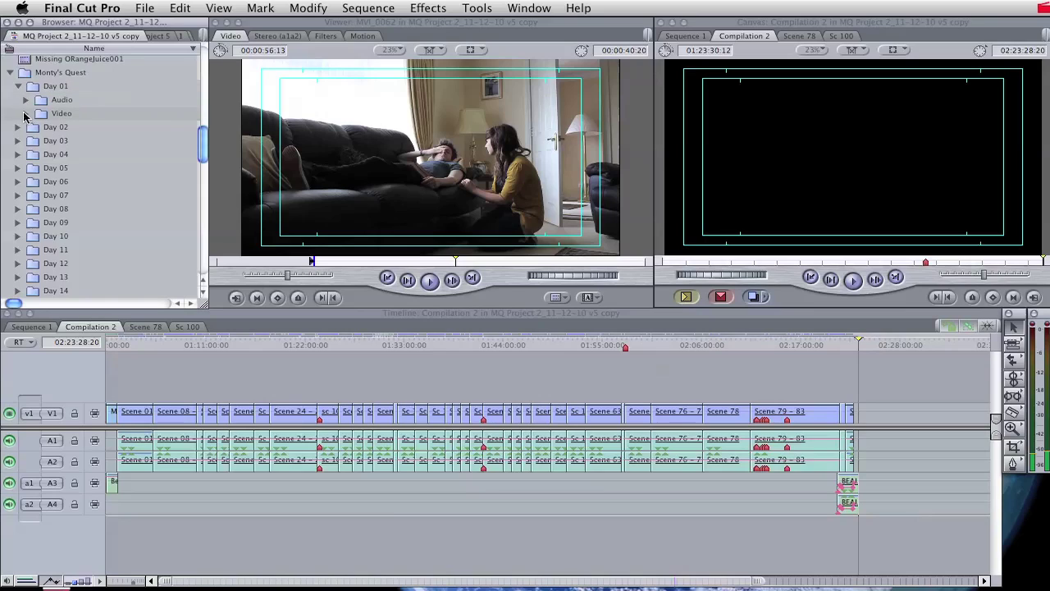
click(24, 114)
- Enlarge the Browser to review all clip columns, then resize it back to show the Viewer and Canvas
key(grave)
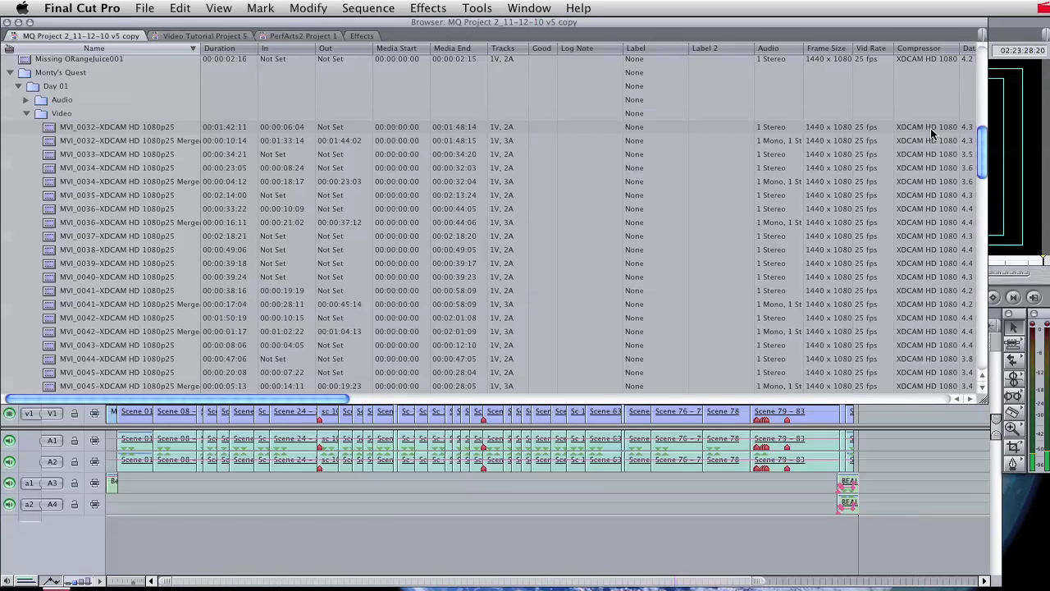
drag(296, 398, 911, 353)
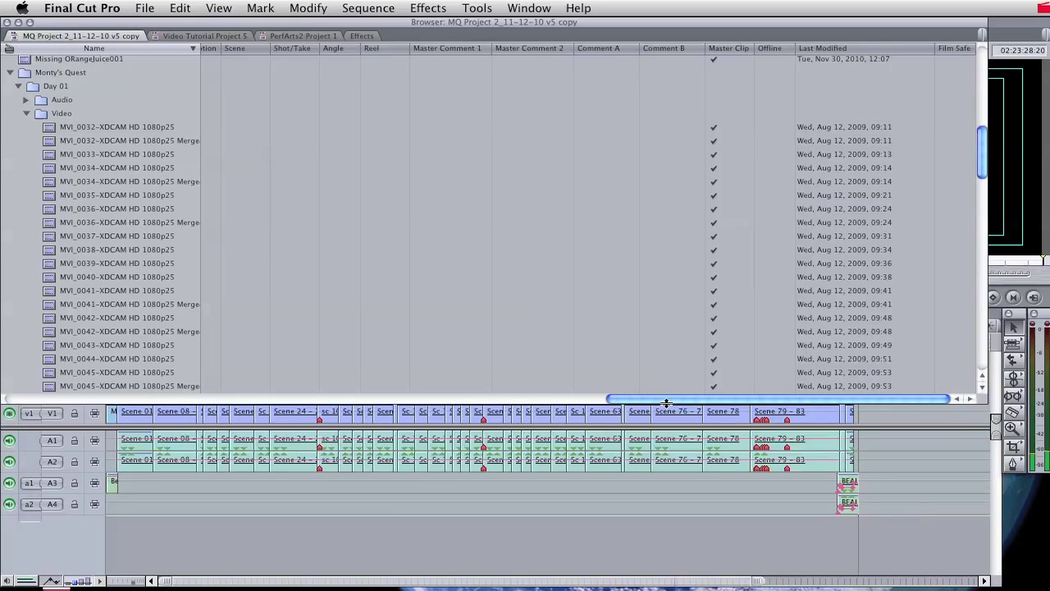
drag(669, 401, 48, 401)
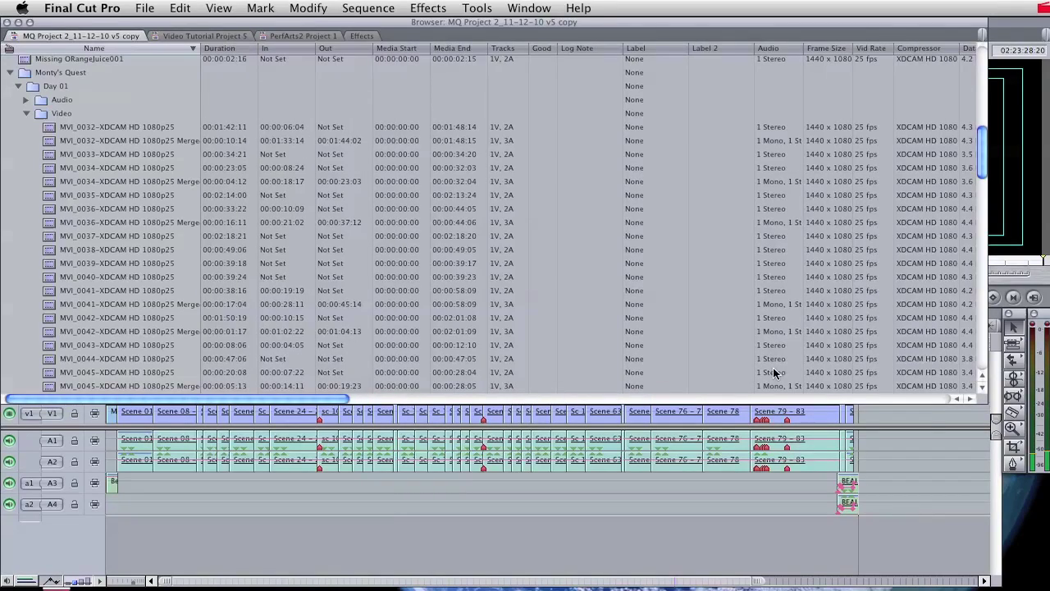
drag(982, 397, 180, 305)
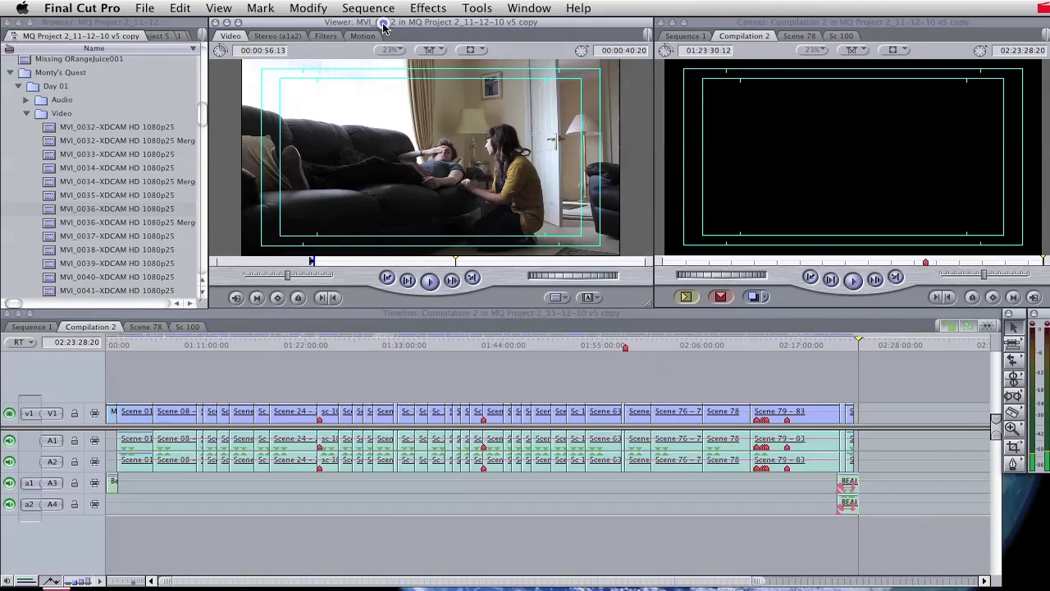
- Load BikeCrash001 into the Viewer and scrub to the bike crash
click(38, 132)
scroll(107, 131, up, 10)
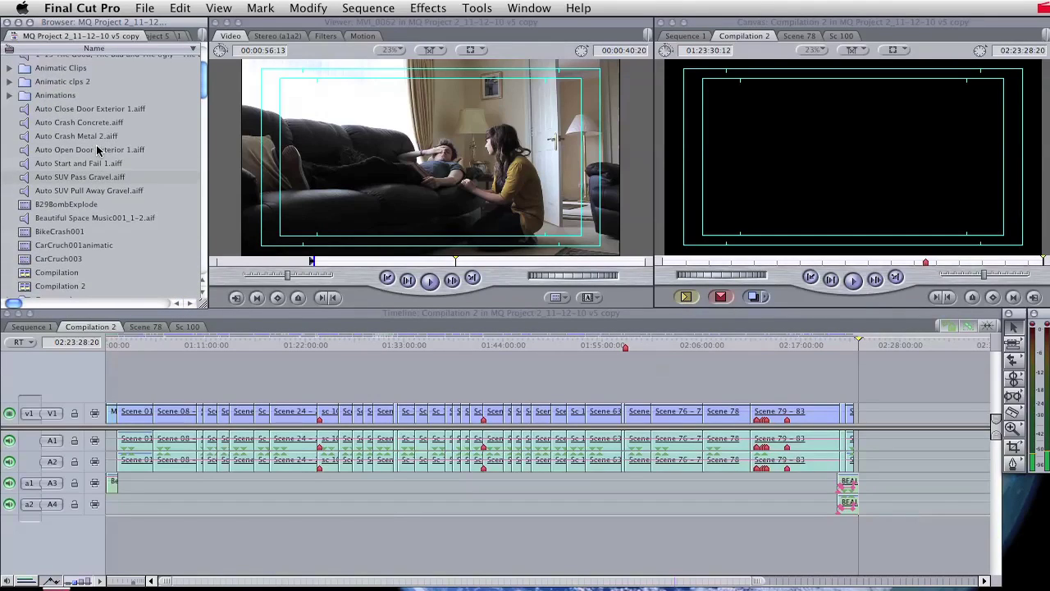
double_click(24, 201)
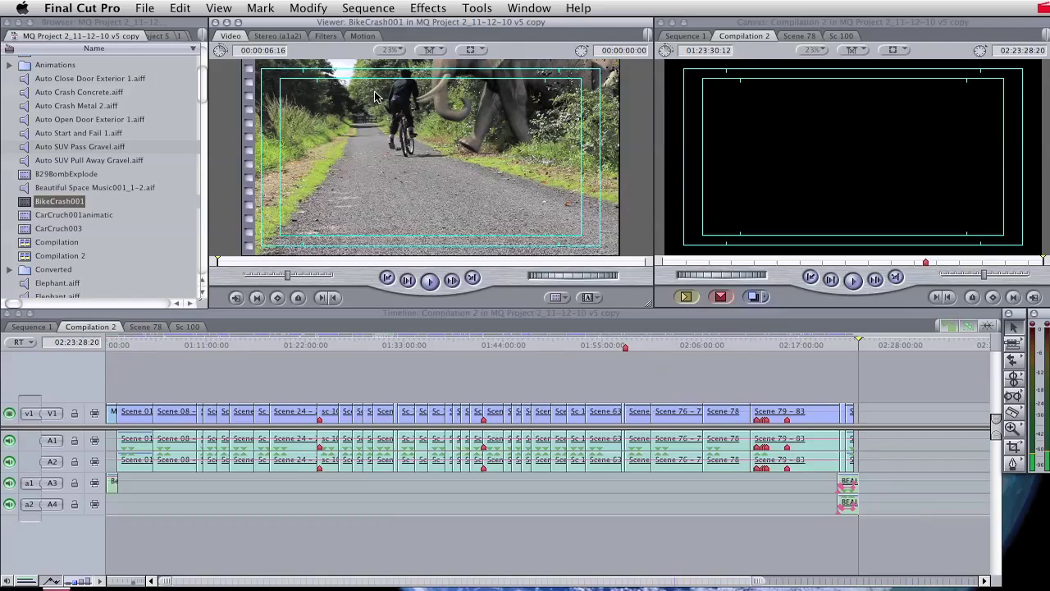
click(232, 264)
drag(231, 264, 237, 238)
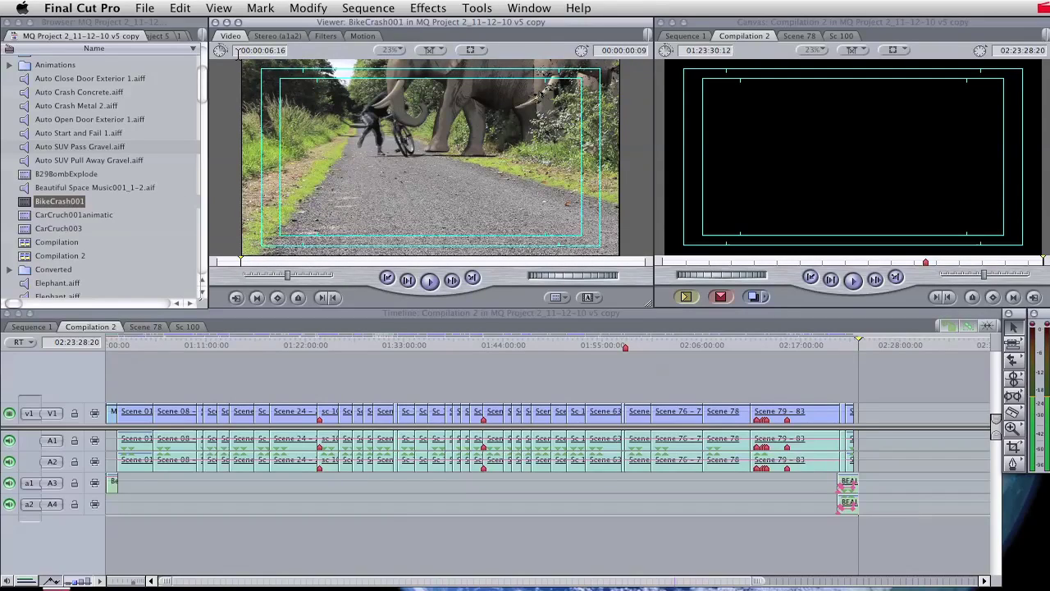
- On the Stereo (a1a2) tab, set the pan to -1 and raise the level to 1 dB
click(275, 37)
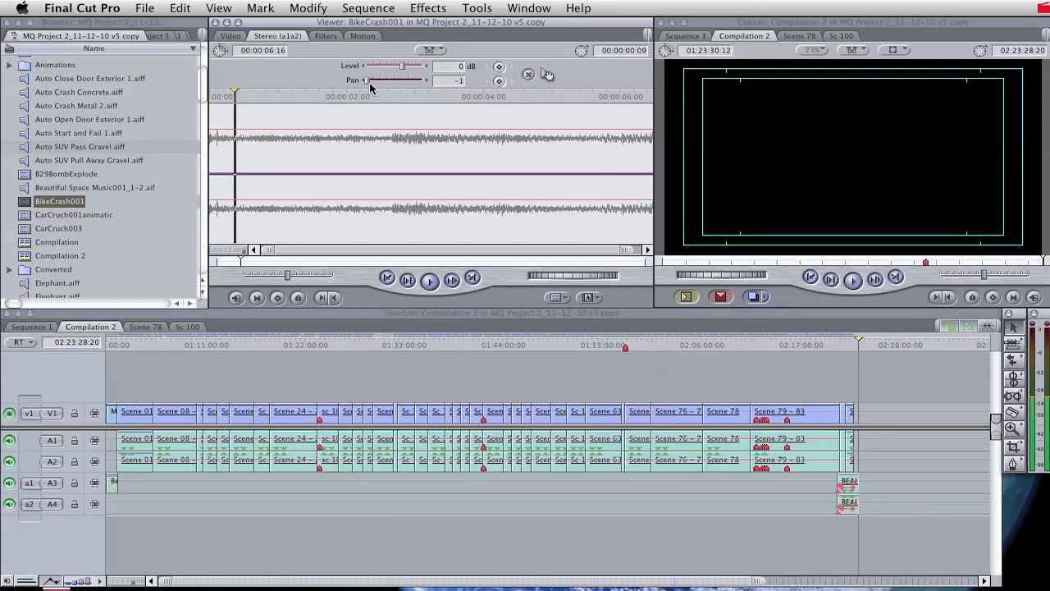
drag(370, 87, 341, 86)
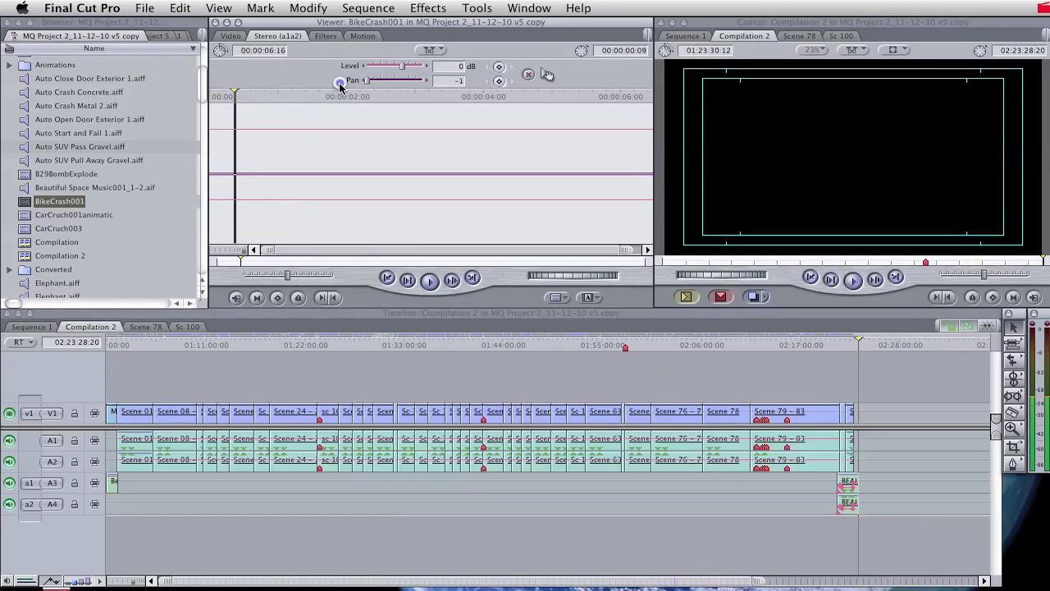
mouse_move(401, 70)
mouse_down()
mouse_move(416, 75)
mouse_move(403, 72)
mouse_up()
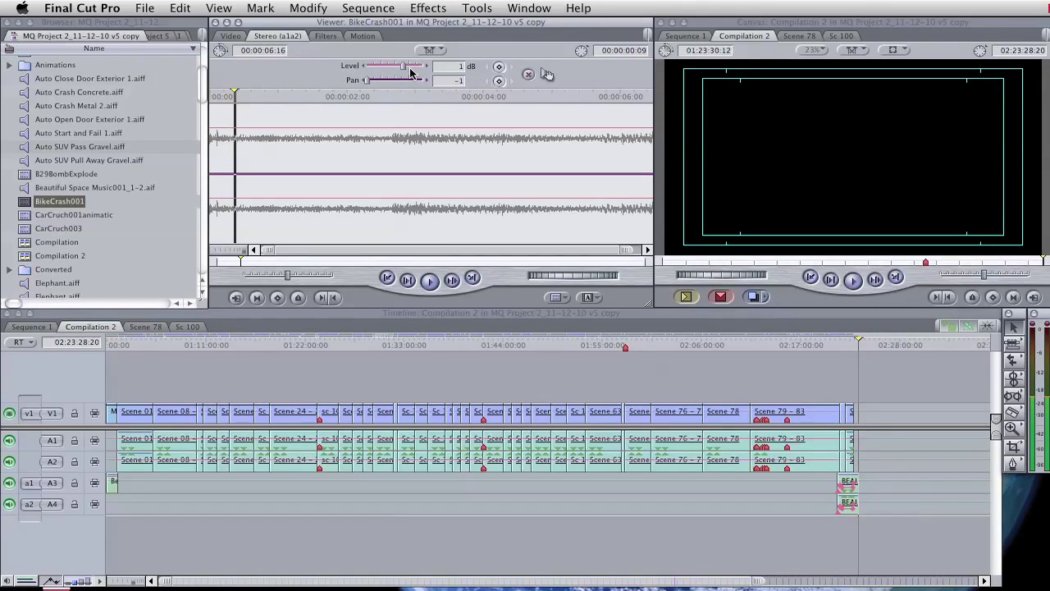
click(502, 68)
drag(235, 96, 274, 96)
drag(404, 68, 416, 74)
drag(293, 100, 323, 100)
drag(413, 71, 402, 70)
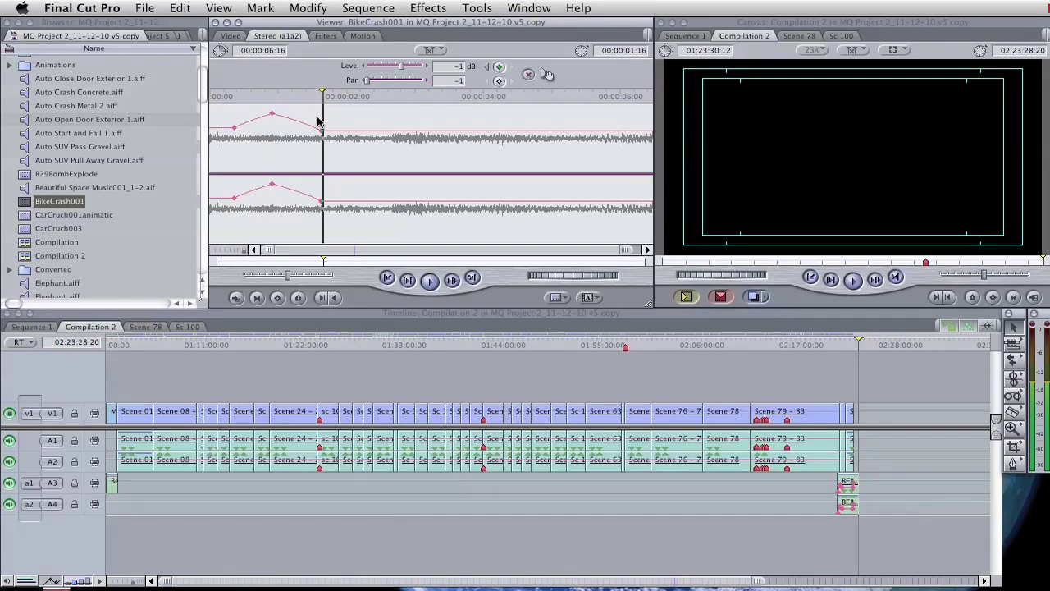
drag(312, 97, 232, 98)
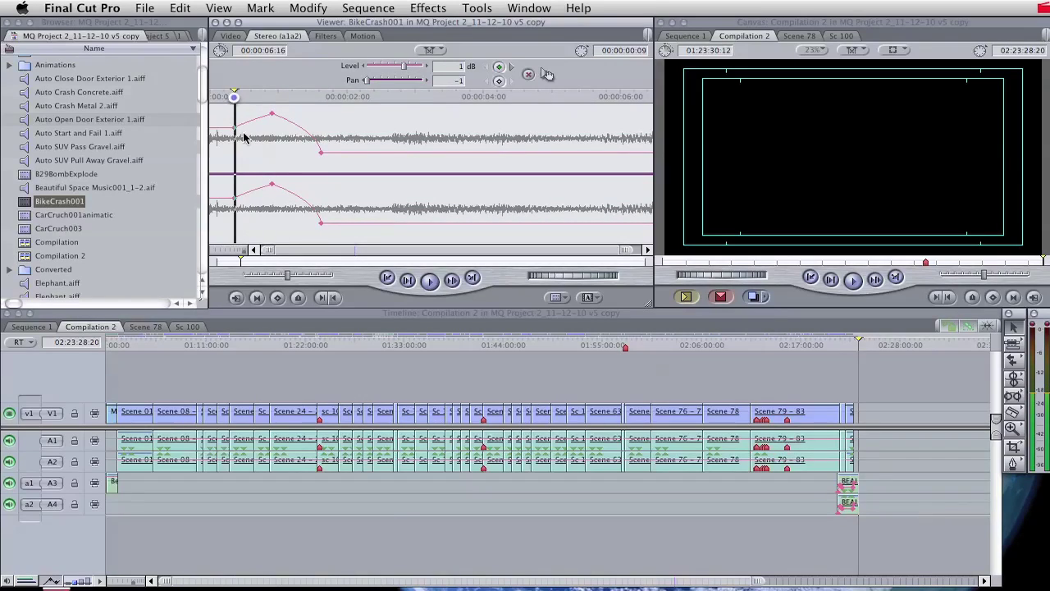
click(430, 286)
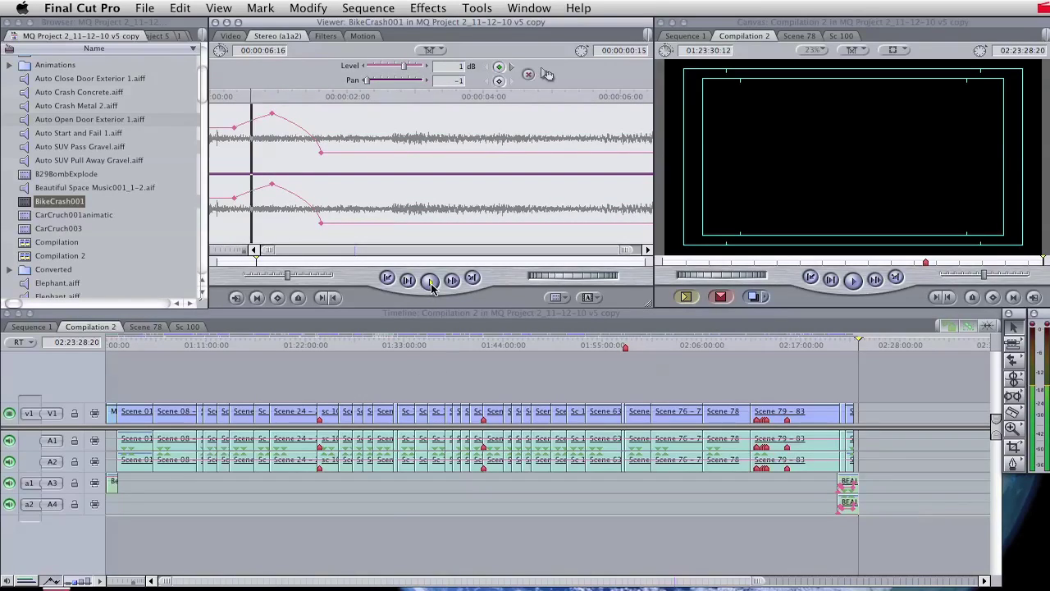
click(430, 282)
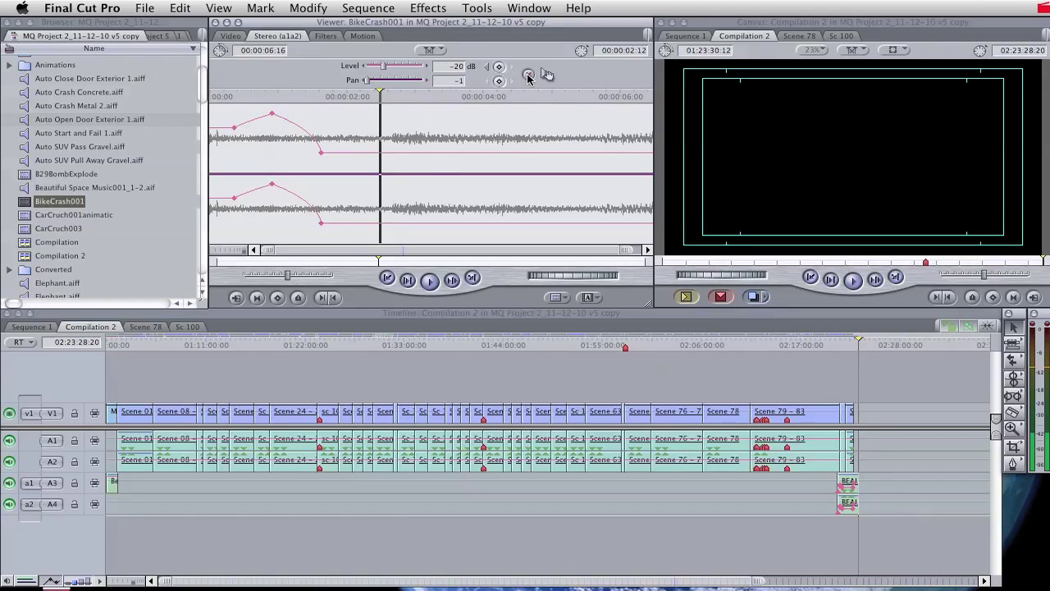
click(528, 76)
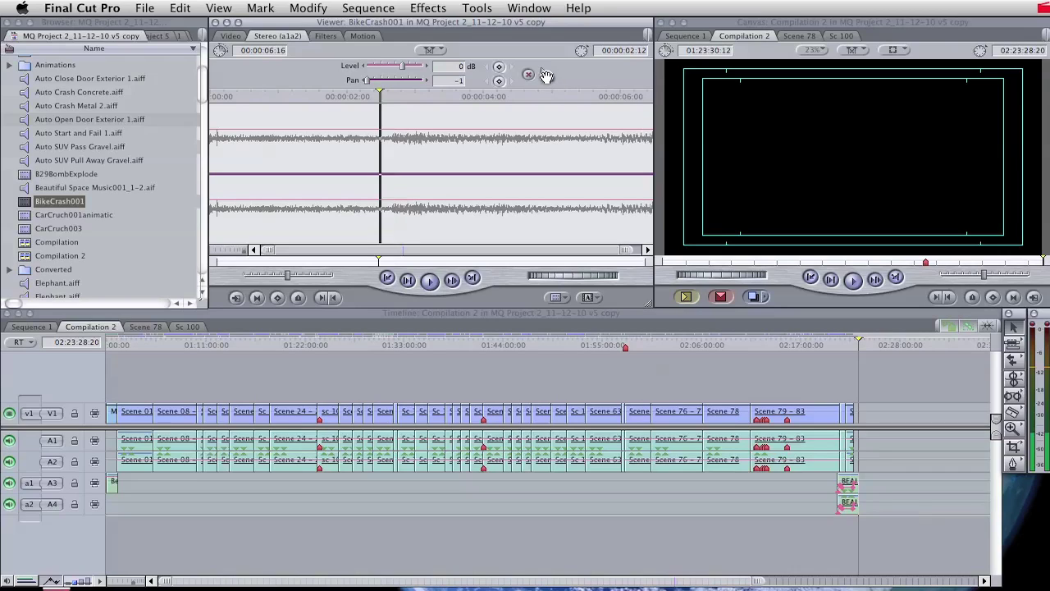
drag(547, 76, 916, 412)
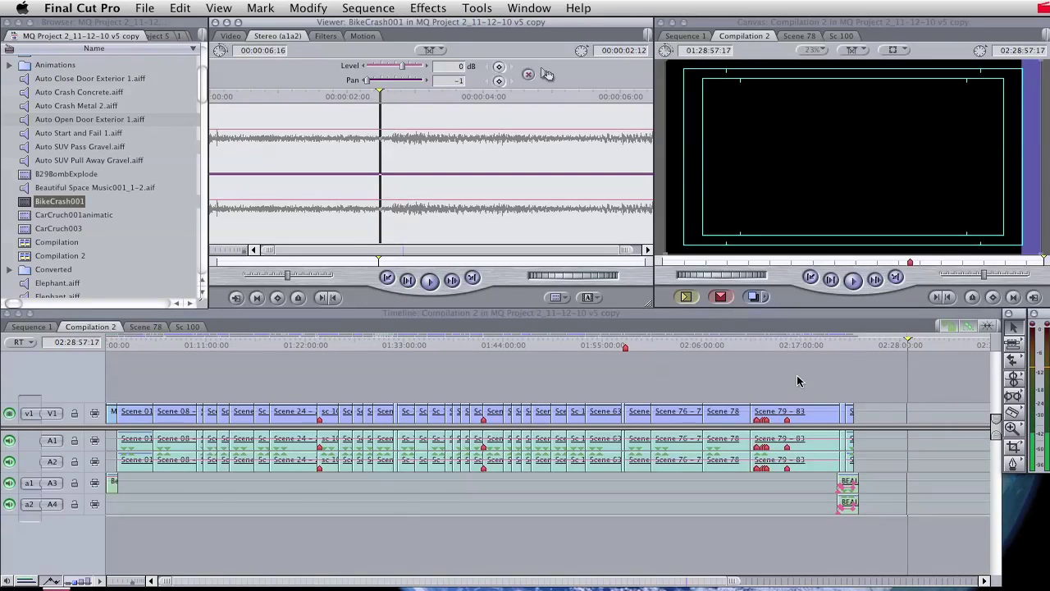
click(180, 8)
click(189, 27)
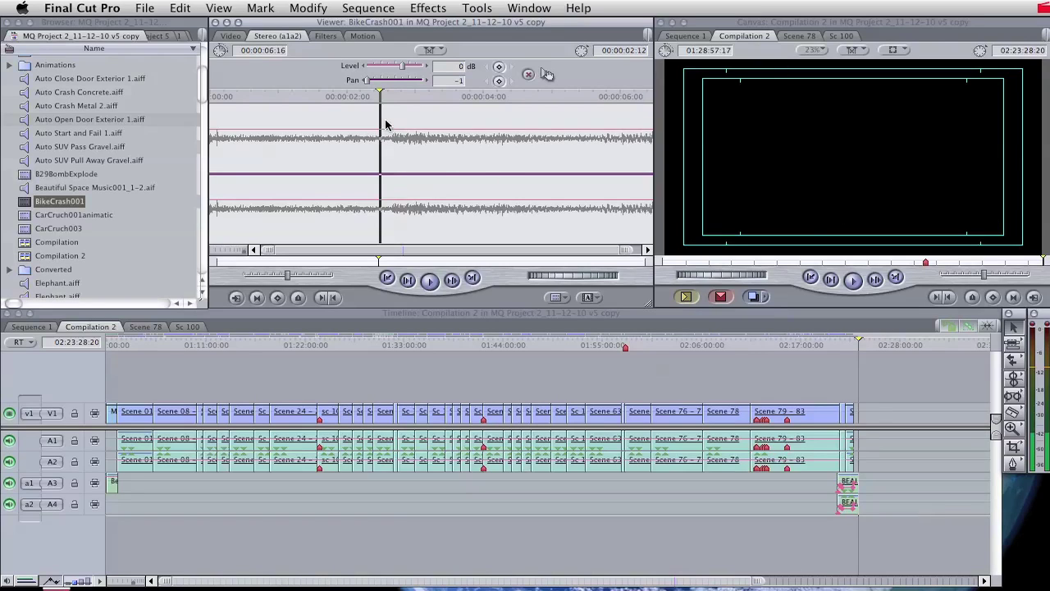
- Return to the Video tab, rewind BikeCrash001, mark the clip, add a marker, and go to 00:00:01:05
click(229, 36)
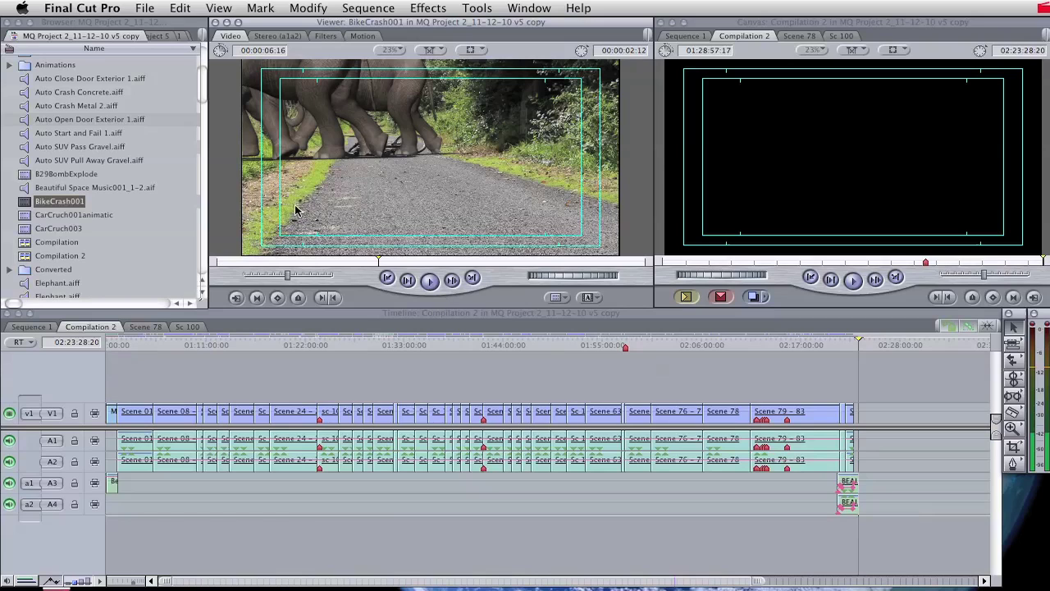
mouse_move(286, 279)
mouse_down()
mouse_move(232, 280)
mouse_move(340, 285)
mouse_move(295, 281)
mouse_up()
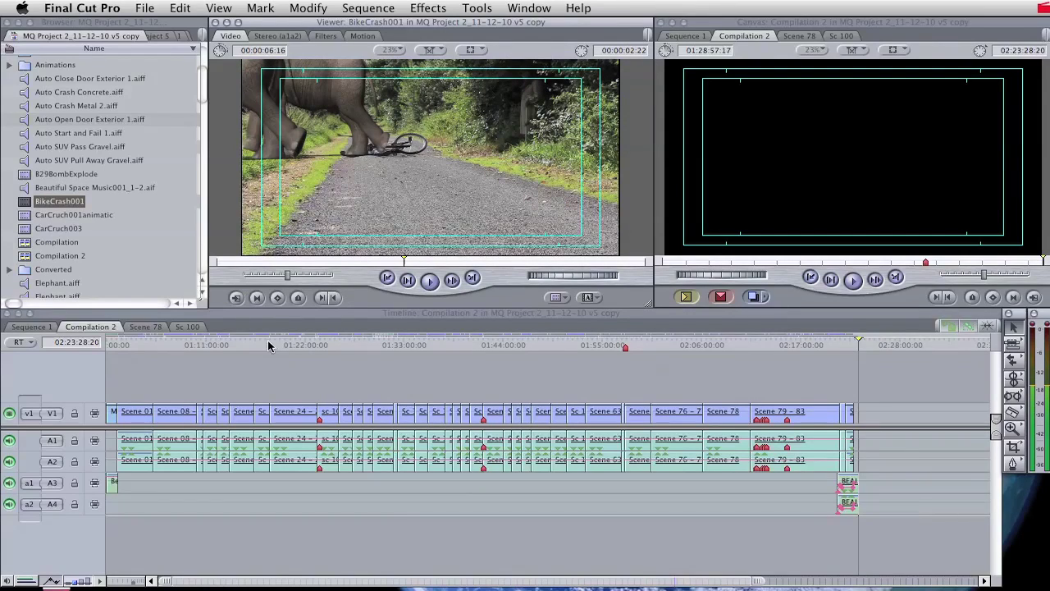
click(257, 300)
click(298, 298)
click(295, 261)
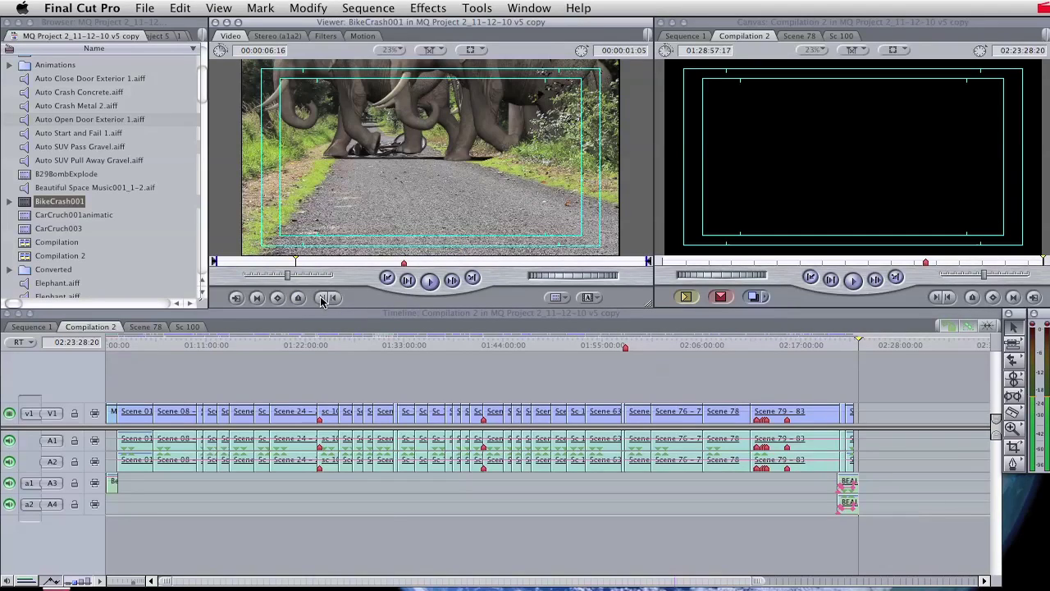
- Set In at 00:00:01:05 and Out at 00:00:01:13, then play just that range
click(323, 298)
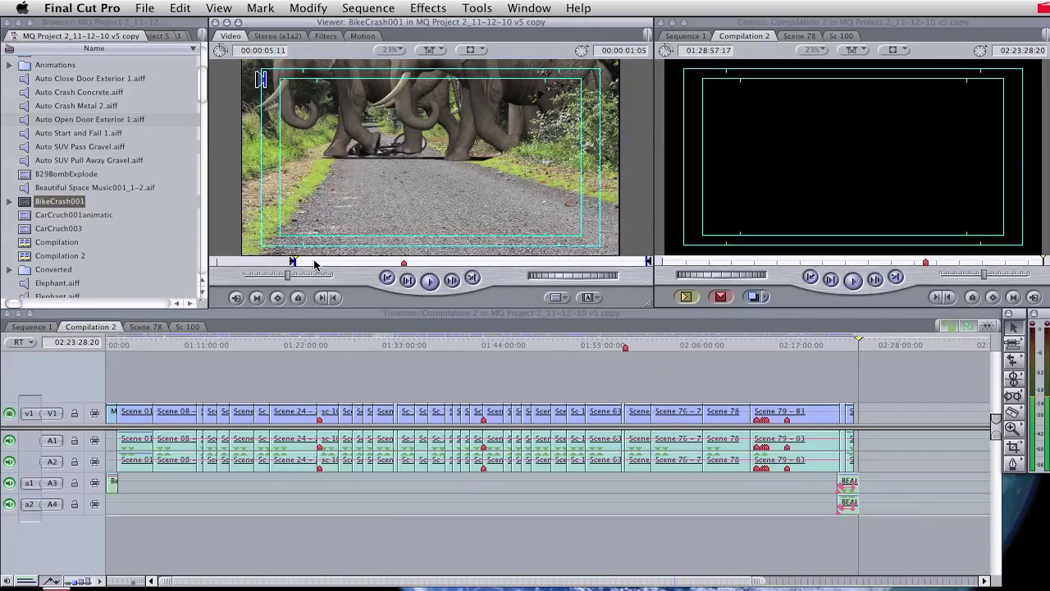
click(316, 261)
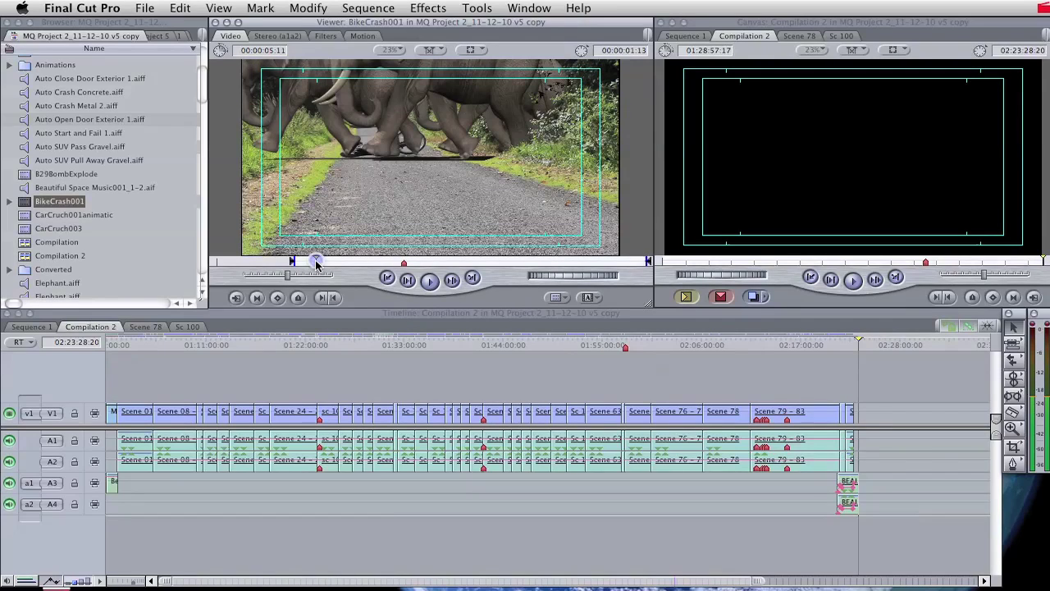
click(333, 299)
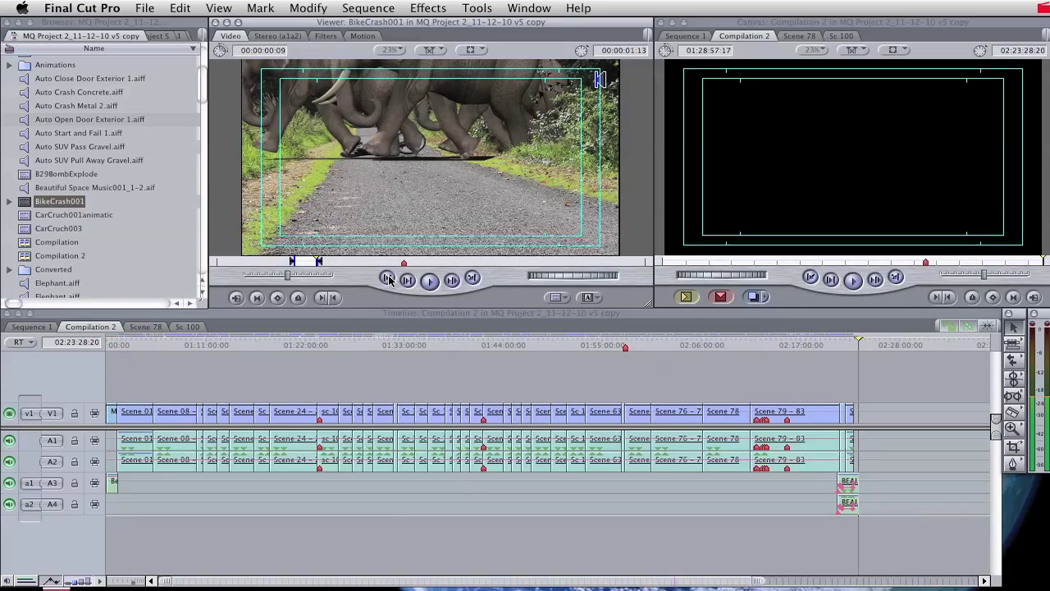
click(387, 280)
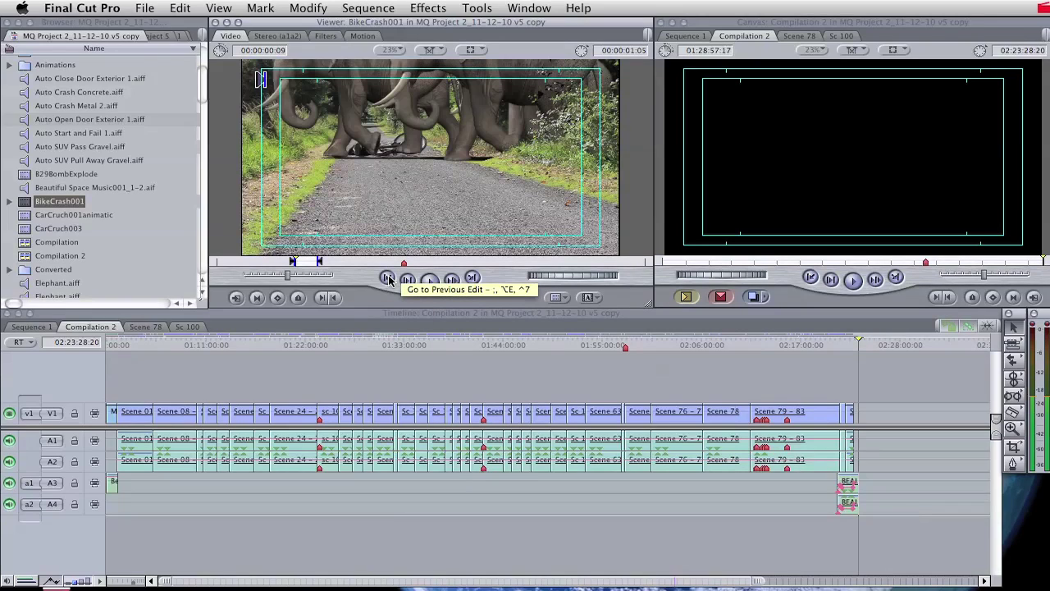
click(474, 280)
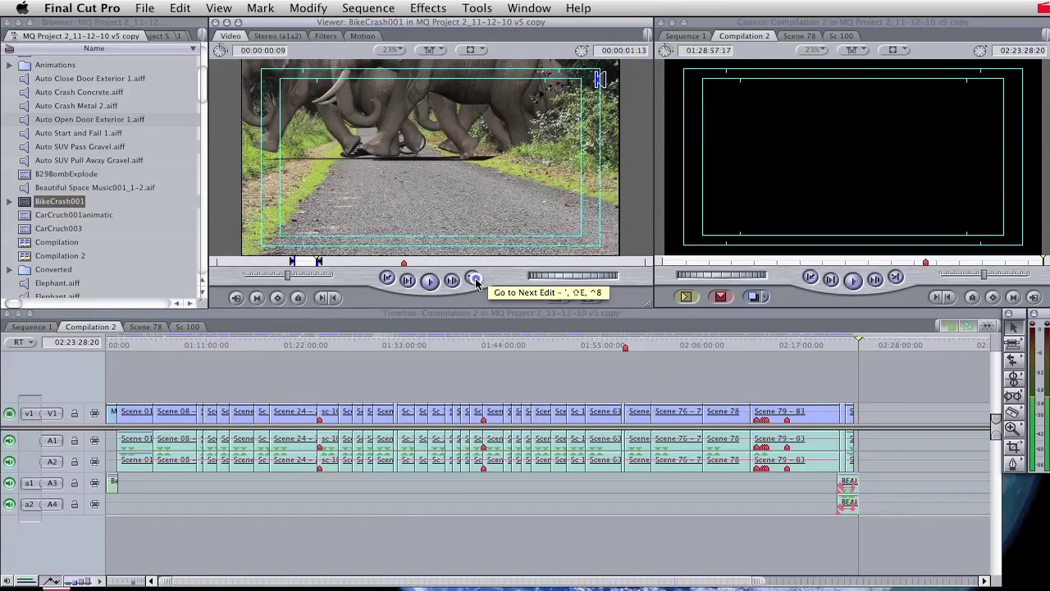
click(408, 280)
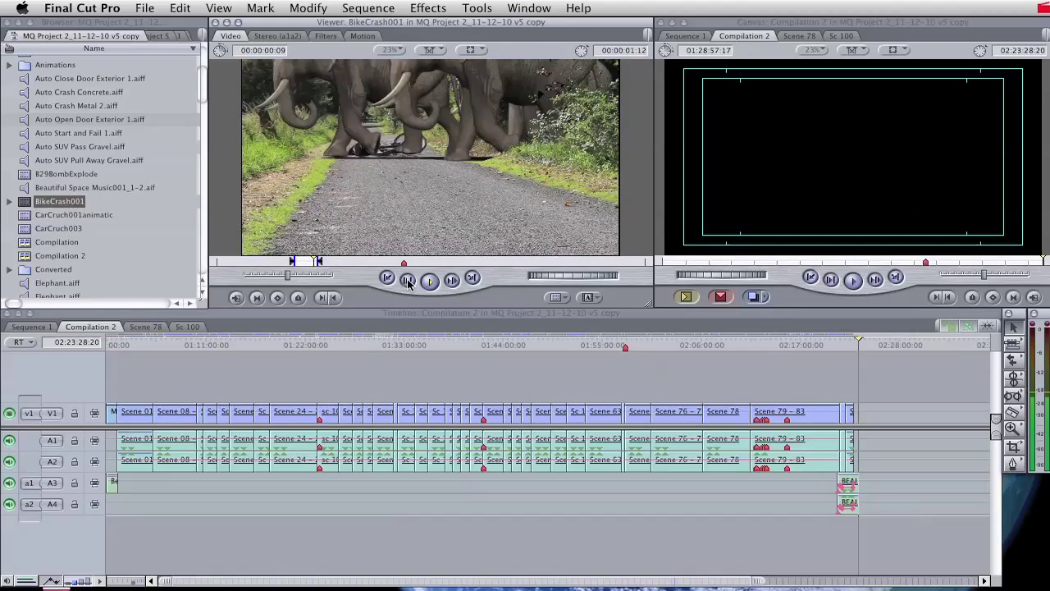
- Play BikeCrash001 forward from its start, then in reverse with J, stopping at 00:00:02:15
click(430, 283)
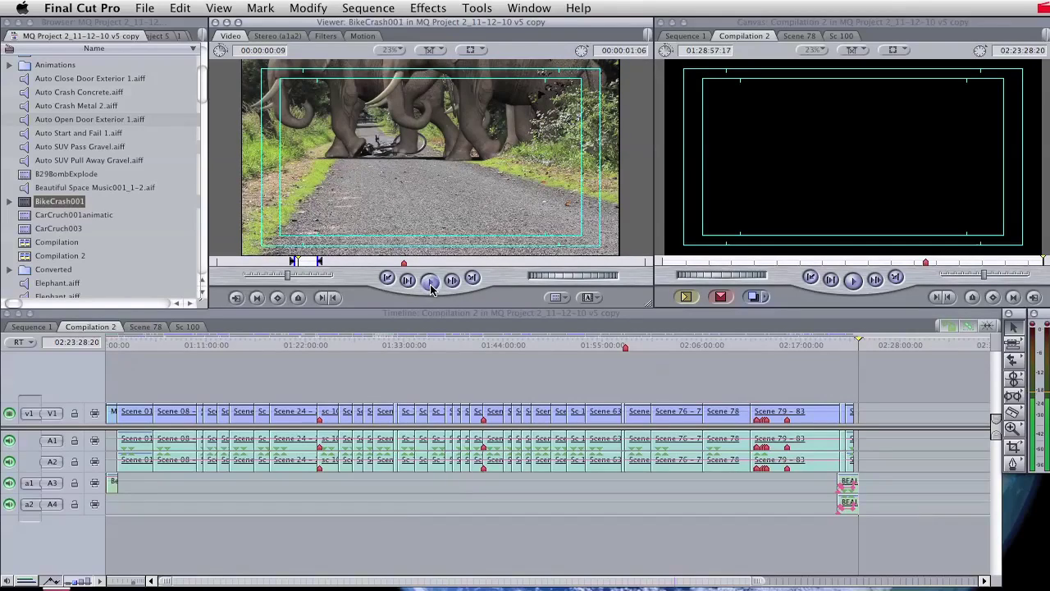
click(430, 283)
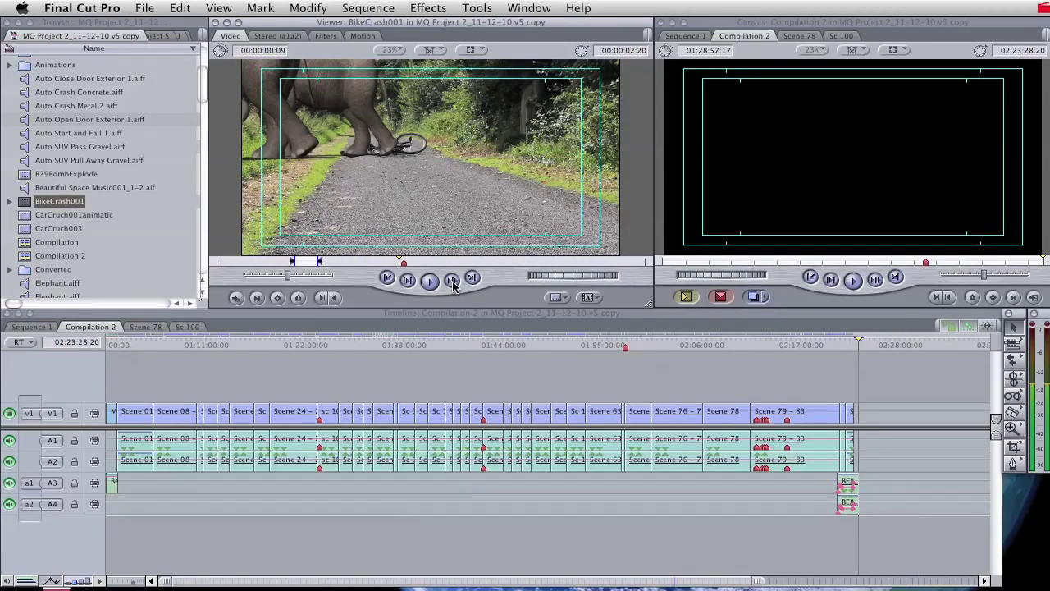
click(452, 281)
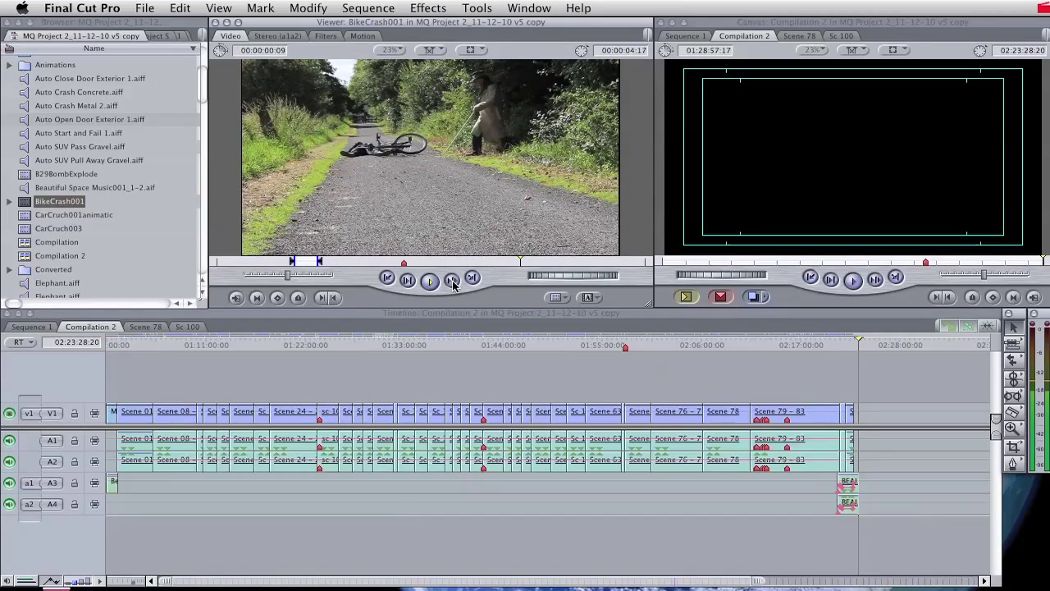
click(452, 281)
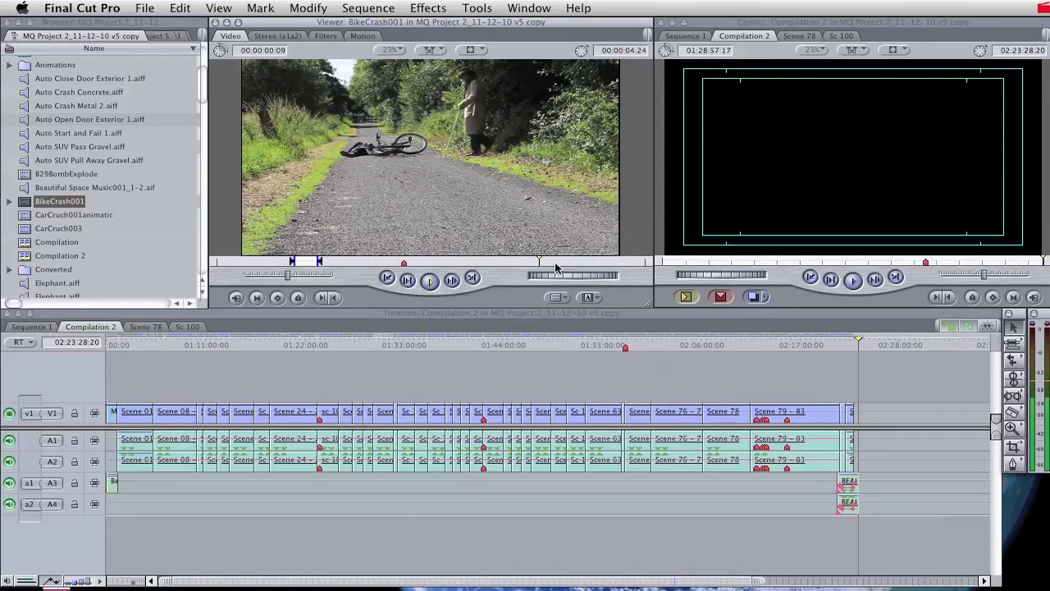
click(428, 280)
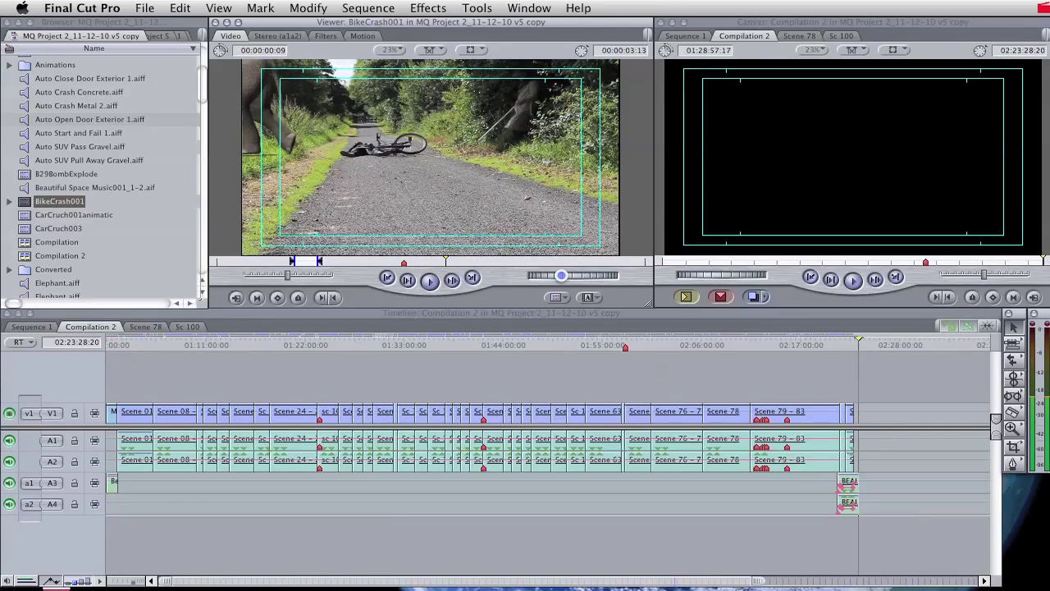
key(j)
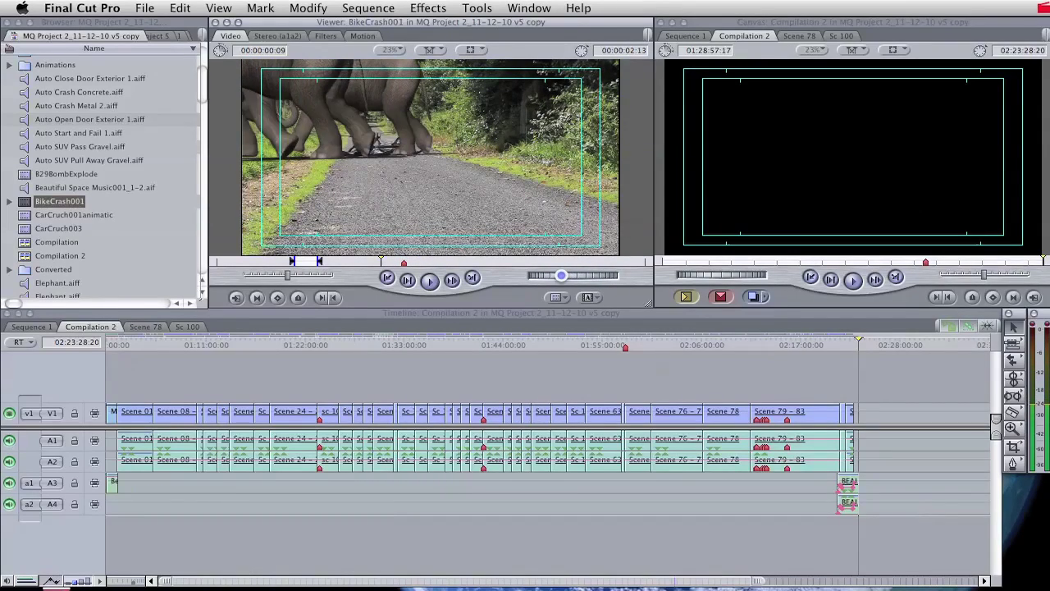
click(561, 276)
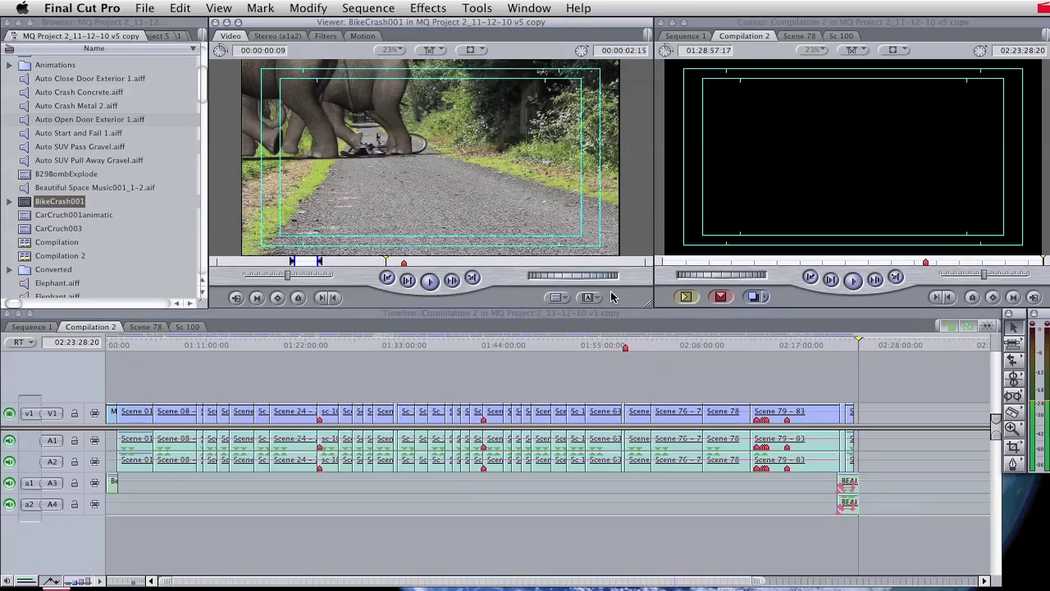
drag(566, 301, 595, 306)
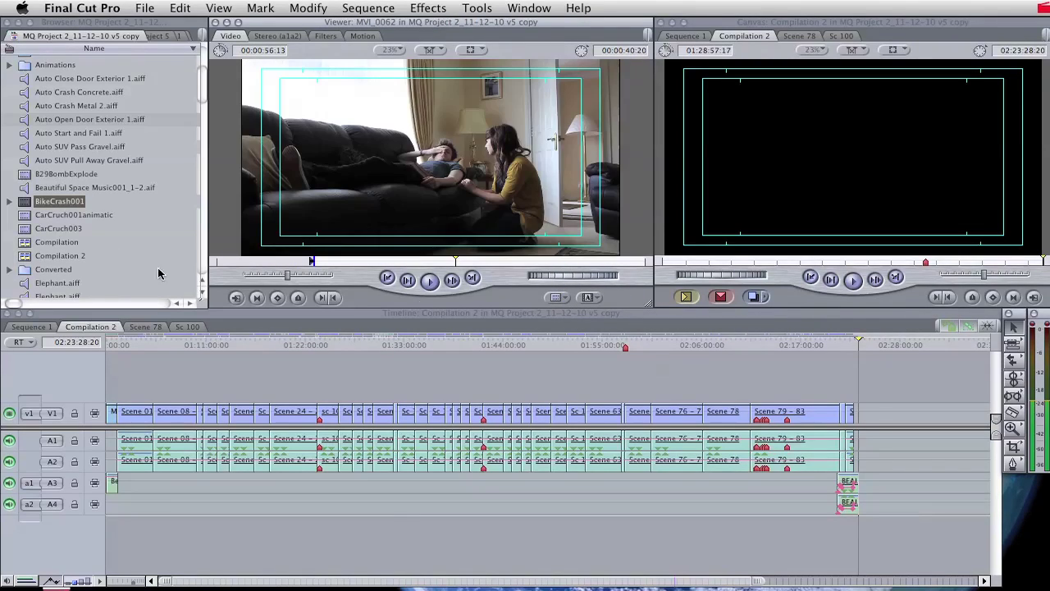
drag(27, 232, 352, 209)
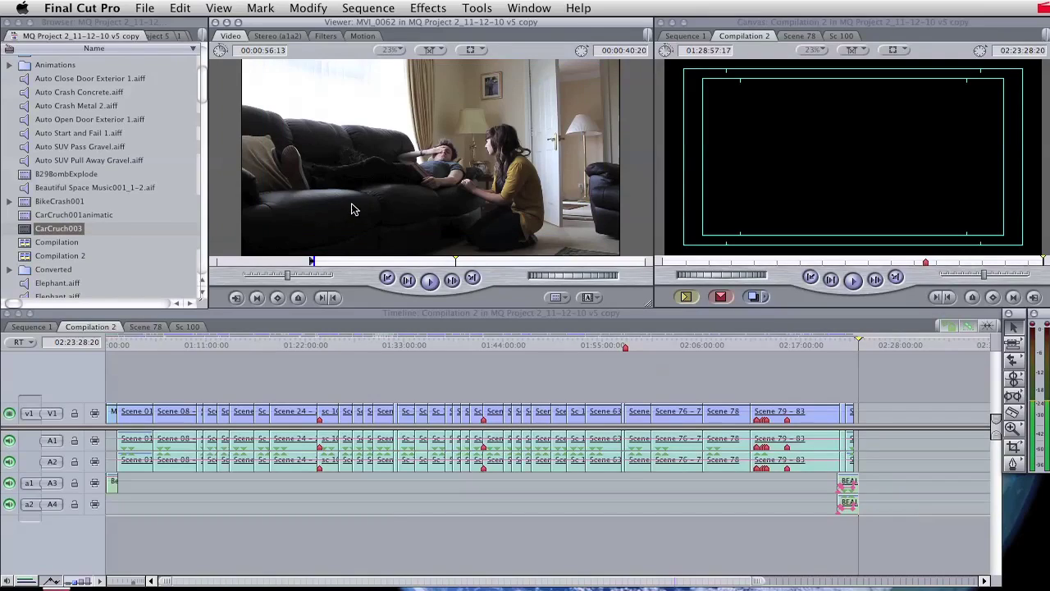
click(558, 298)
click(562, 298)
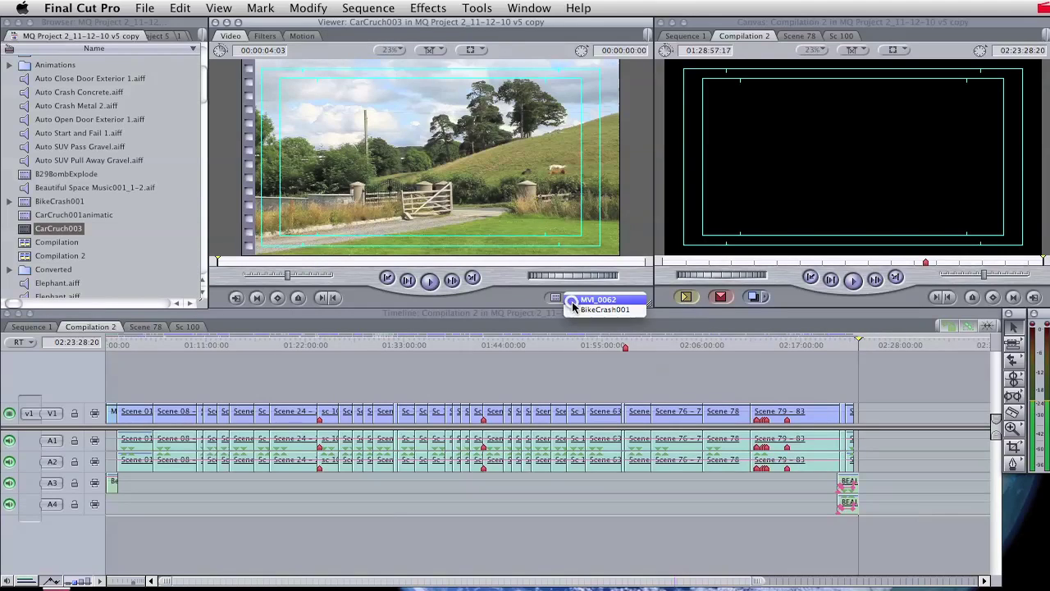
click(577, 310)
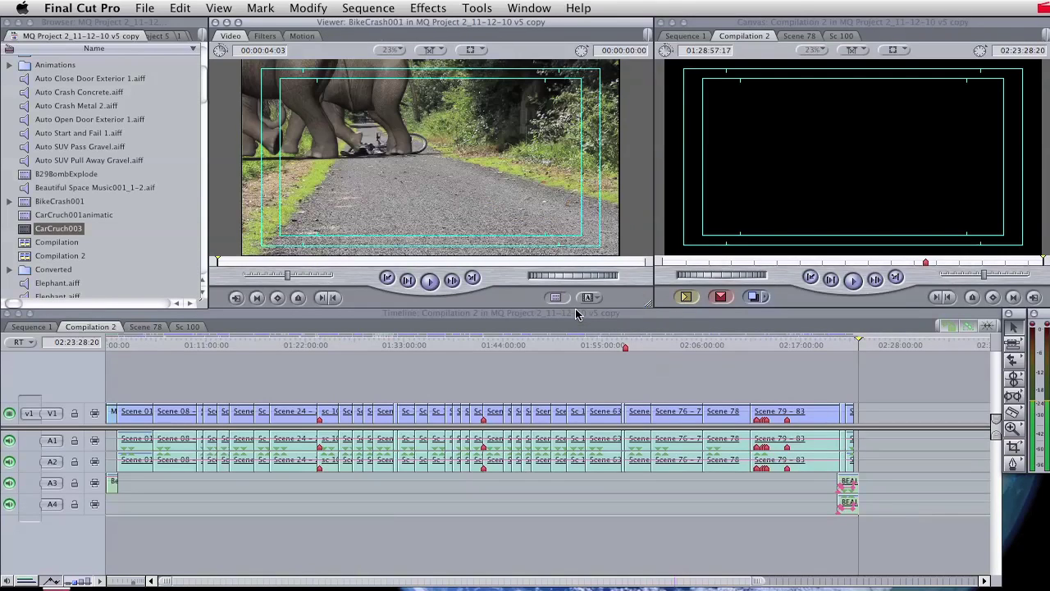
click(555, 300)
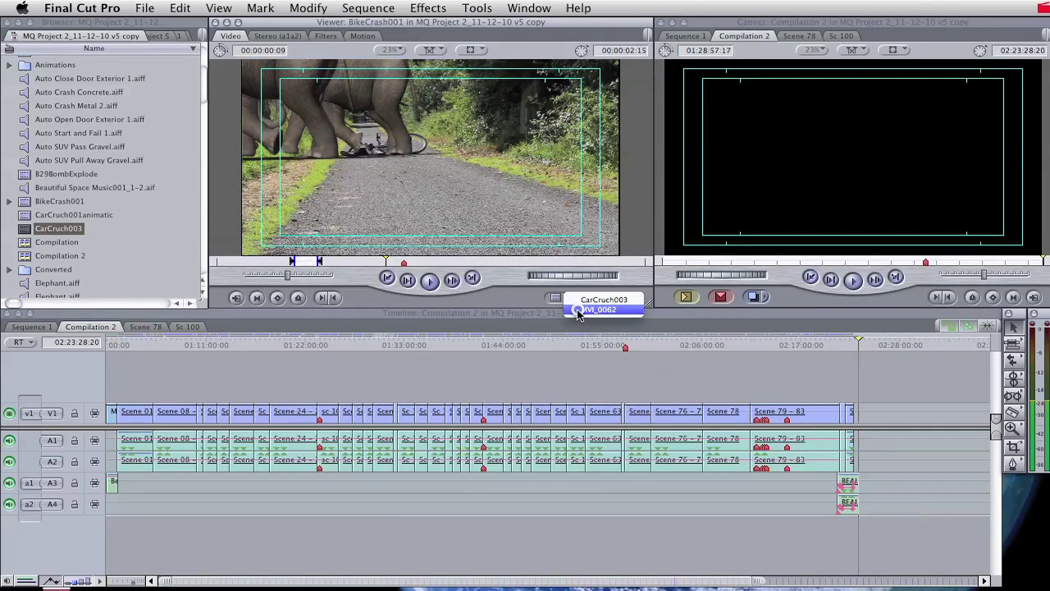
click(577, 310)
click(556, 297)
click(577, 308)
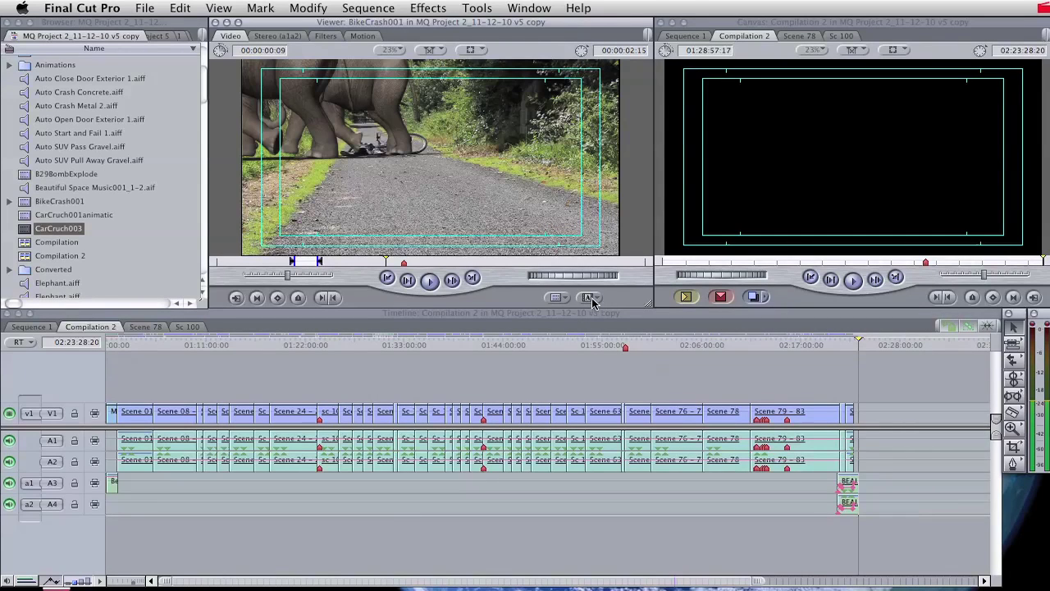
click(595, 300)
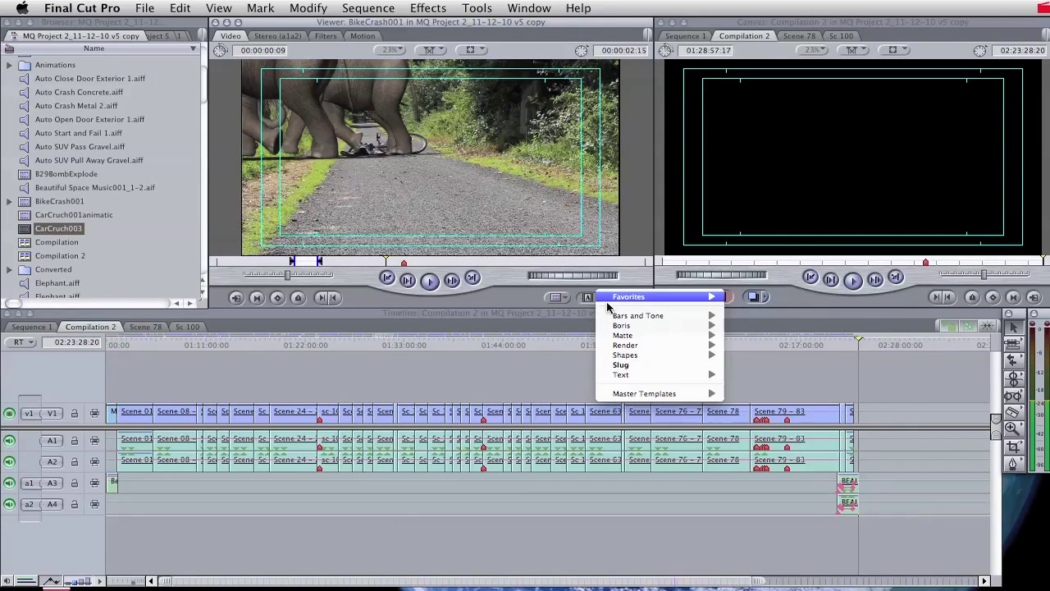
mouse_move(615, 318)
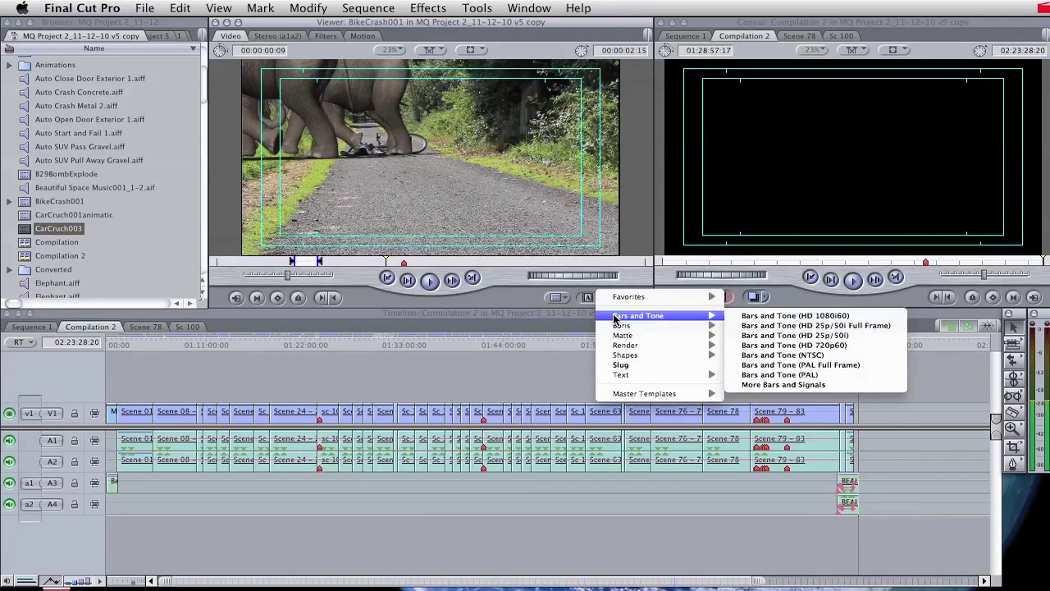
click(796, 315)
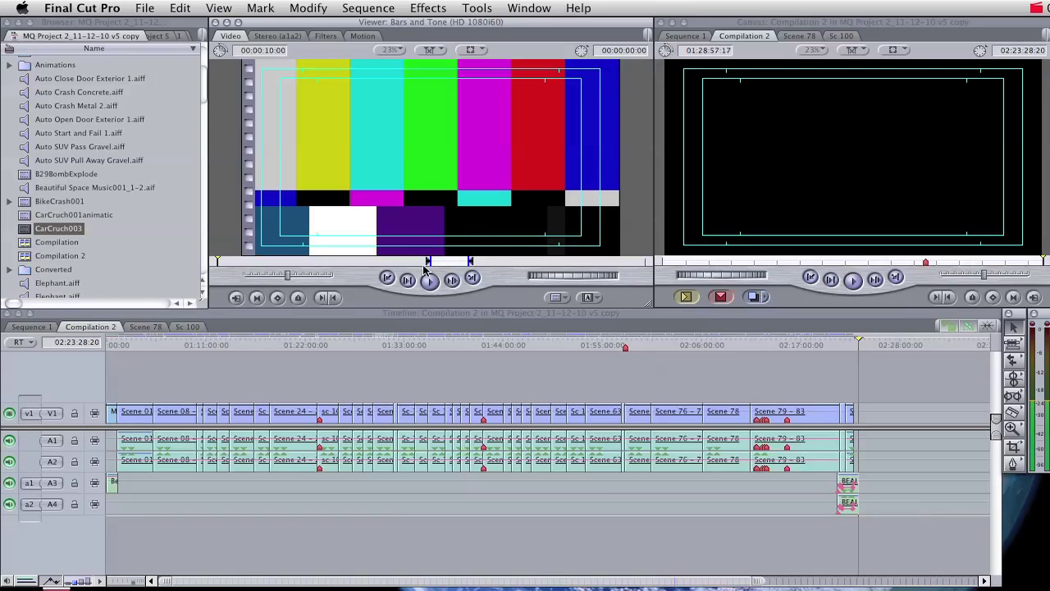
click(443, 263)
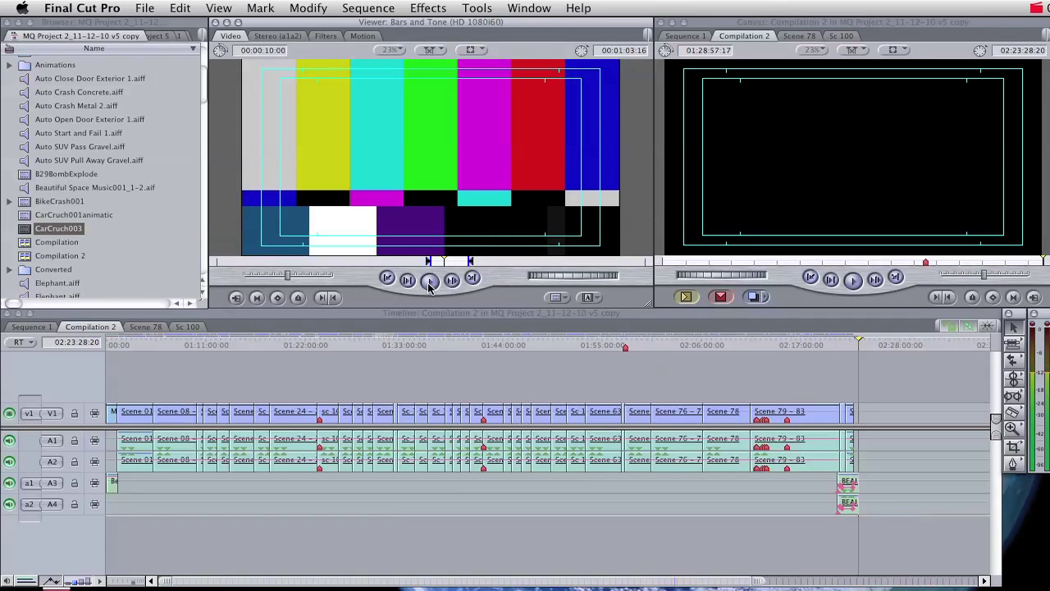
click(429, 281)
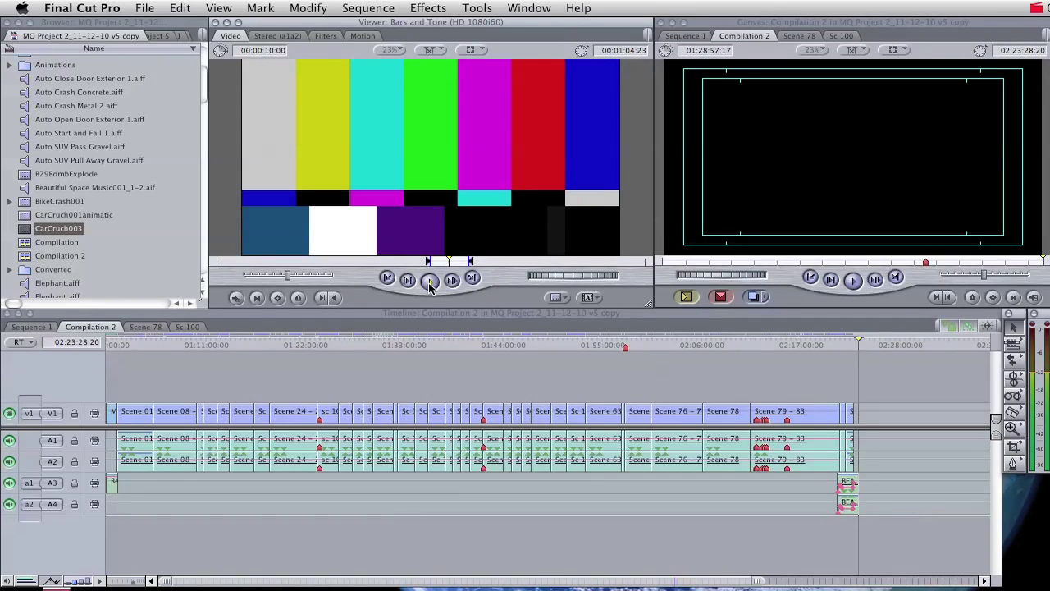
click(428, 281)
click(556, 299)
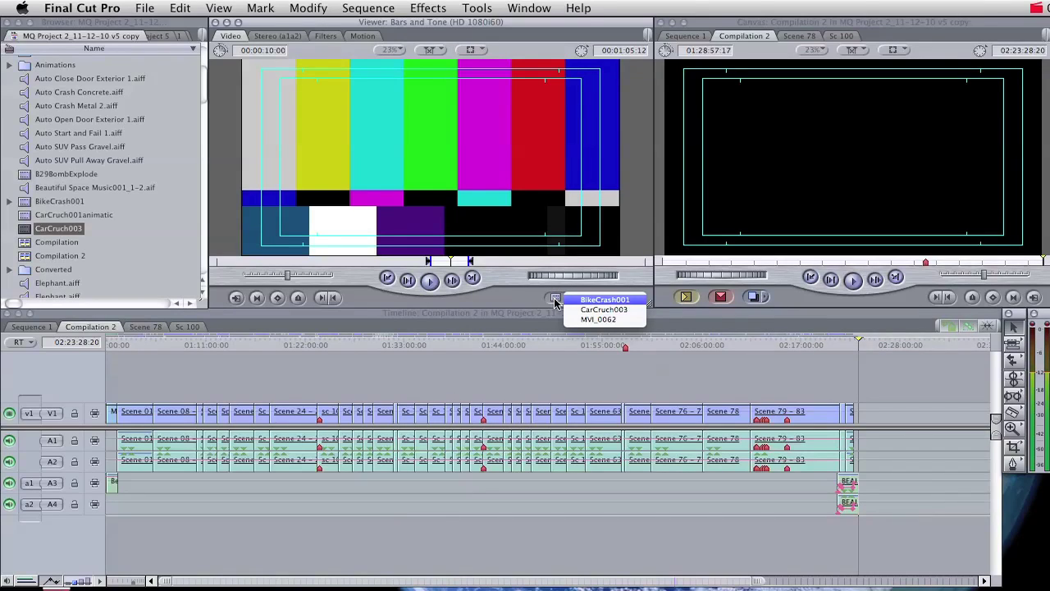
click(583, 300)
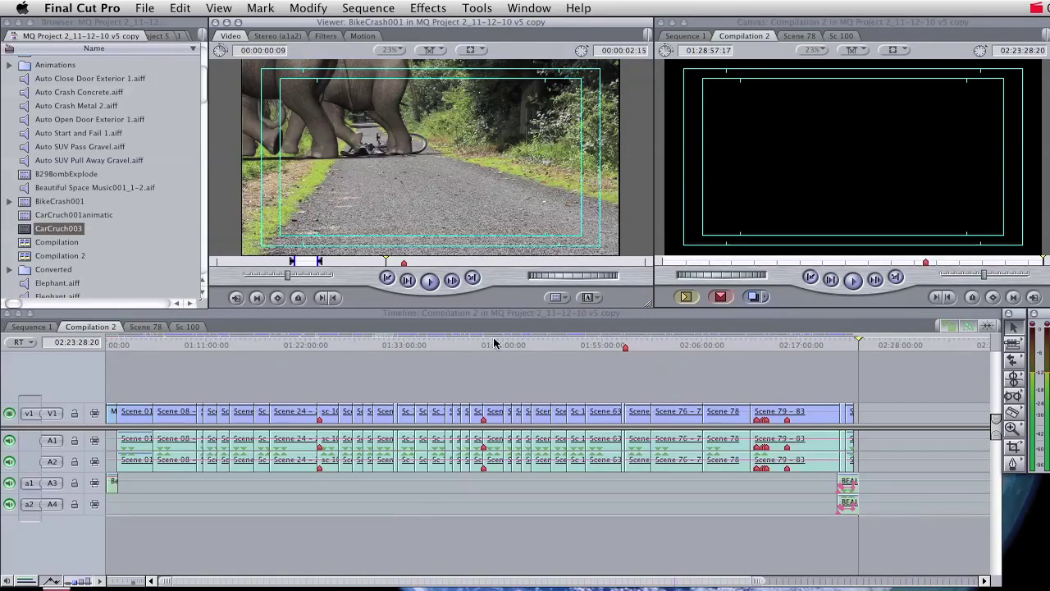
- Open Sequence 1 and insert the marked BikeCrash001 range, accepting matched sequence settings
click(156, 39)
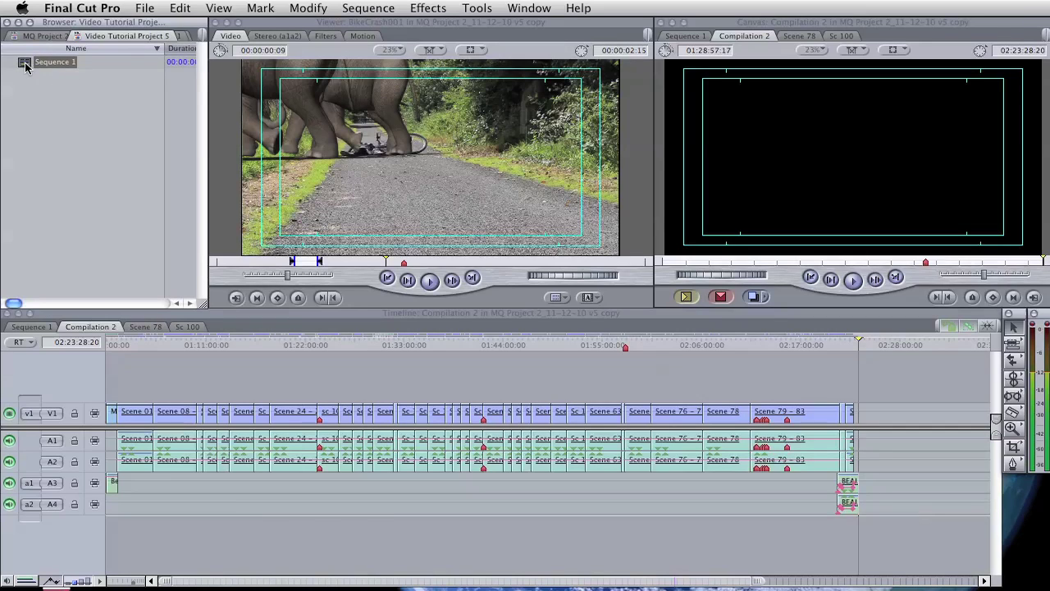
double_click(25, 66)
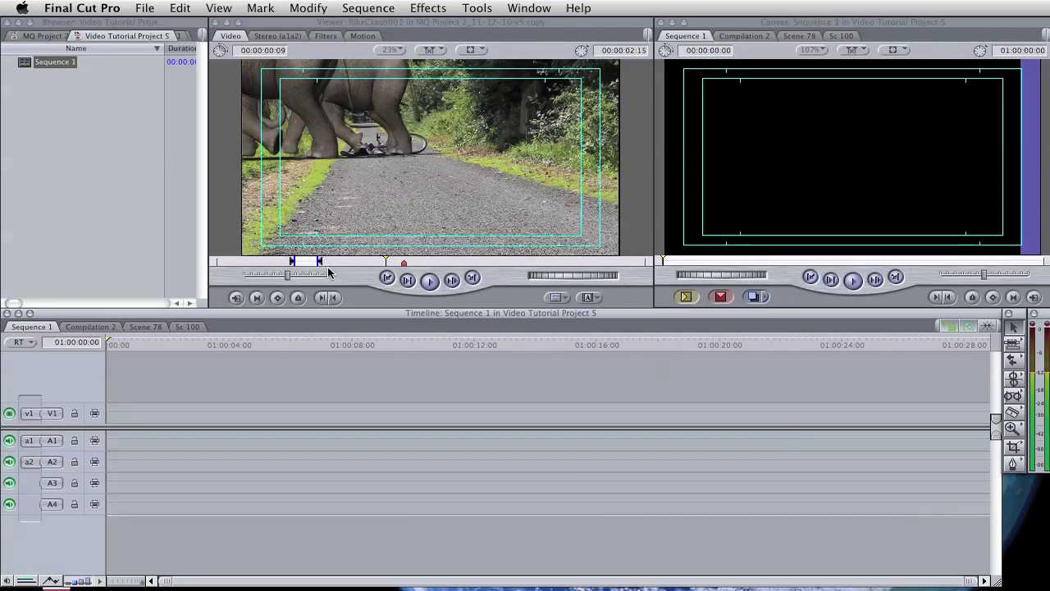
click(557, 244)
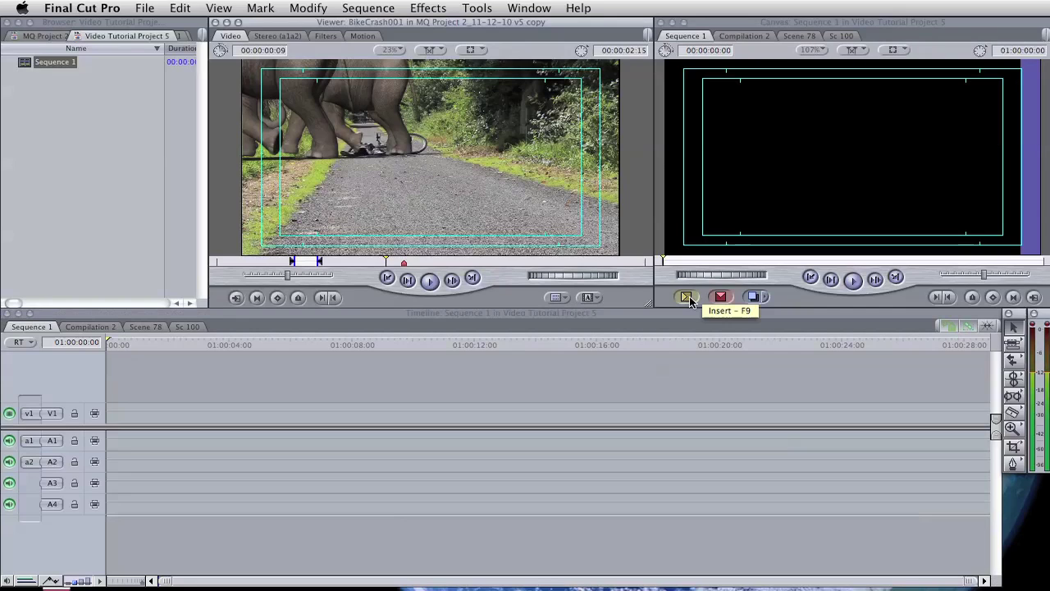
click(688, 299)
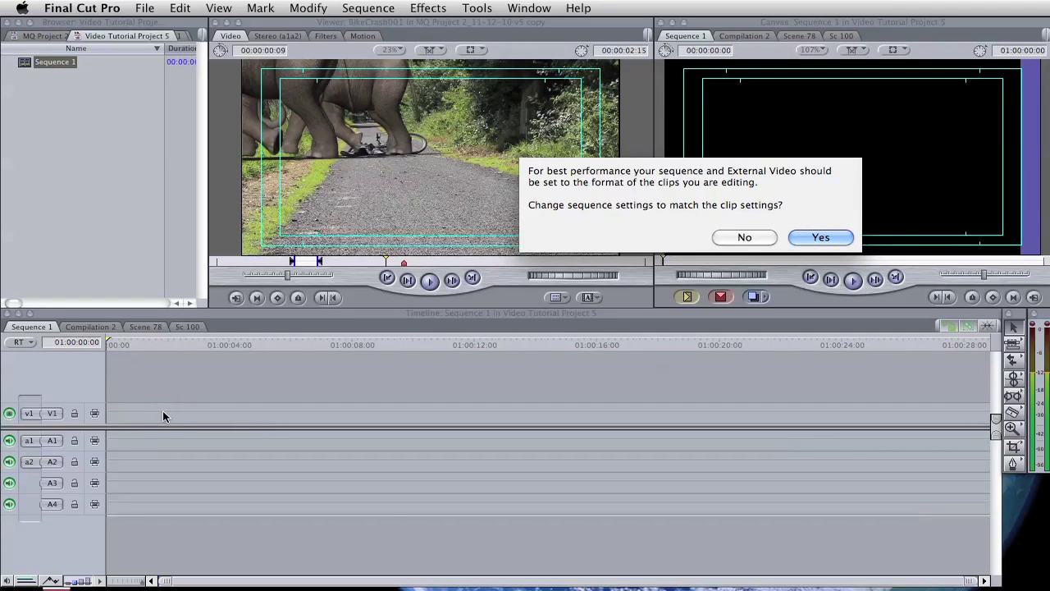
click(820, 237)
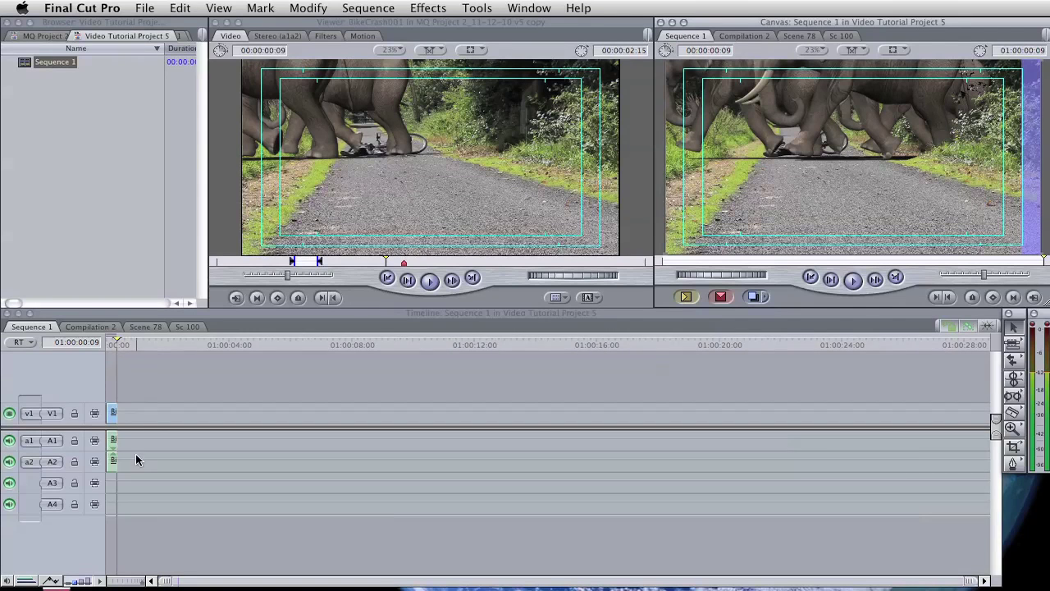
- Zoom the Timeline in and overwrite the nine-frame range at the start of Sequence 1
drag(141, 583, 135, 583)
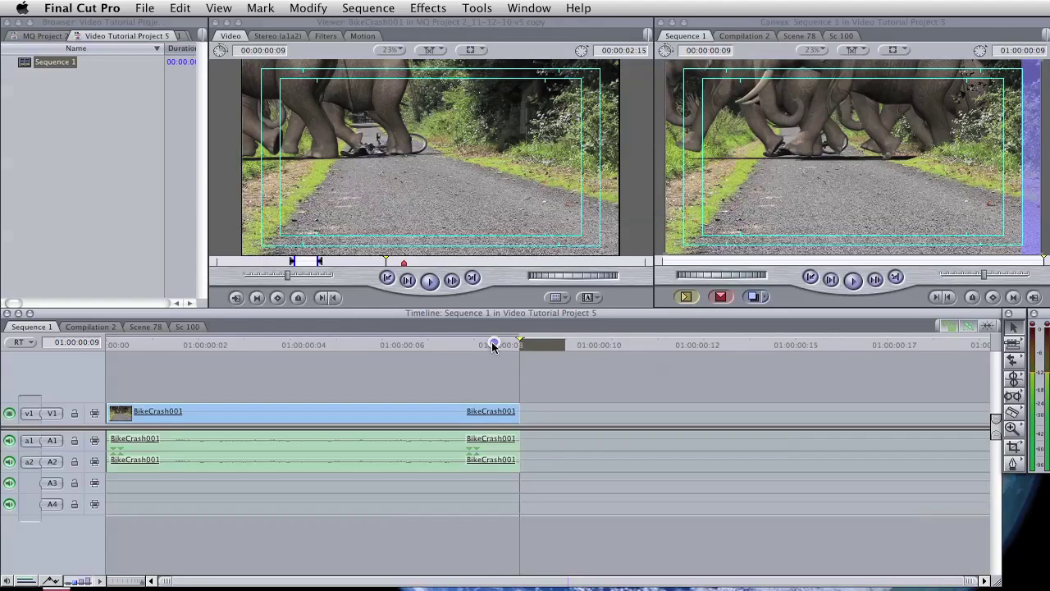
drag(493, 345, 89, 369)
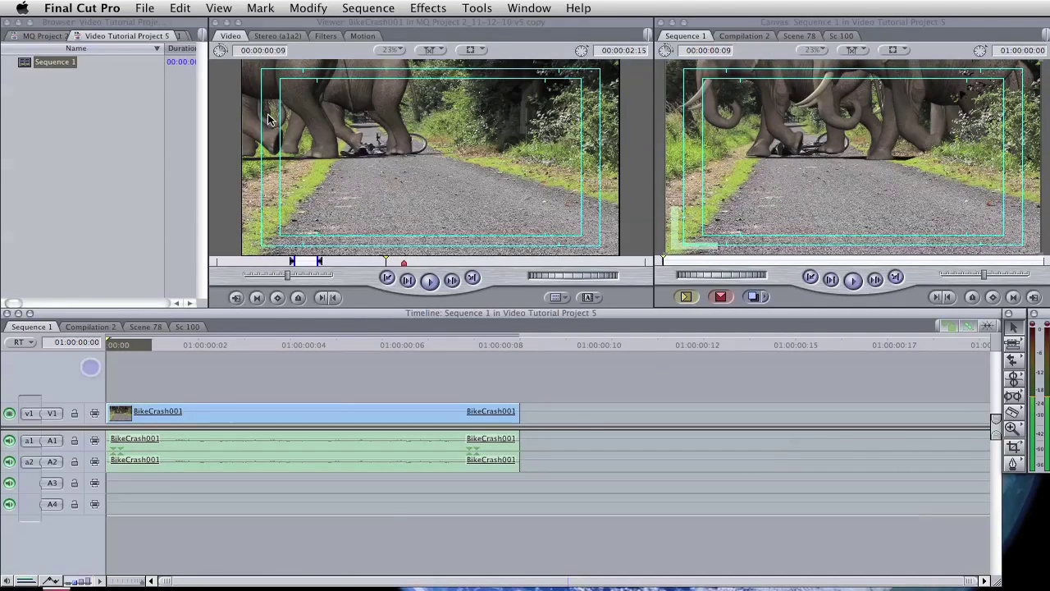
click(721, 297)
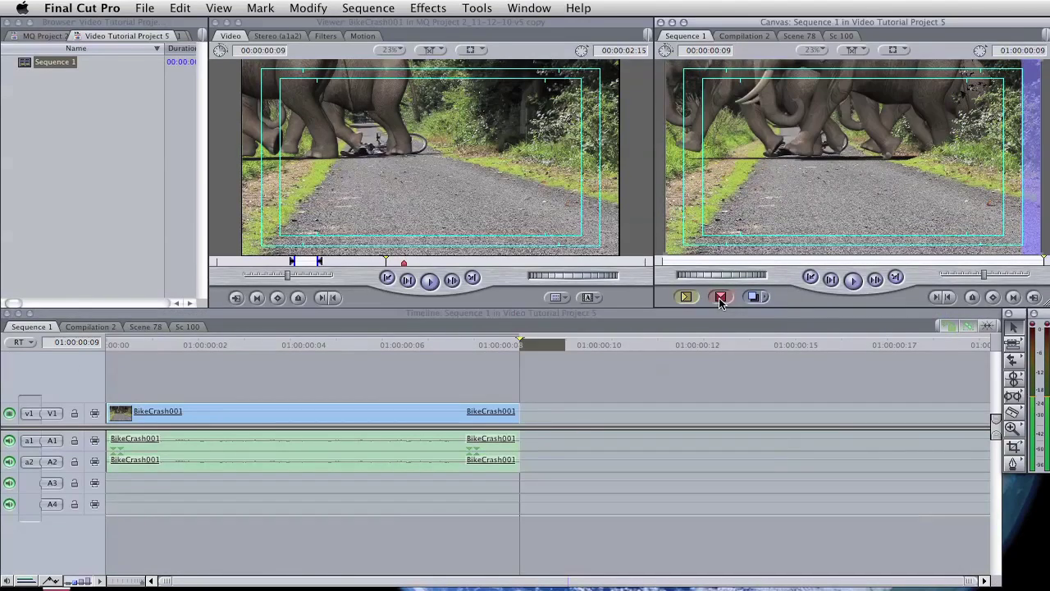
drag(496, 354, 54, 358)
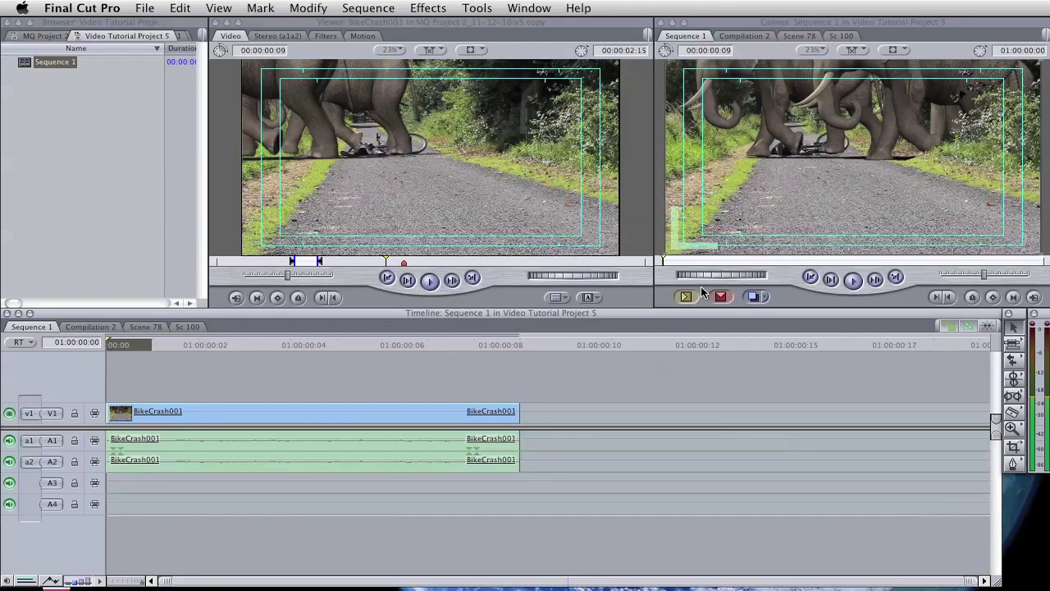
- Mark a new BikeCrash001 In/Out section and overwrite it after the first clip, reaching 00:00:00:22
click(510, 261)
key(i)
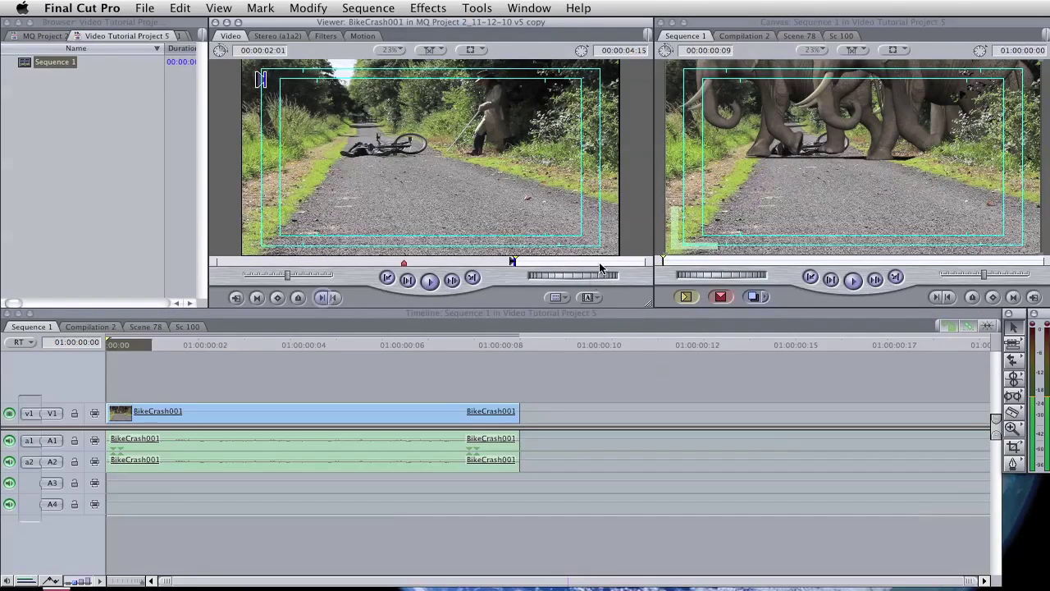
drag(600, 271, 609, 270)
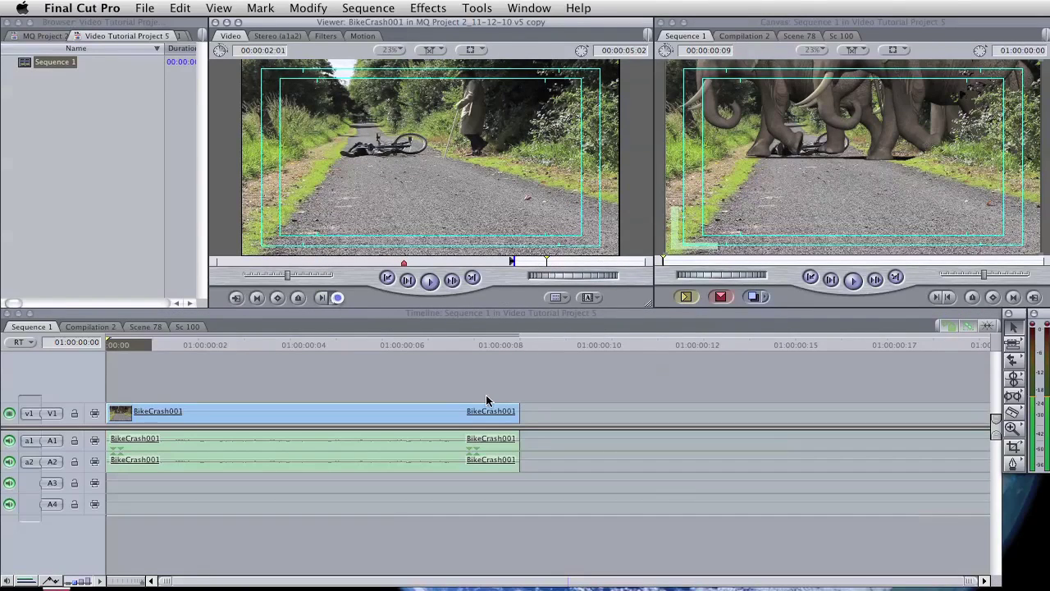
key(o)
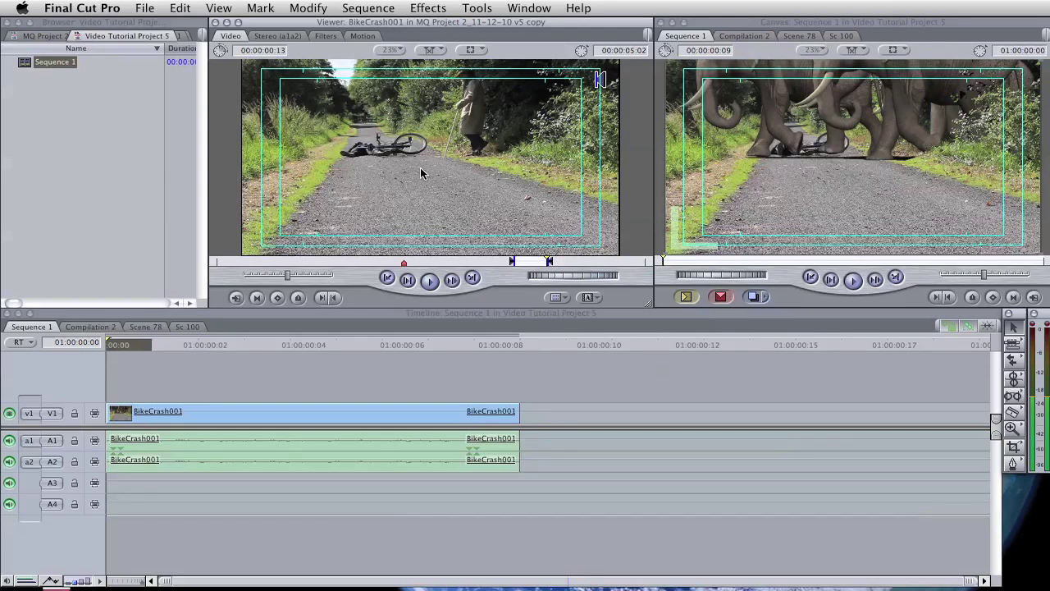
click(515, 345)
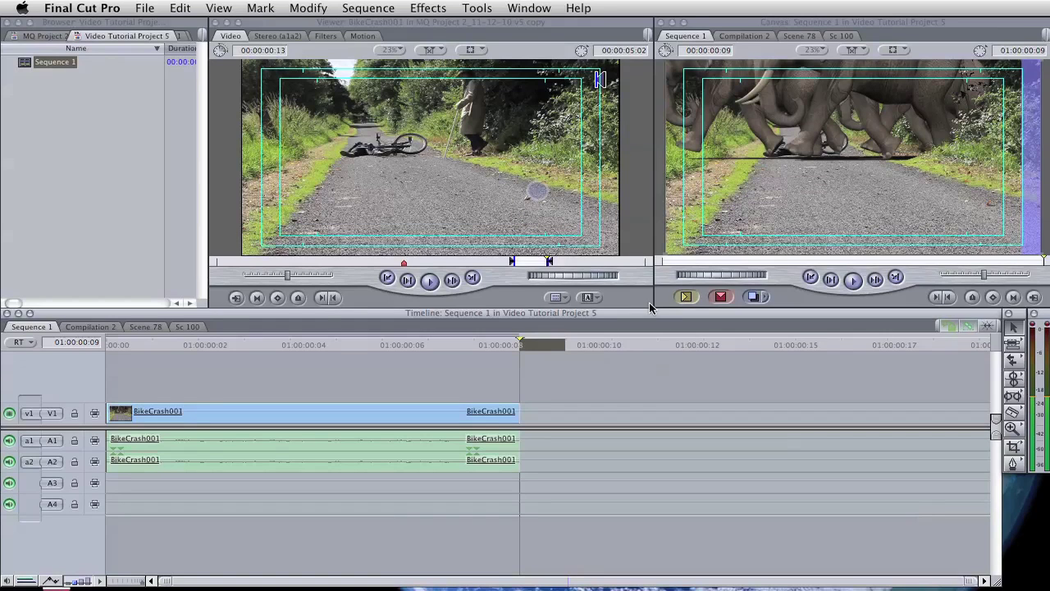
click(719, 297)
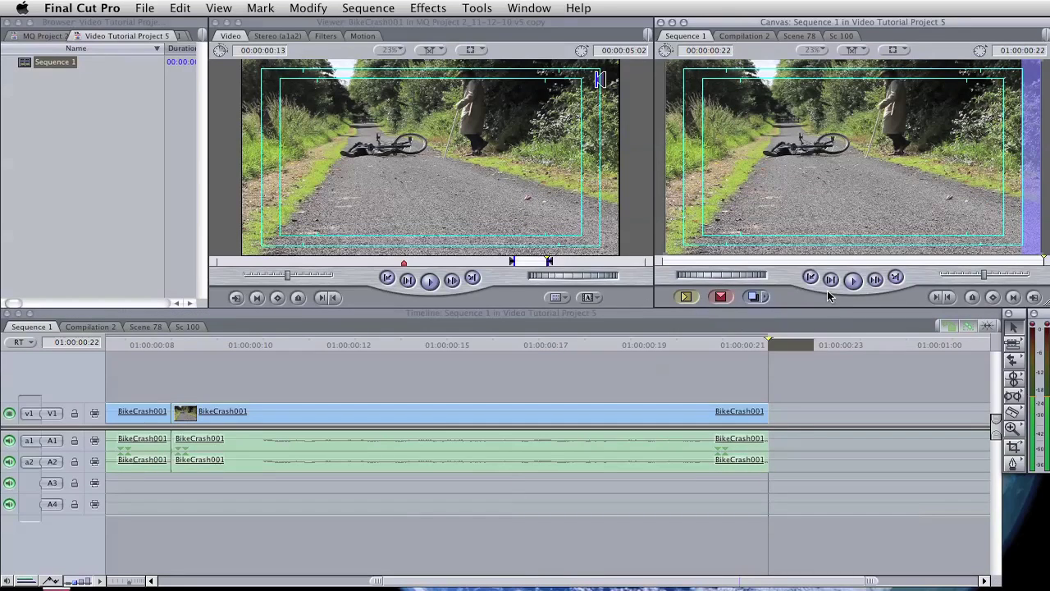
click(810, 280)
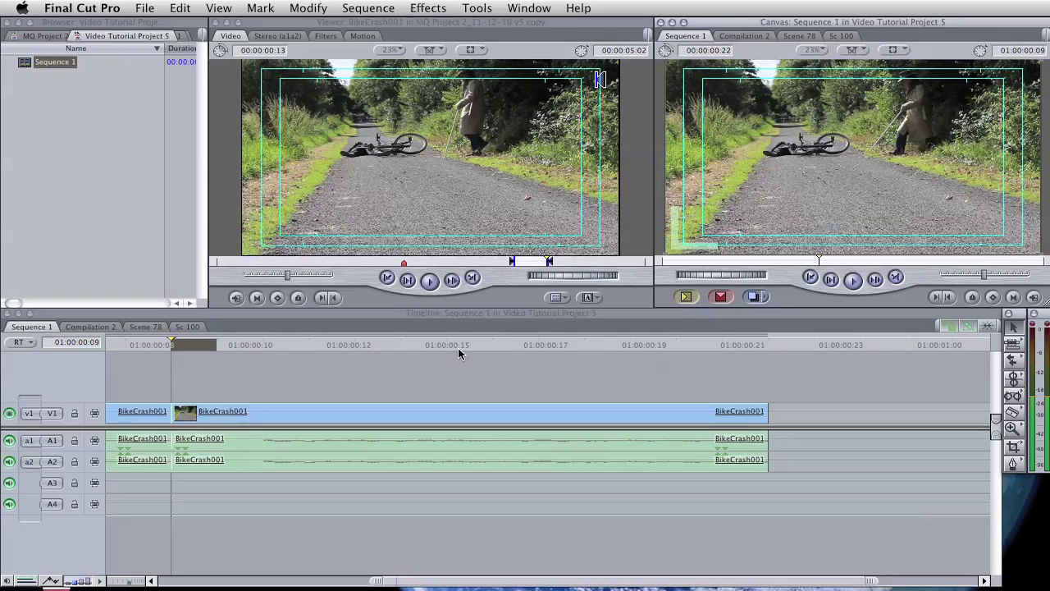
- Set a source In point at the elephant frame, then move to a later frame
click(430, 261)
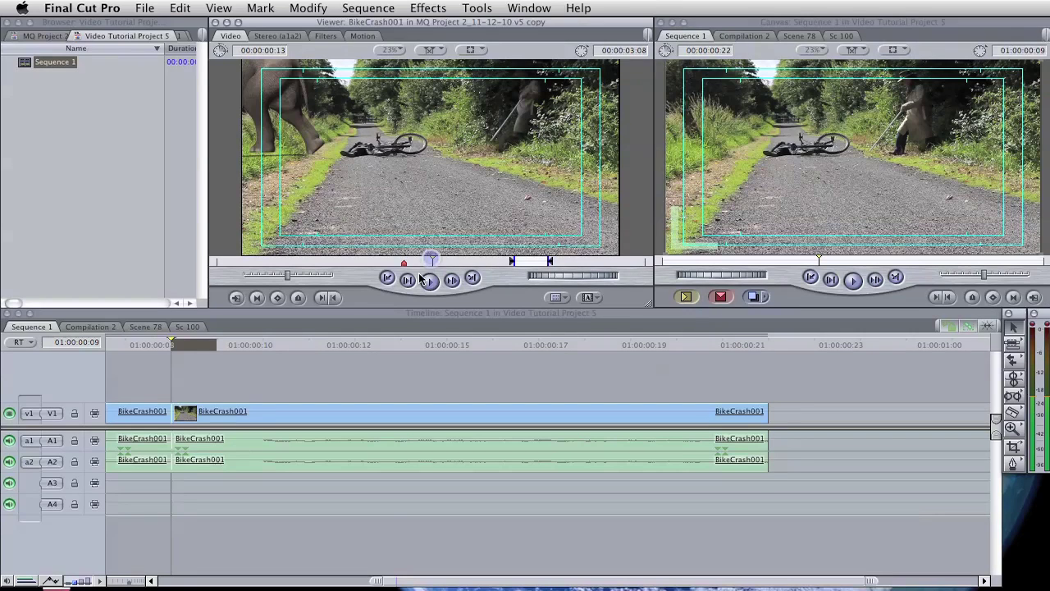
click(326, 297)
click(450, 261)
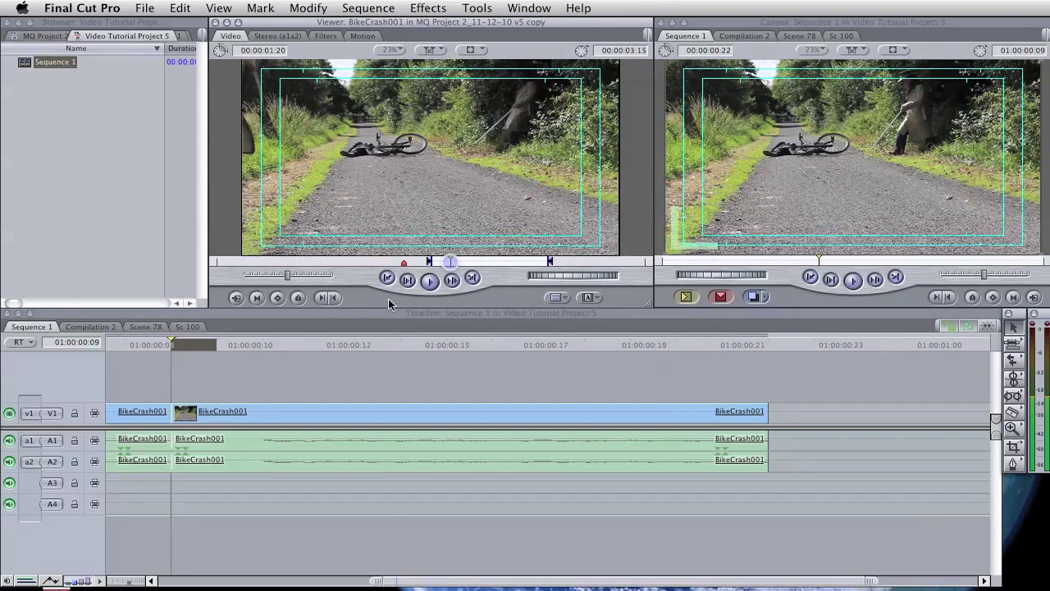
- Mark an eight-frame source range, insert it into Sequence 1, and undo the insert
click(334, 297)
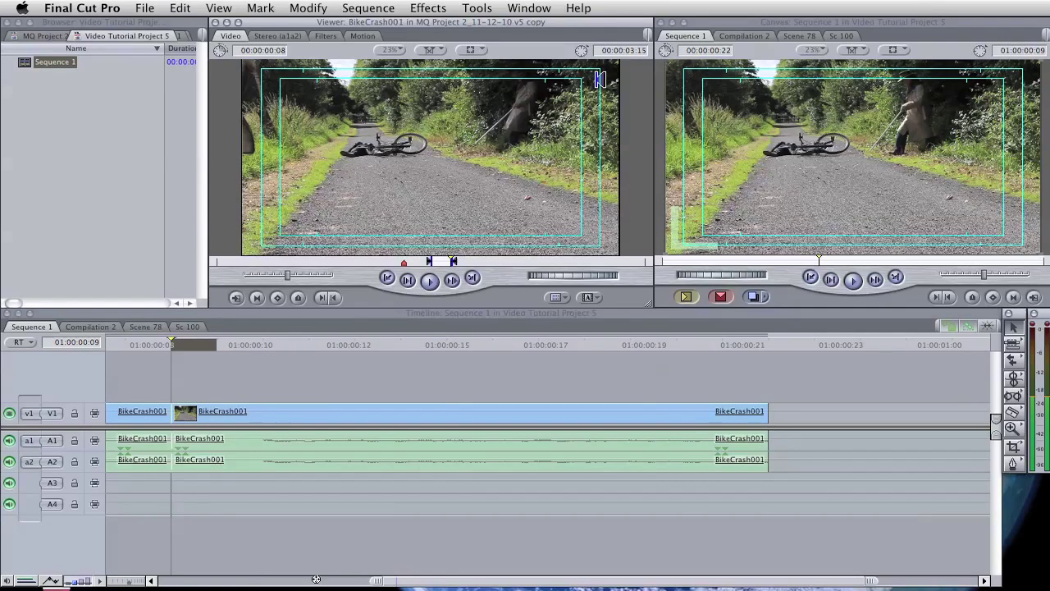
drag(377, 584, 148, 580)
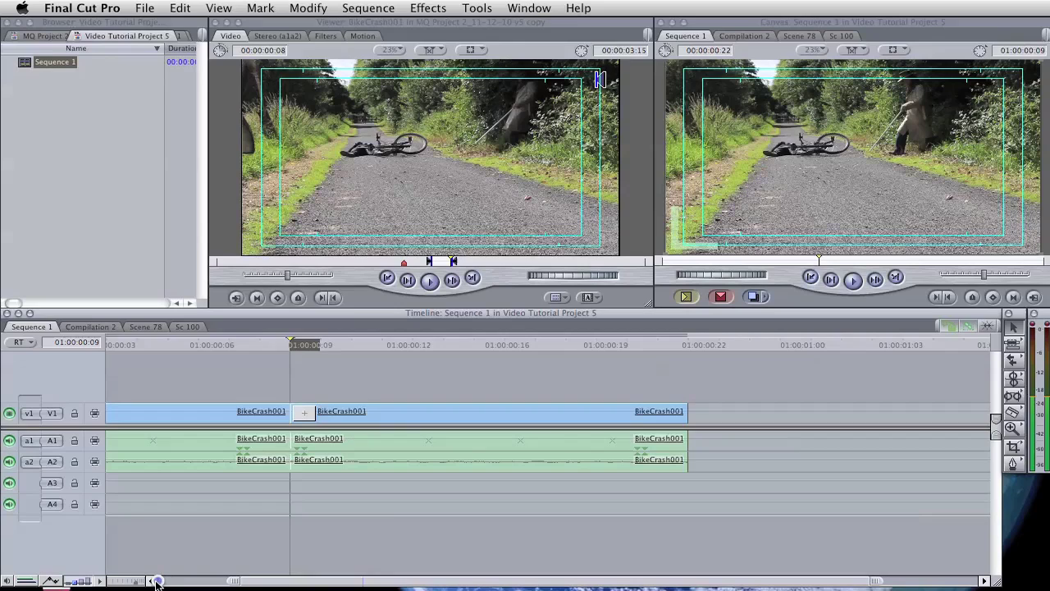
click(686, 298)
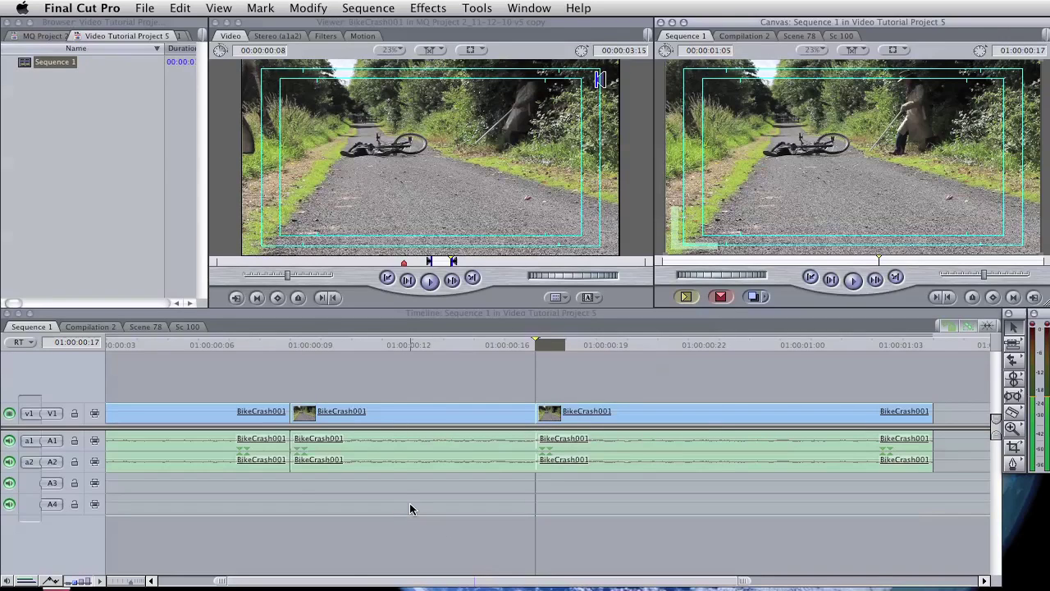
key(super+z)
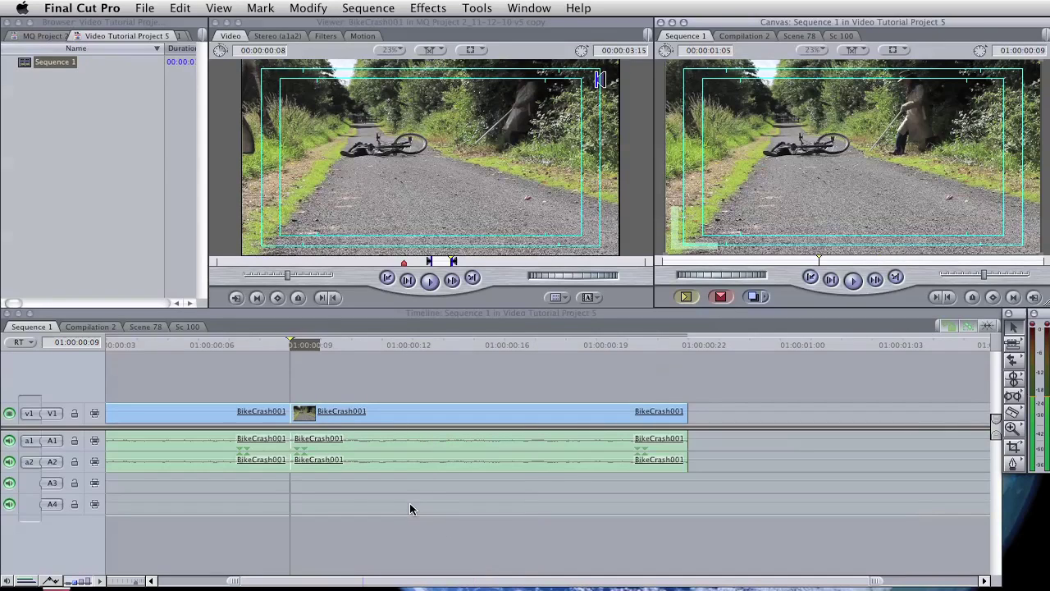
- Overwrite the range into Sequence 1, then undo it with Edit > Undo
click(721, 298)
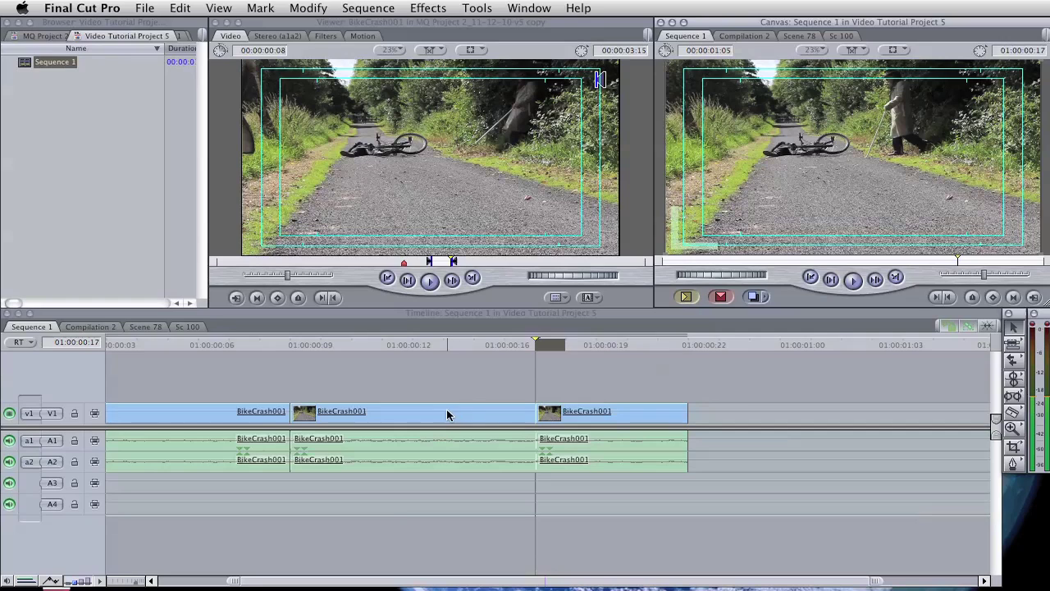
click(178, 8)
click(188, 28)
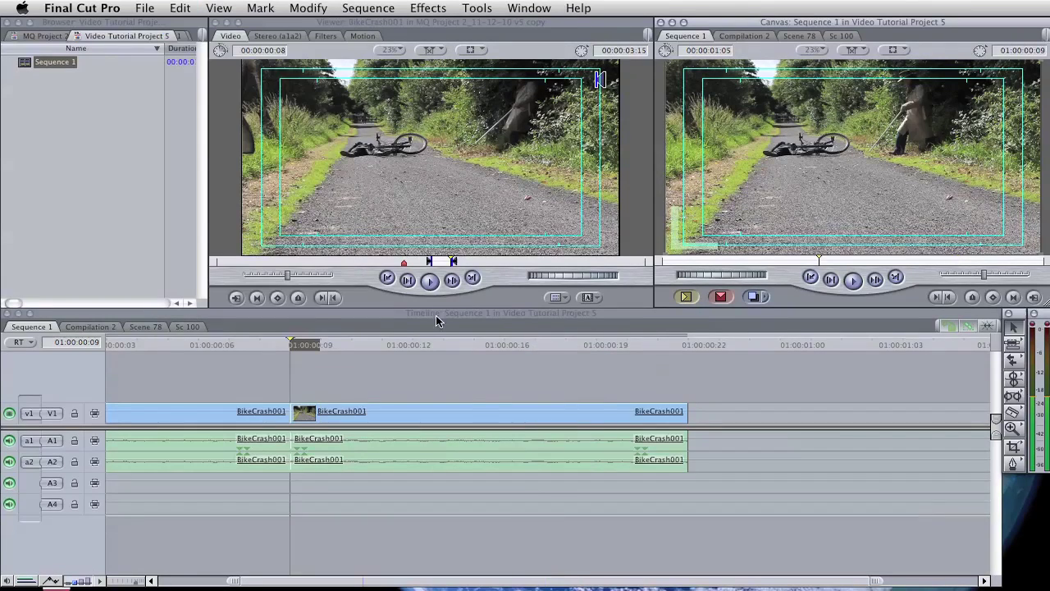
click(765, 298)
drag(765, 298, 875, 301)
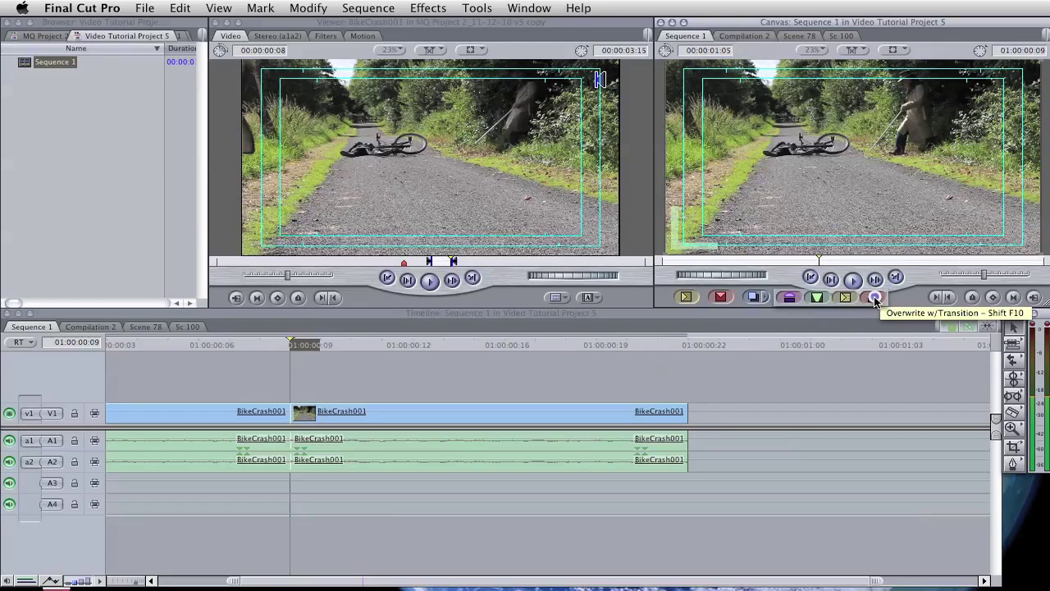
drag(874, 296, 876, 371)
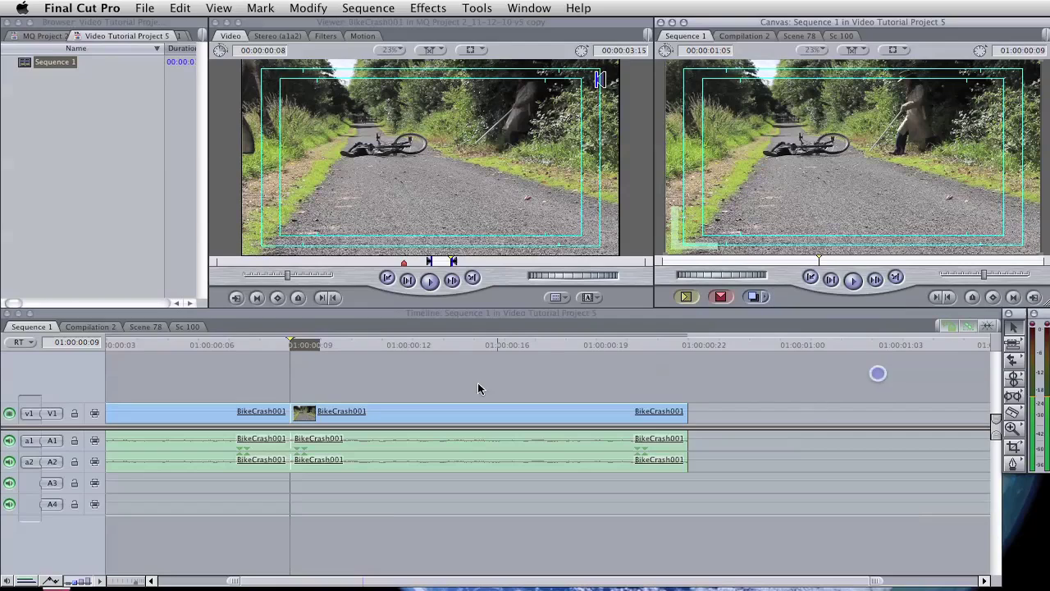
click(764, 299)
drag(764, 299, 787, 303)
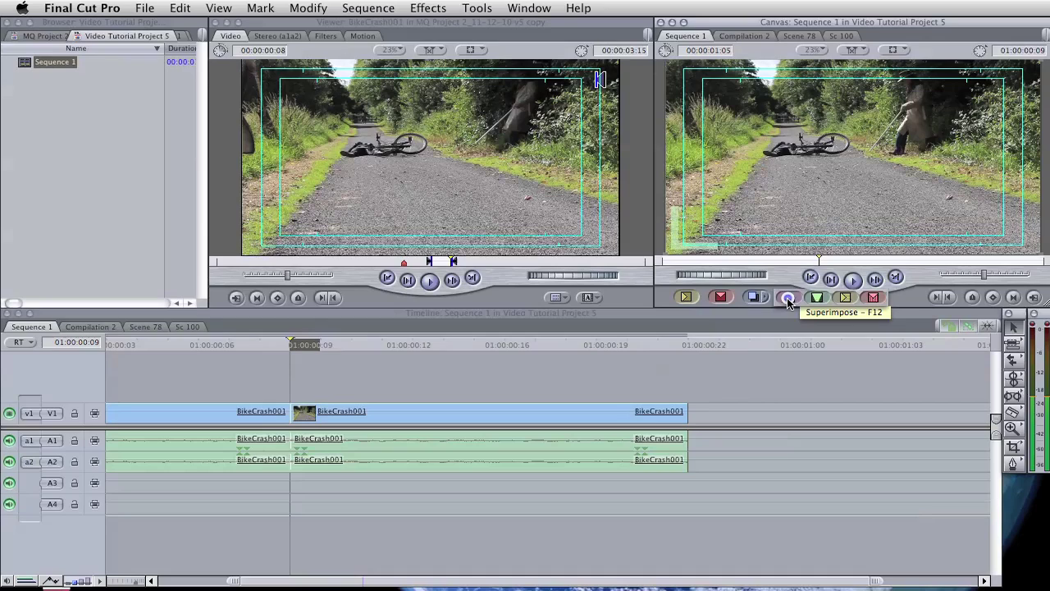
drag(787, 298, 787, 298)
drag(771, 336, 792, 326)
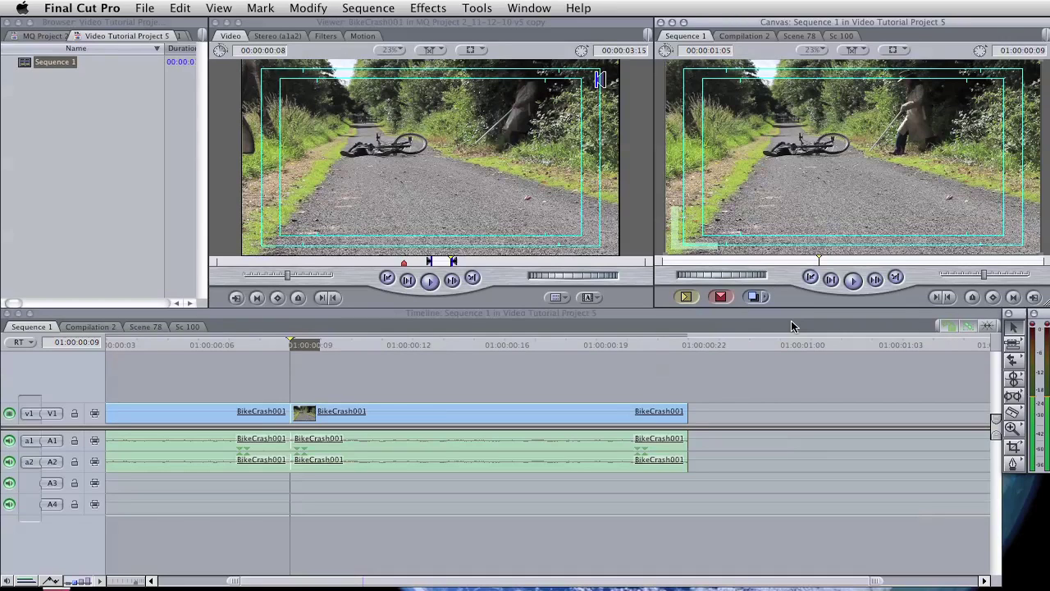
- Mark In and Out around the second BikeCrash001 clip and park the playhead at 01:00:00:14
click(1014, 300)
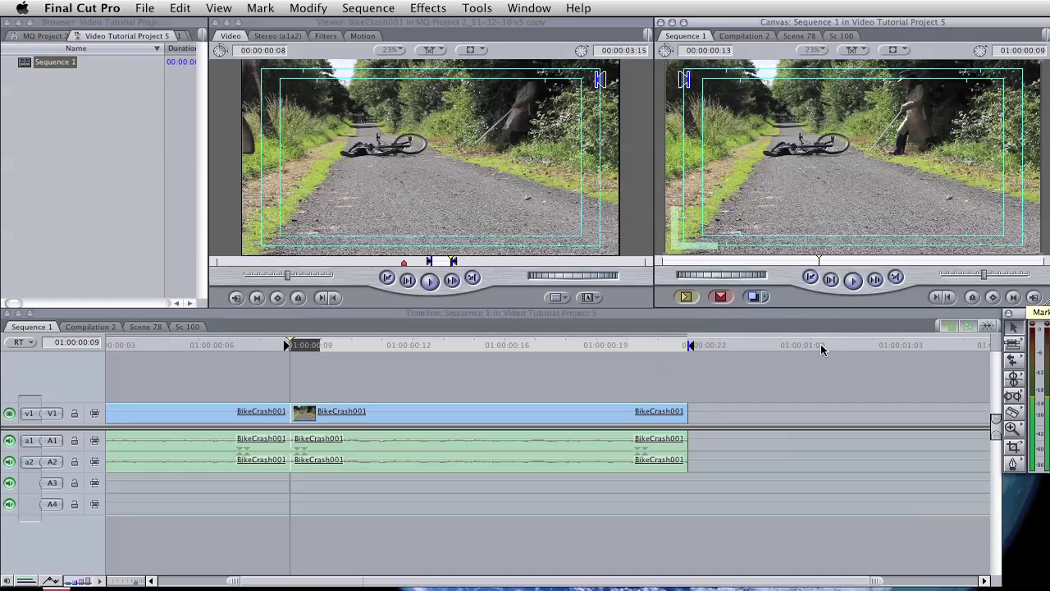
click(1017, 300)
click(471, 350)
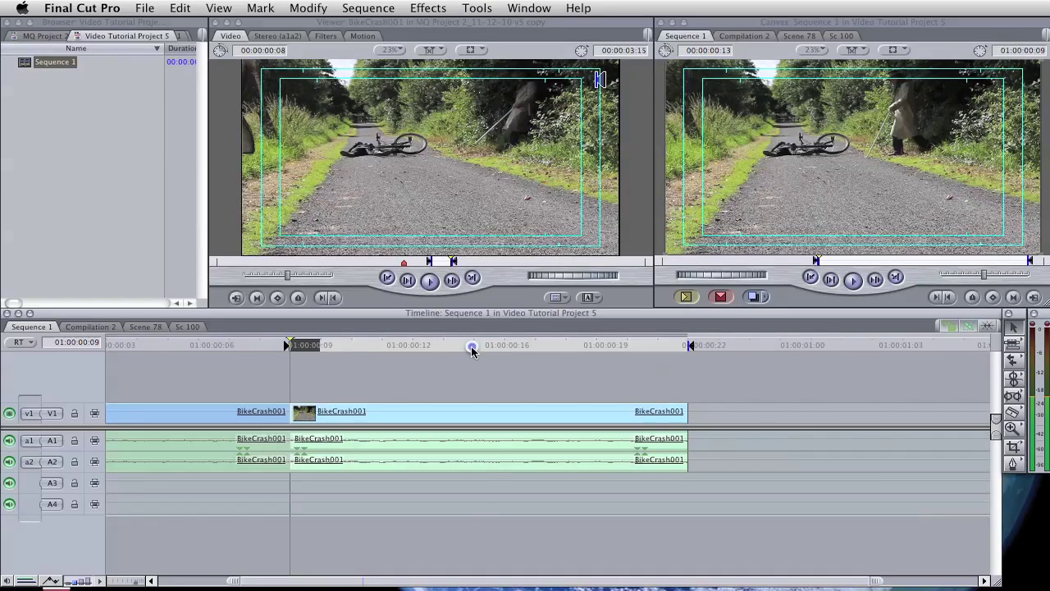
drag(479, 345, 450, 351)
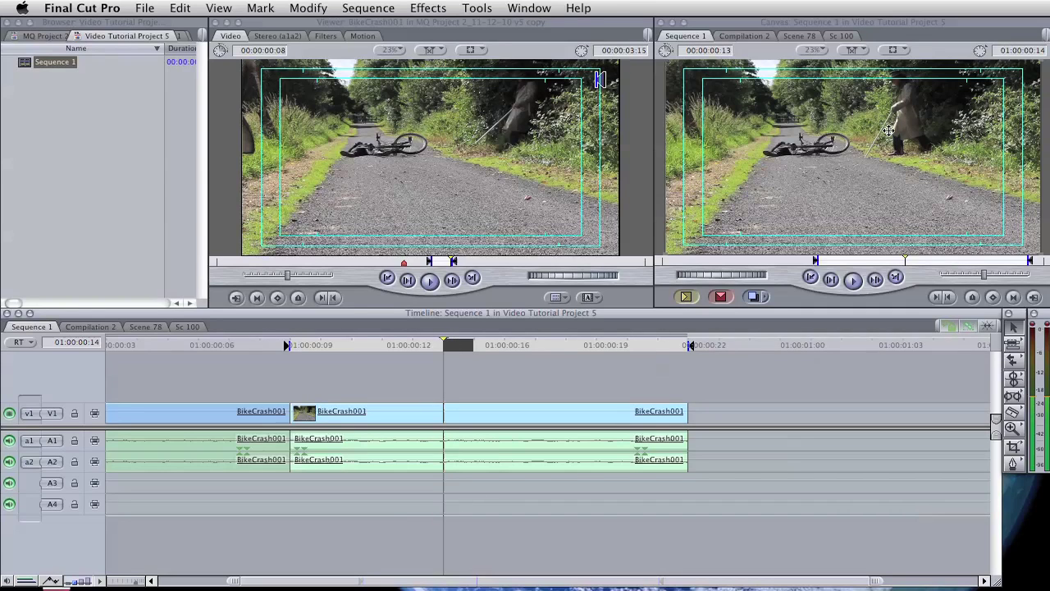
- Load the matching source frame into the Viewer, then shuttle and jog back to the sequence start
click(1035, 300)
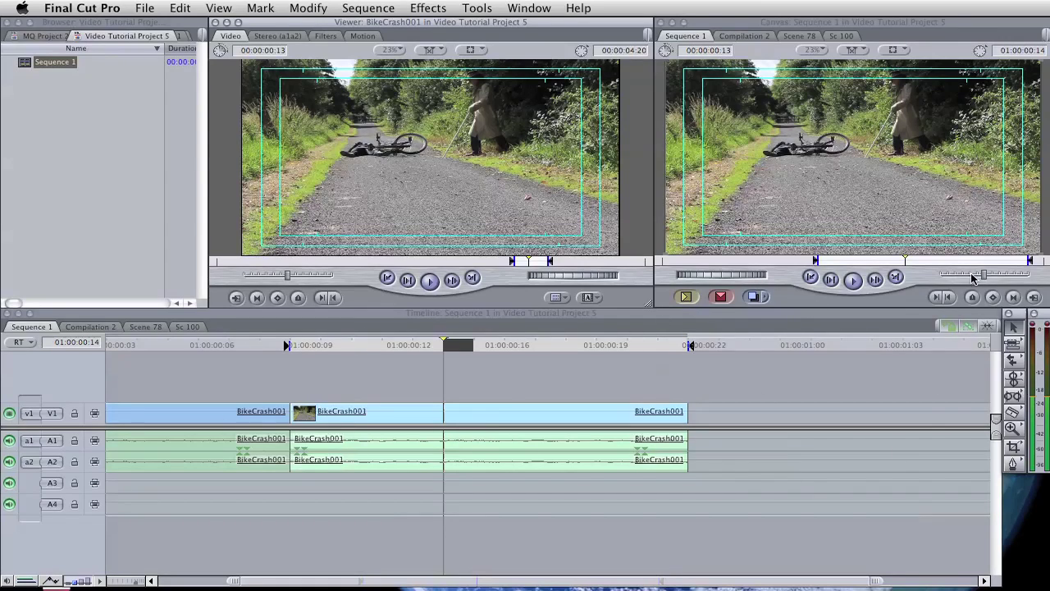
mouse_move(738, 280)
mouse_down()
mouse_move(723, 276)
mouse_move(747, 276)
mouse_move(732, 276)
mouse_up()
drag(983, 279, 1043, 281)
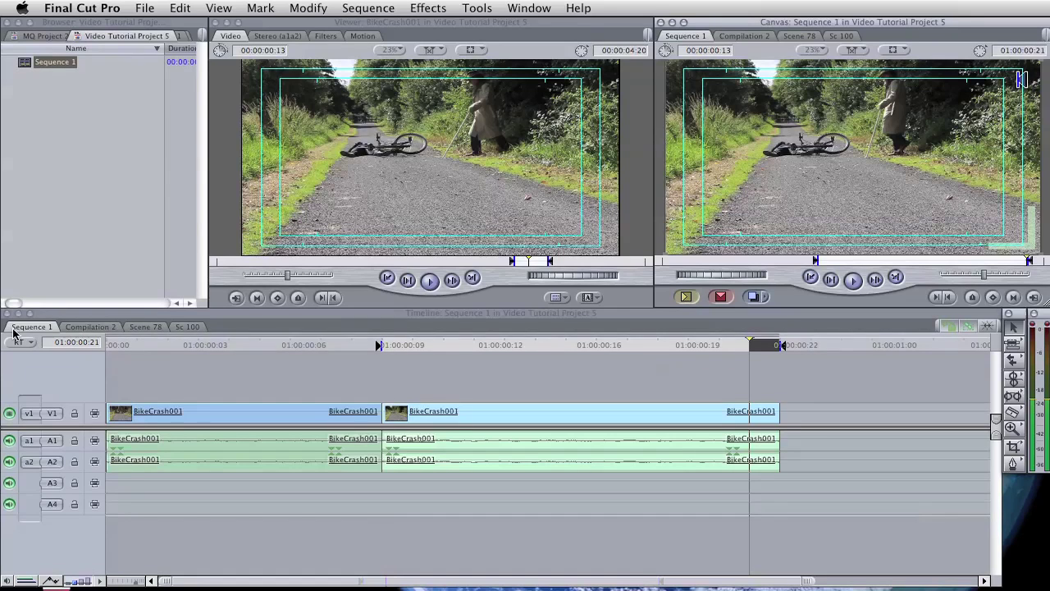
click(99, 329)
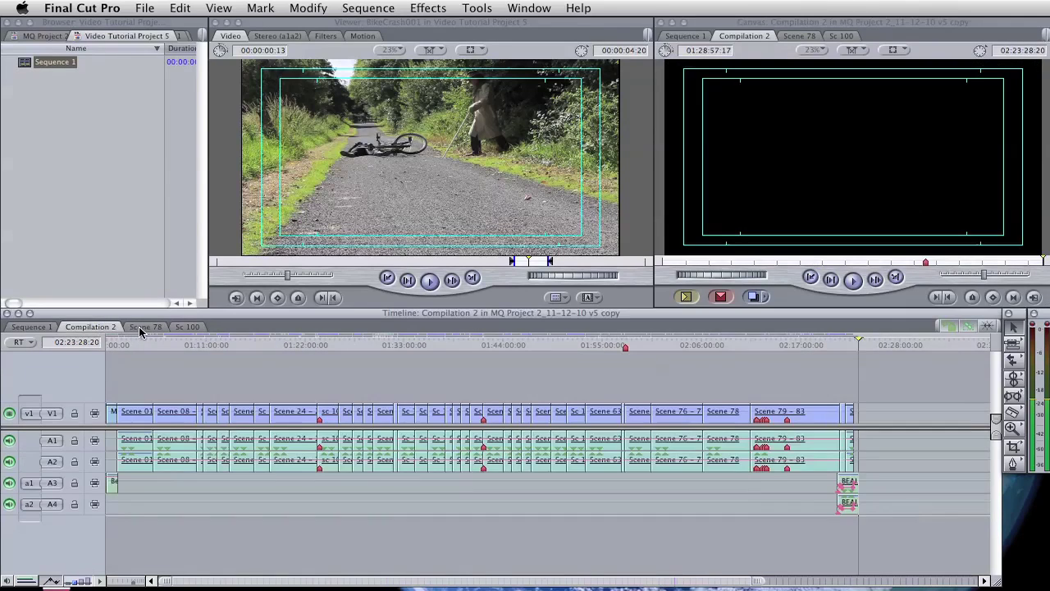
click(139, 327)
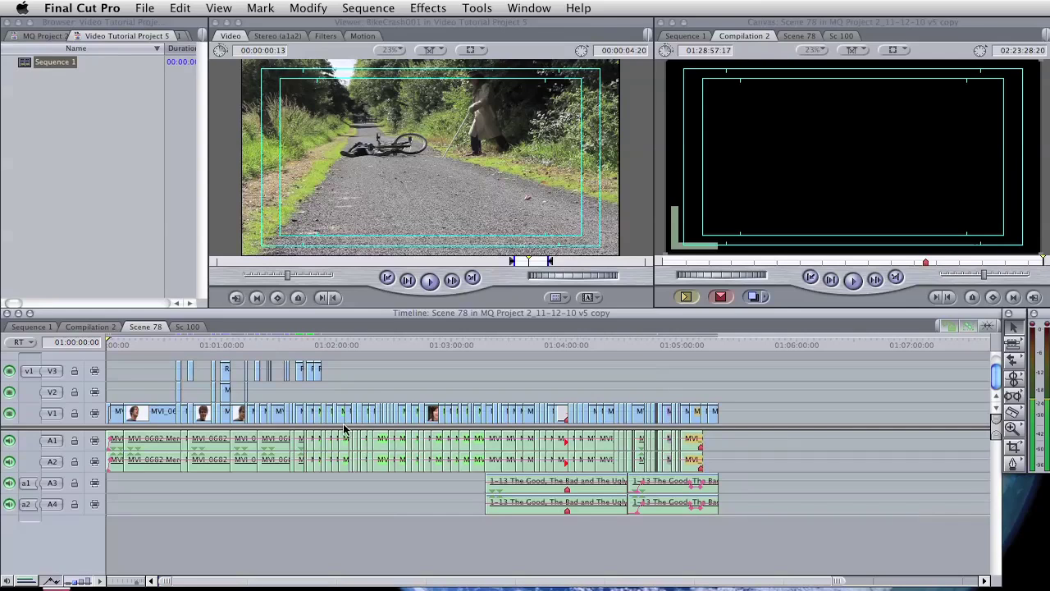
click(33, 328)
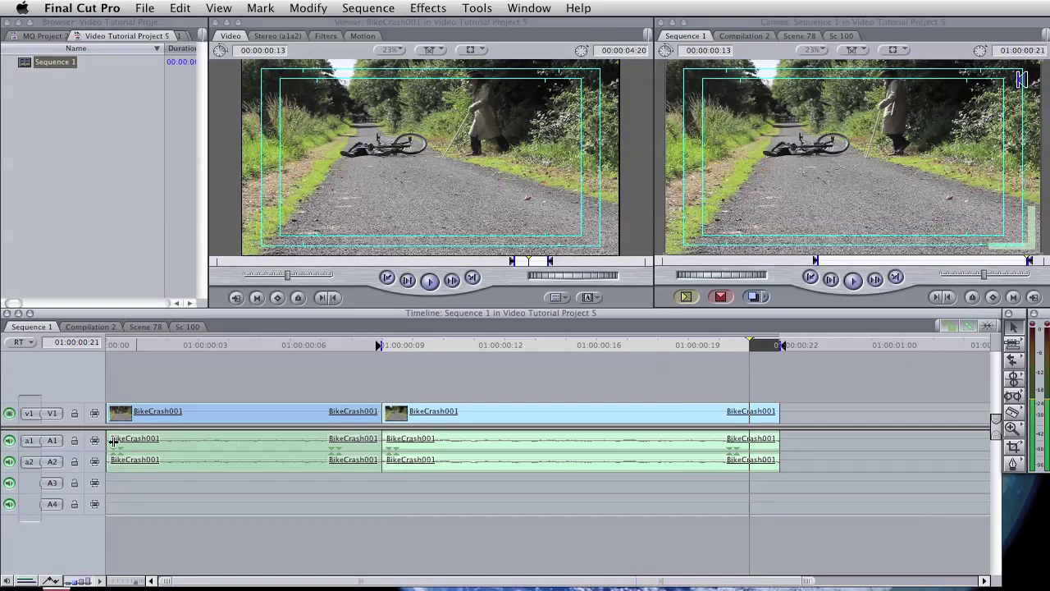
- Move the playhead to the sequence end and clear the In and Out points
click(812, 346)
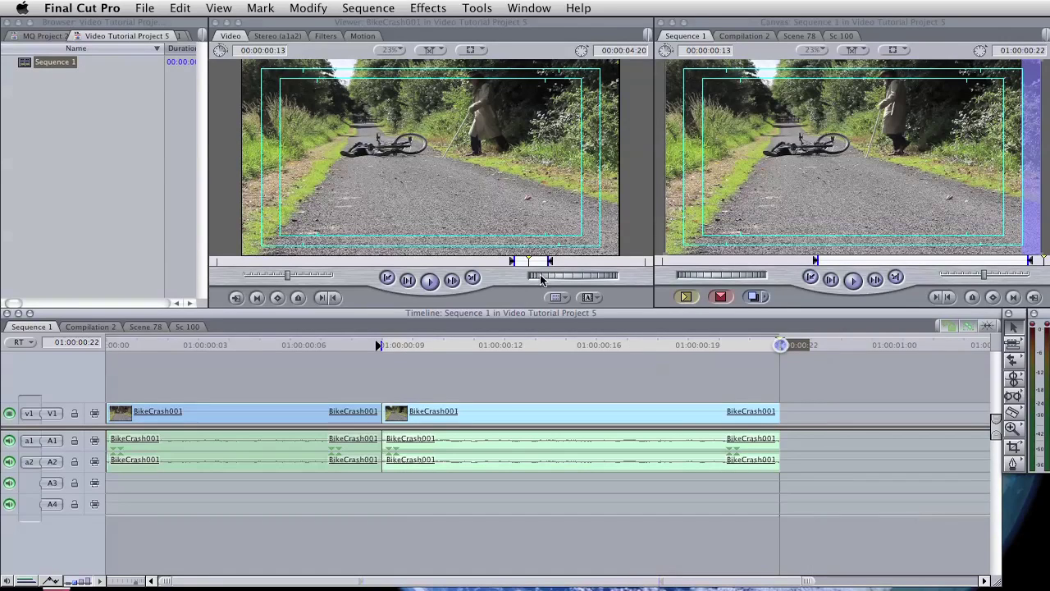
click(263, 9)
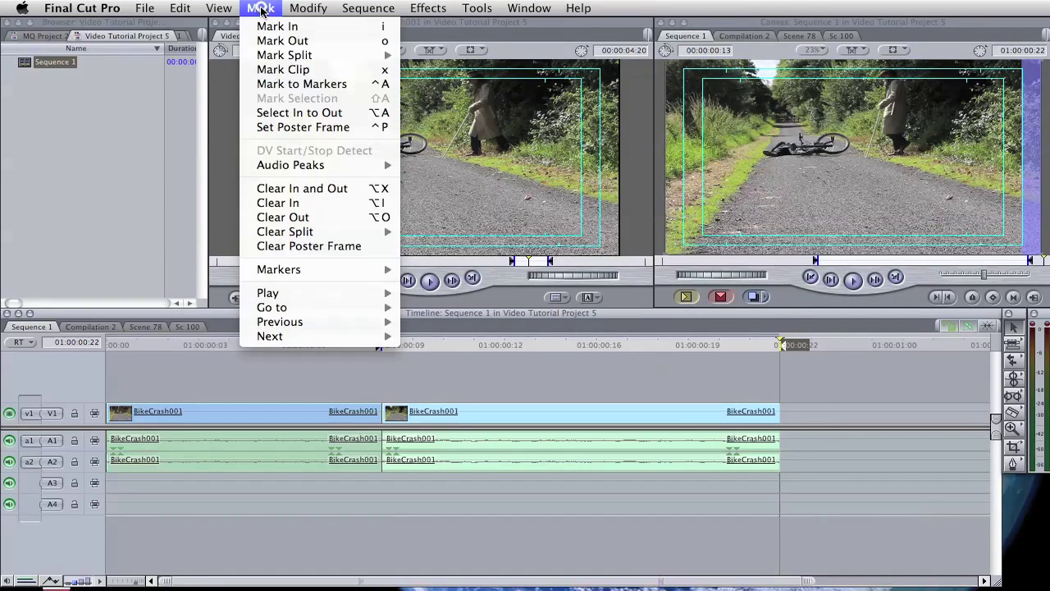
click(326, 189)
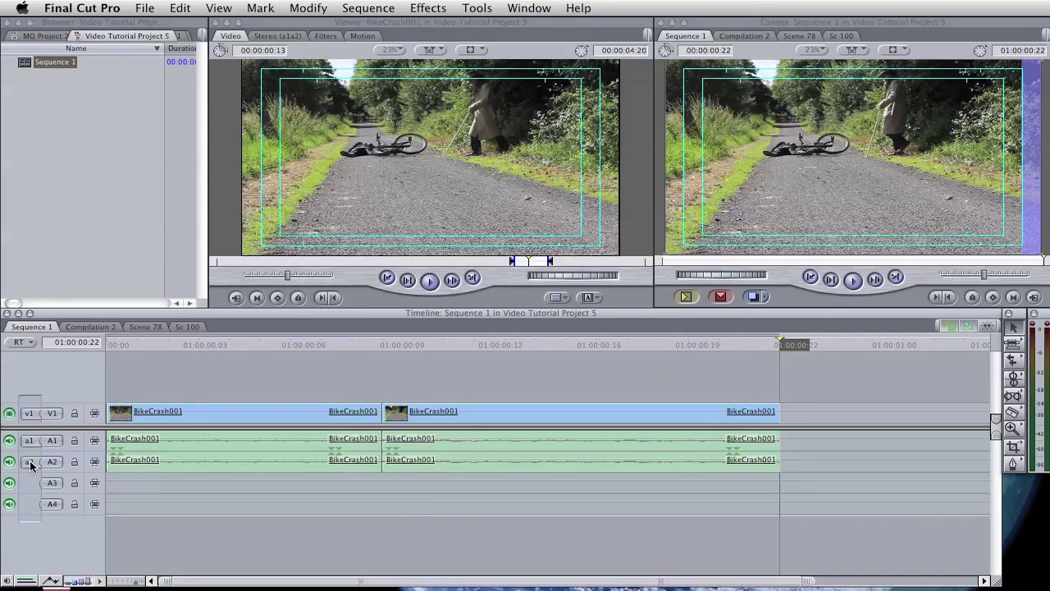
- Route source audio channels a1 and a2 to tracks A3 and A4
drag(31, 461, 29, 504)
drag(31, 443, 30, 484)
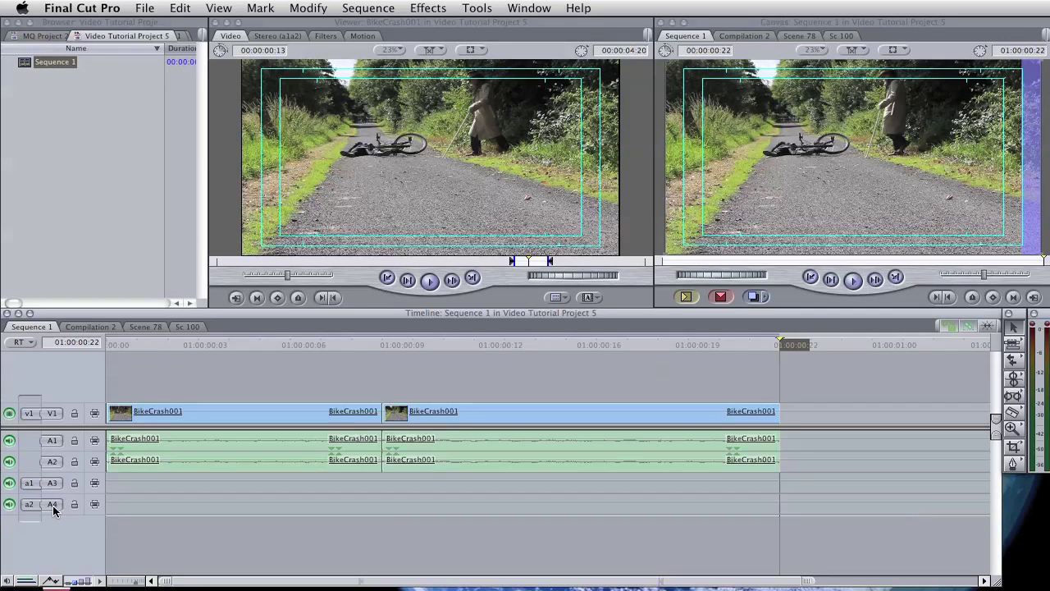
click(36, 472)
- Drop the Viewer's BikeCrash001 clip on Overwrite with Transition, adding Cross Dissolve and Cross Fade (+3dB)
drag(403, 187, 518, 174)
drag(762, 300, 896, 95)
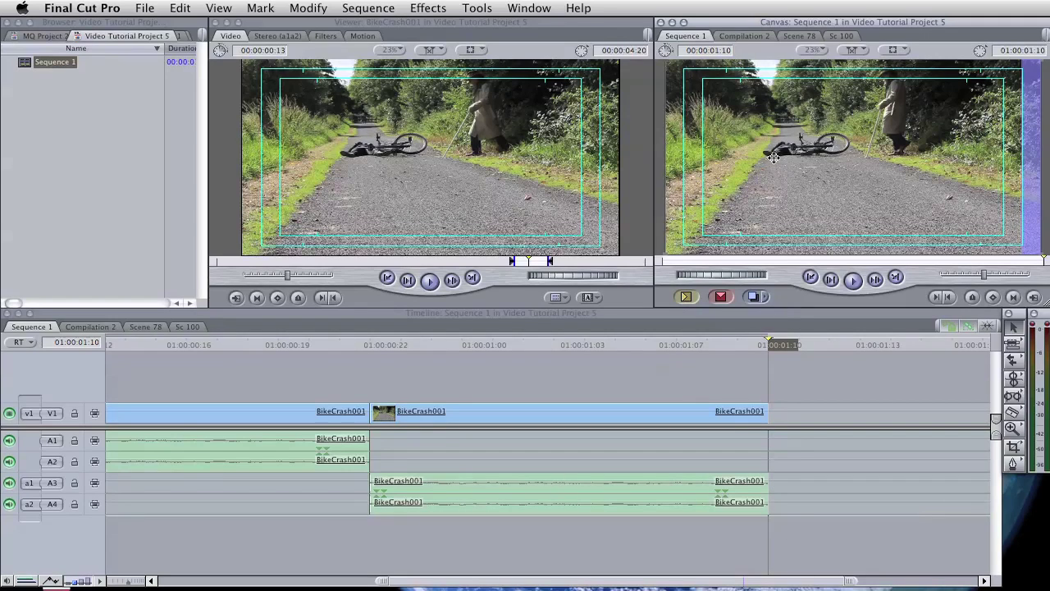
drag(402, 176, 999, 135)
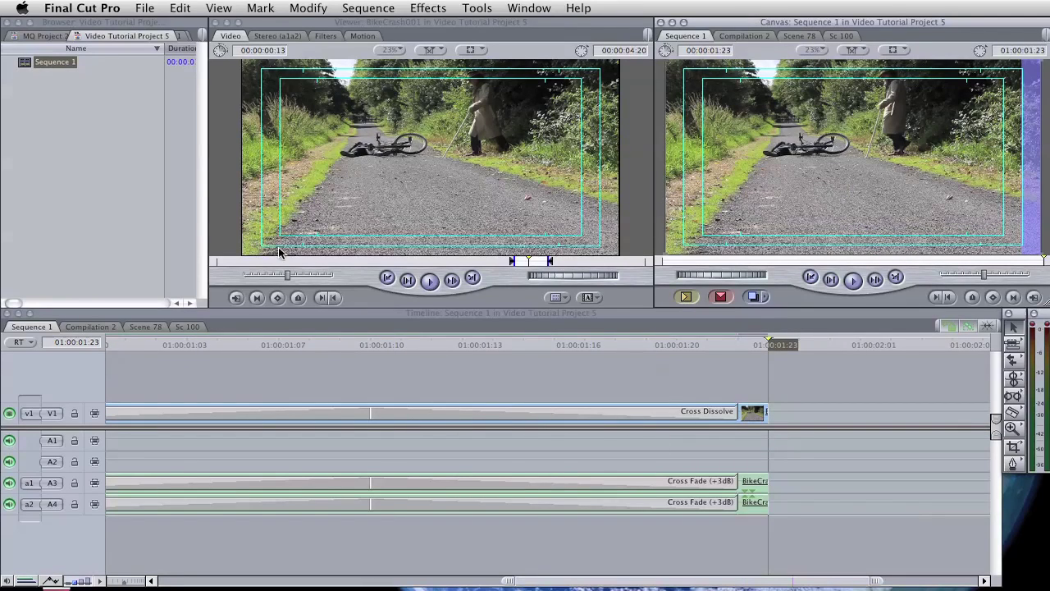
- Scrub the source clip from the elephant frame to the walking-man frame and mark its Out point
drag(290, 261, 239, 261)
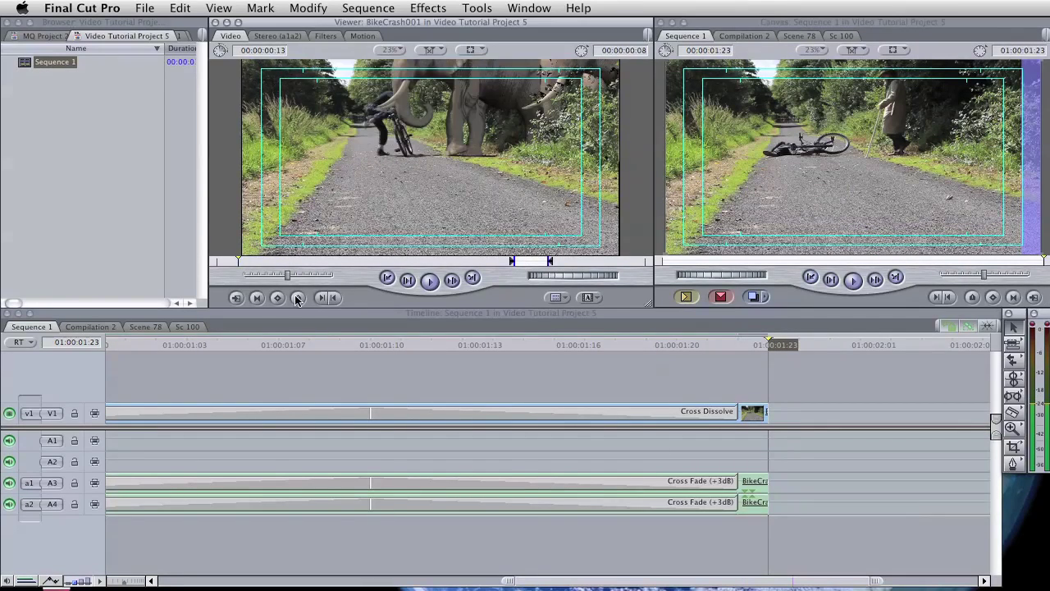
click(319, 298)
click(629, 261)
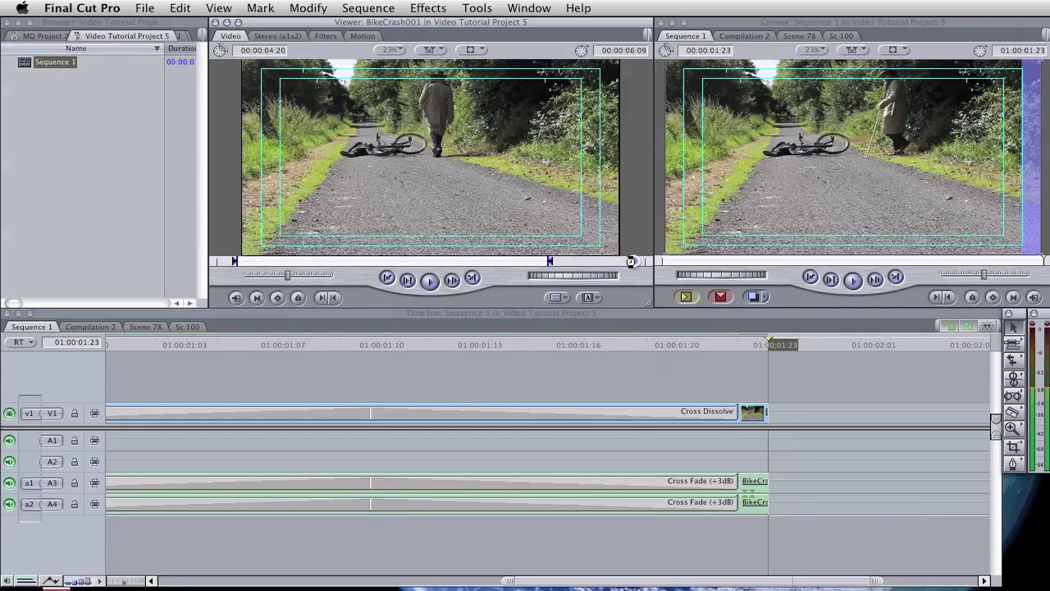
click(332, 298)
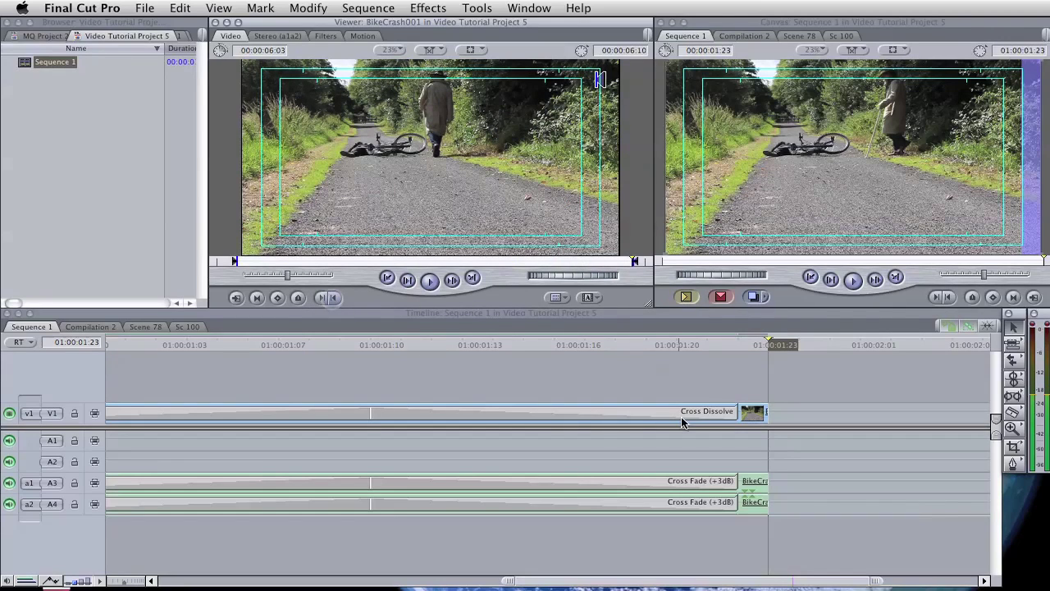
- Trim the clip end beside the Cross Dissolve and play back from 01:00:01:06 to review
drag(737, 412, 410, 411)
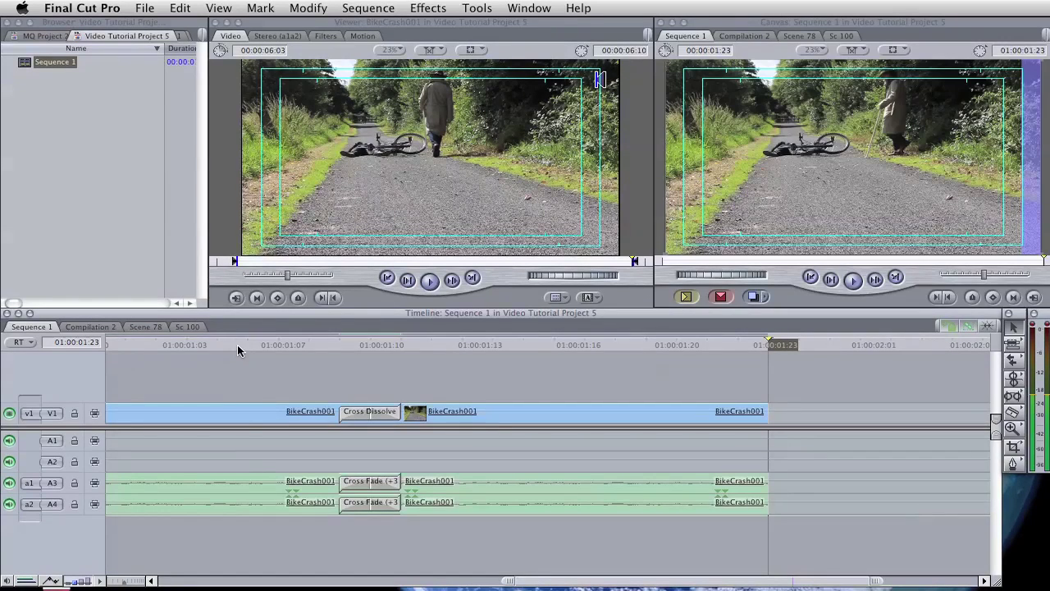
click(239, 346)
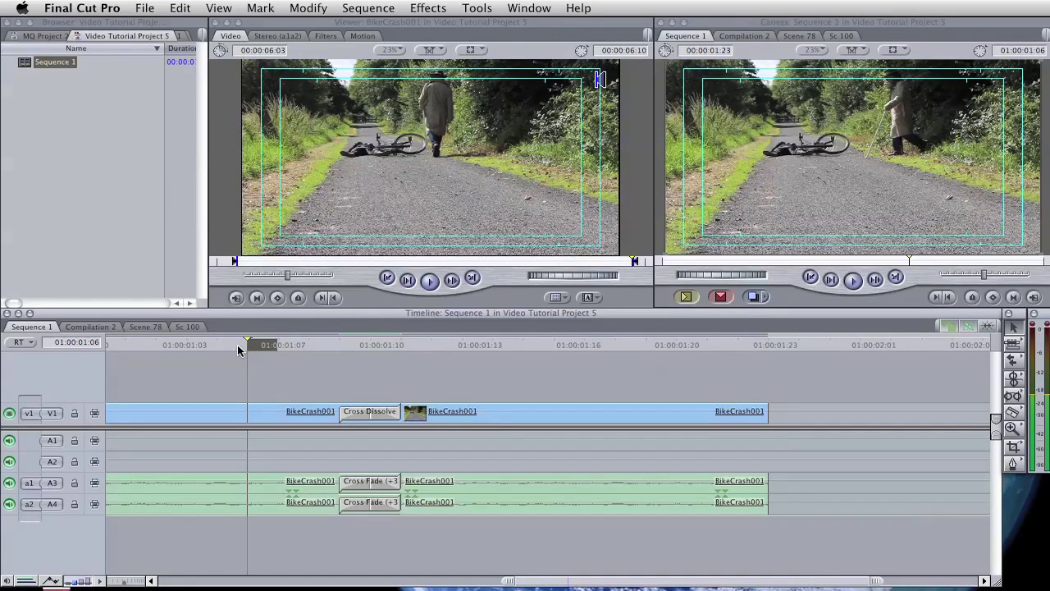
key(space)
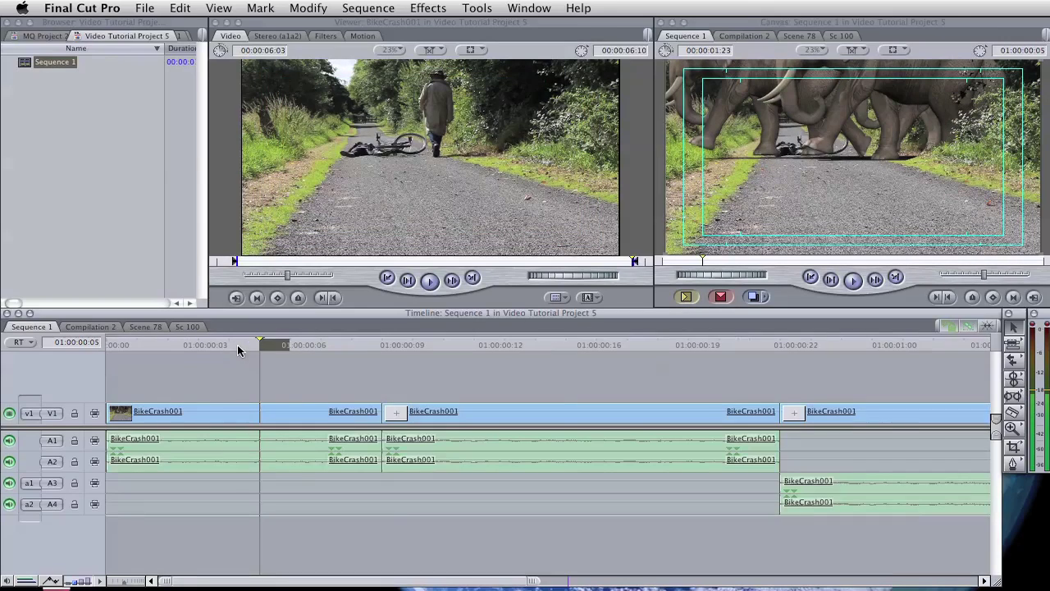
key(space)
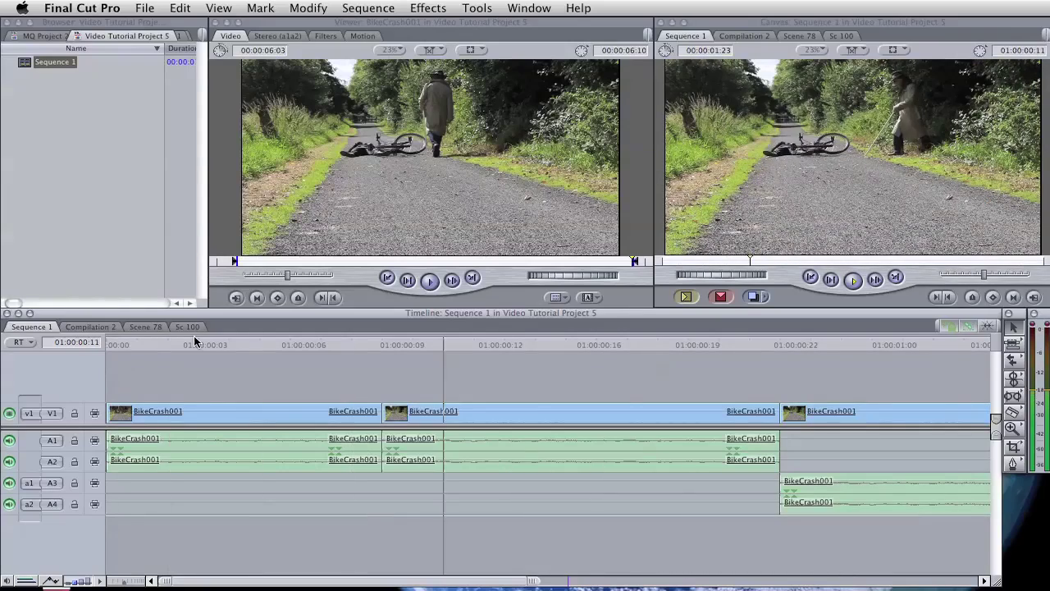
- Zoom out the timeline and drop the Viewer clip at the sequence end with Overwrite with Transition
key(space)
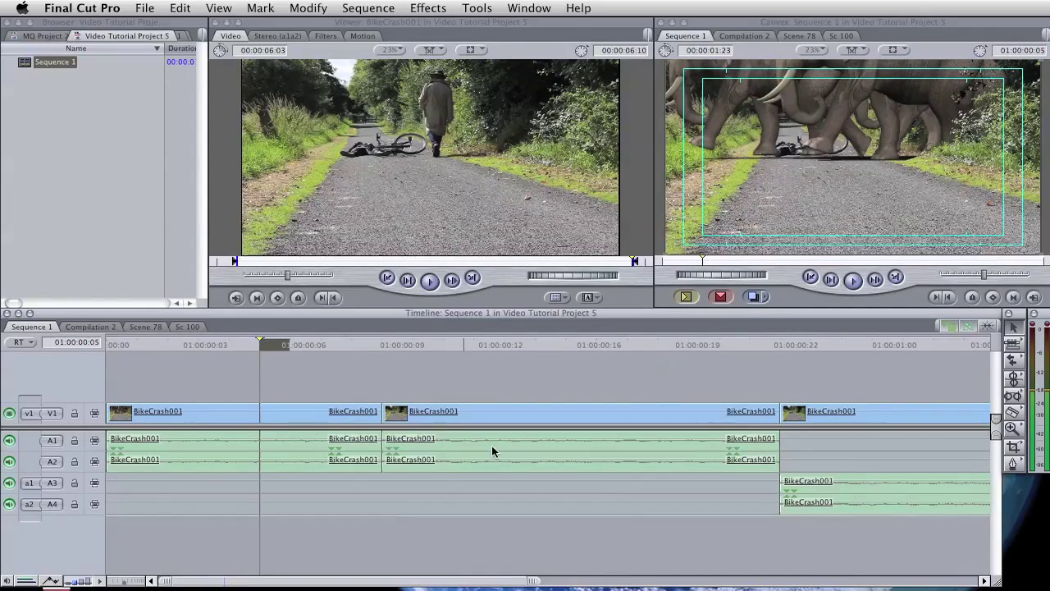
drag(532, 581, 911, 582)
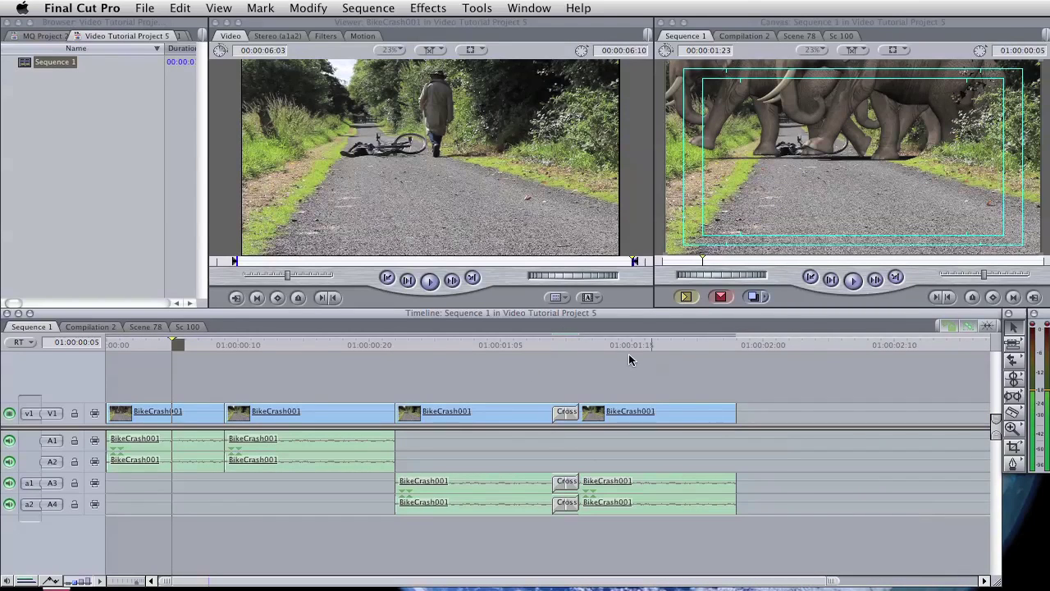
mouse_move(747, 347)
mouse_down()
mouse_move(725, 347)
mouse_move(741, 348)
mouse_up()
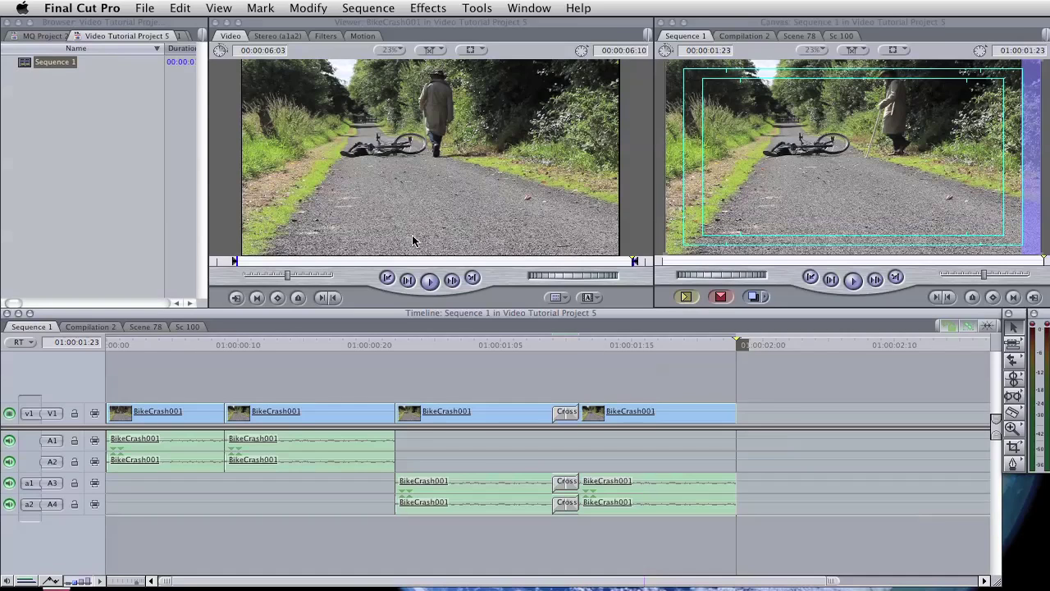
drag(375, 172, 879, 142)
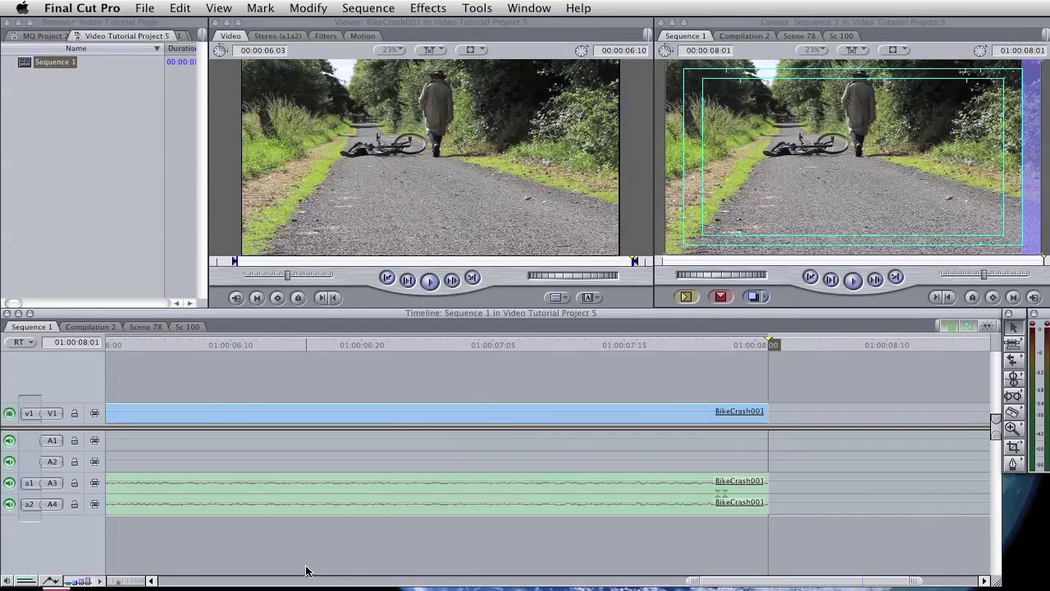
drag(692, 578, 144, 577)
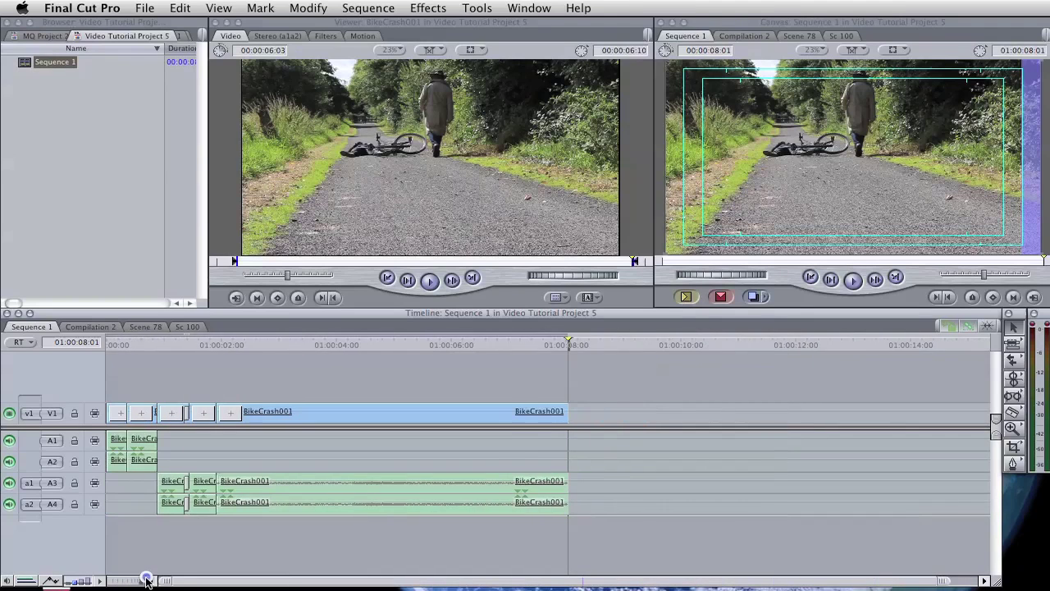
drag(165, 504, 995, 133)
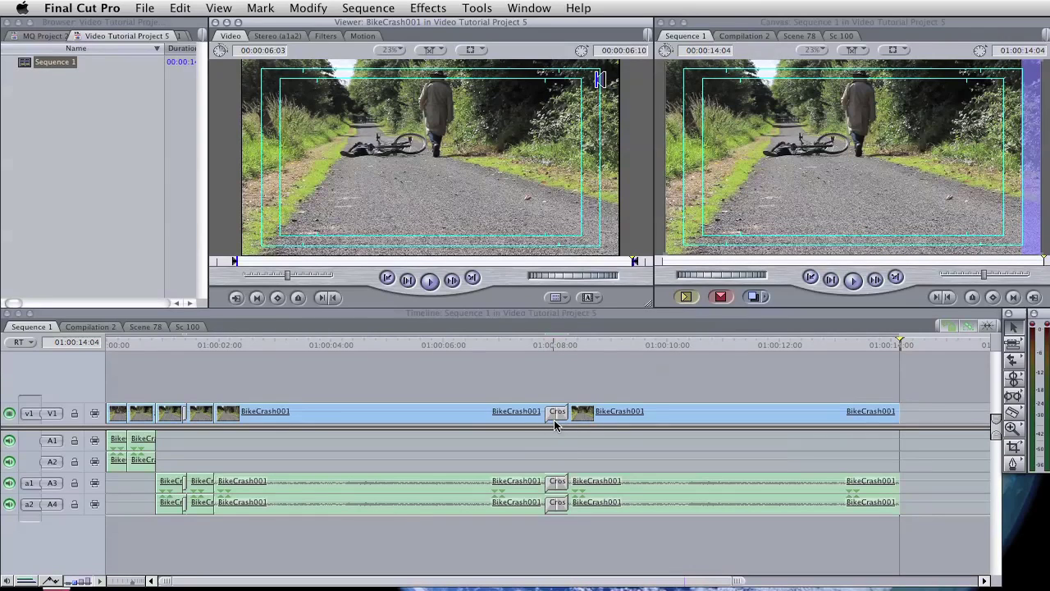
- Play back the new Cross Dissolve from just before it, then replay it
click(534, 347)
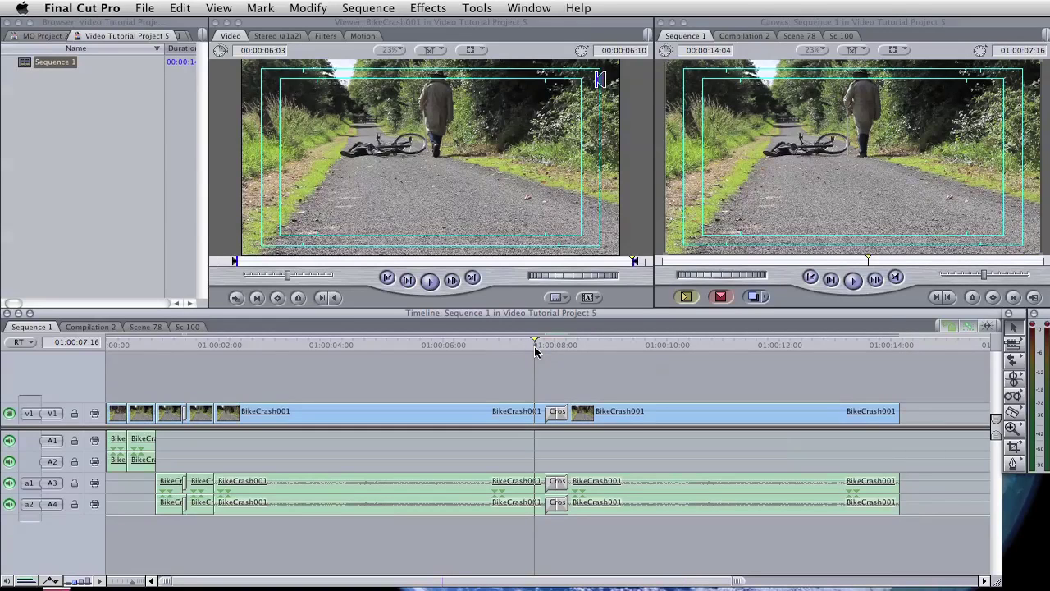
key(space)
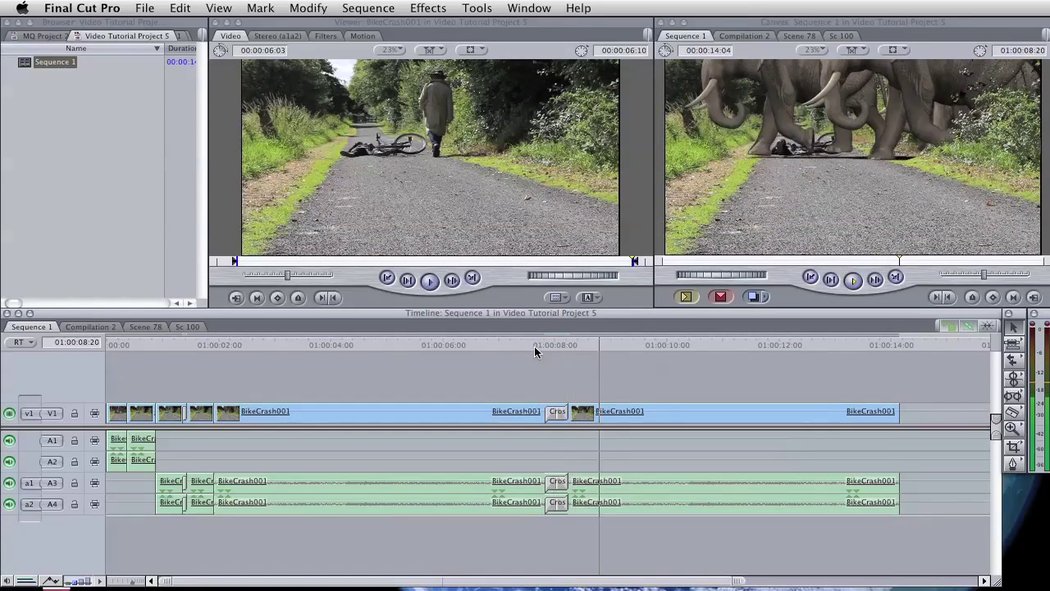
click(457, 345)
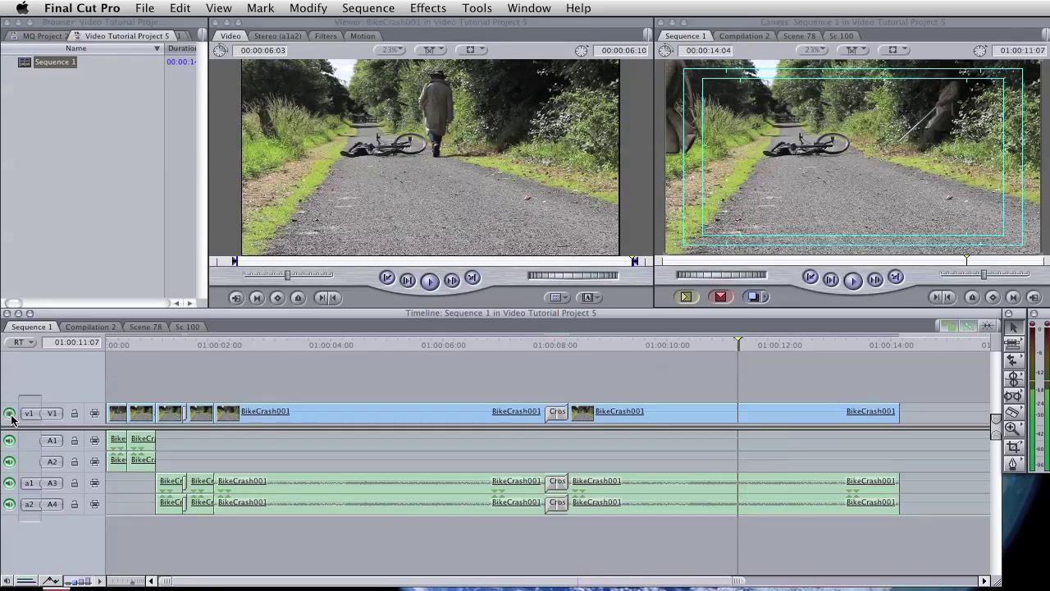
click(10, 415)
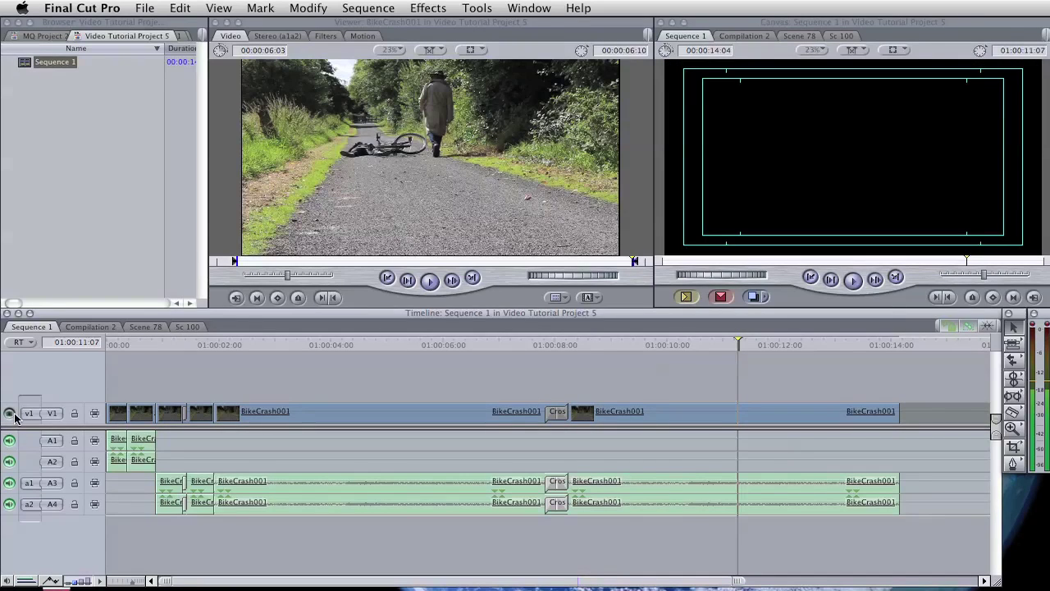
click(490, 344)
key(space)
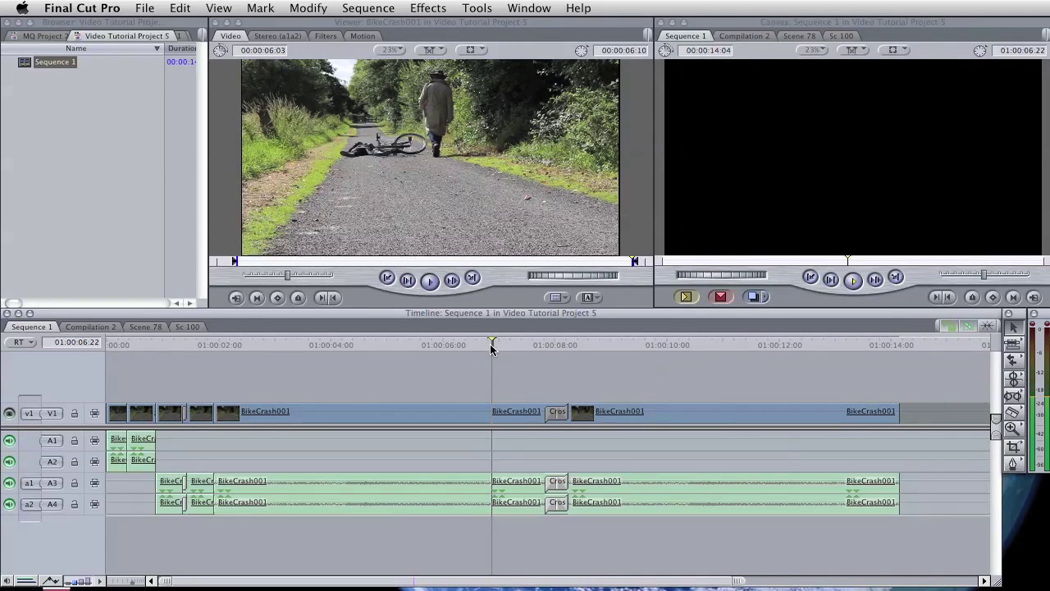
key(space)
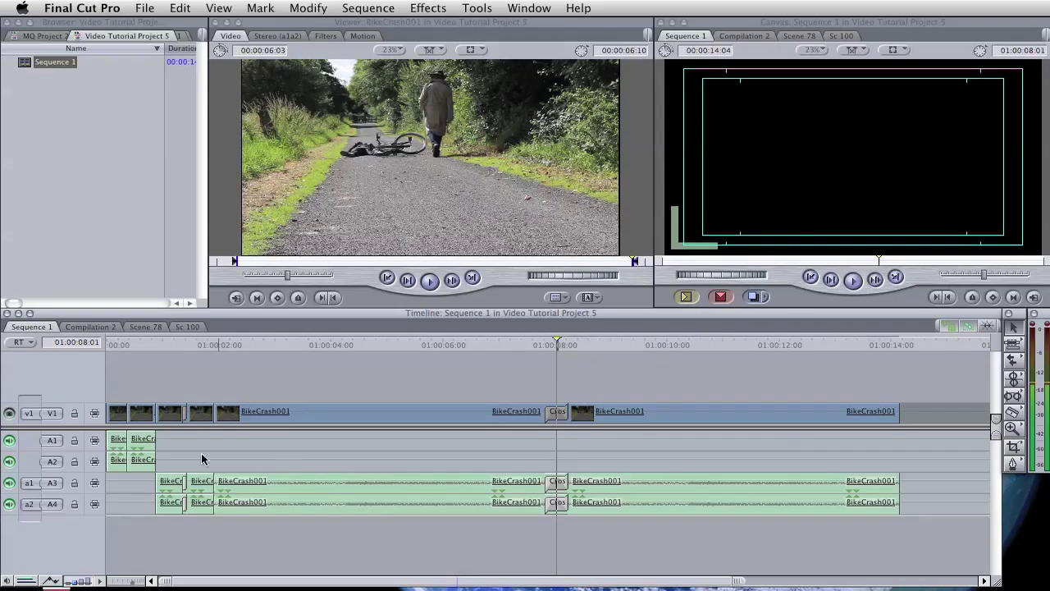
click(9, 415)
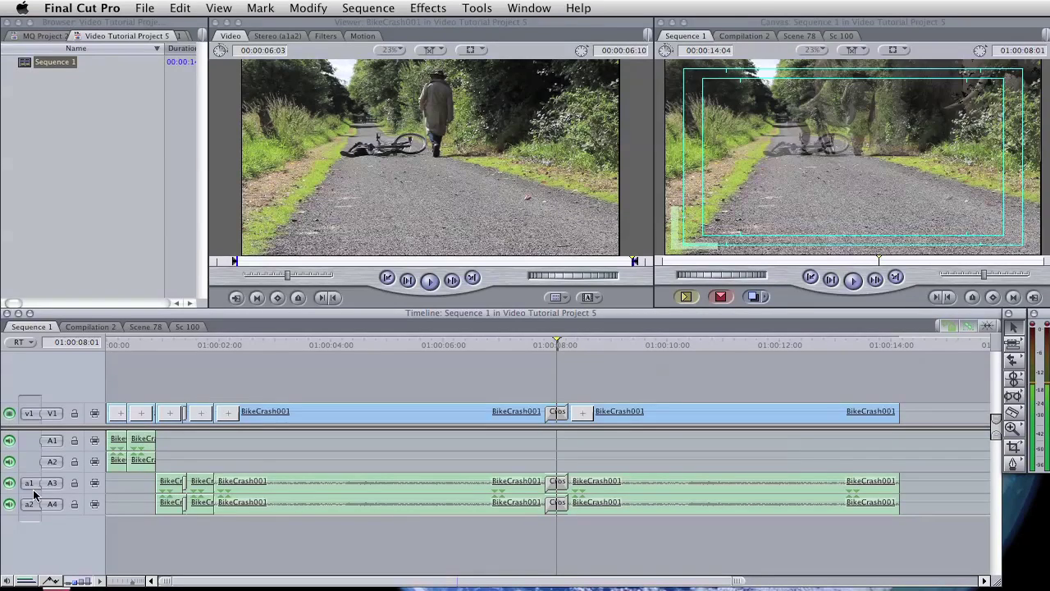
click(9, 483)
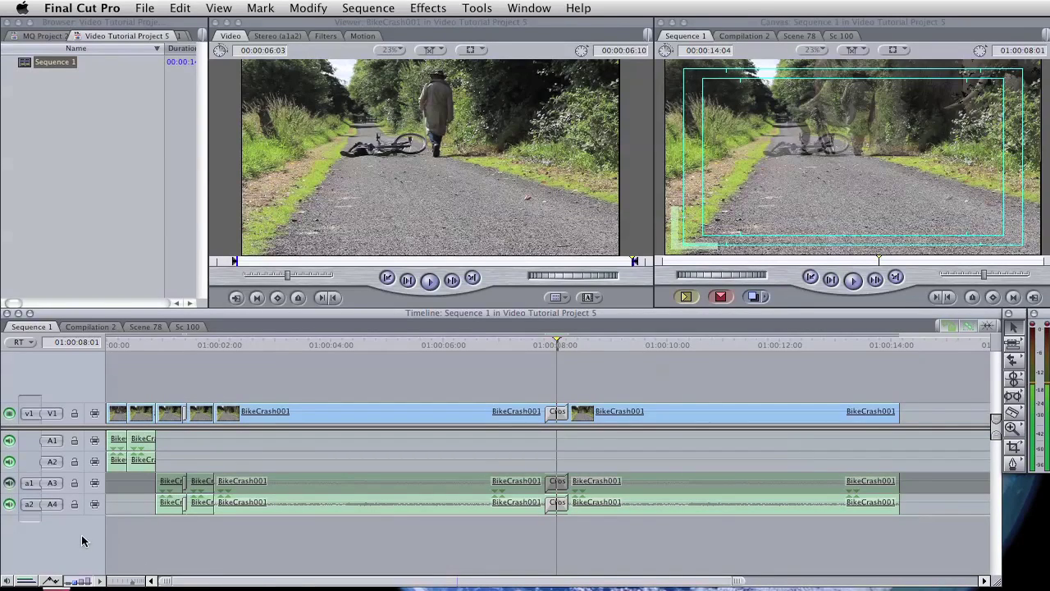
click(9, 504)
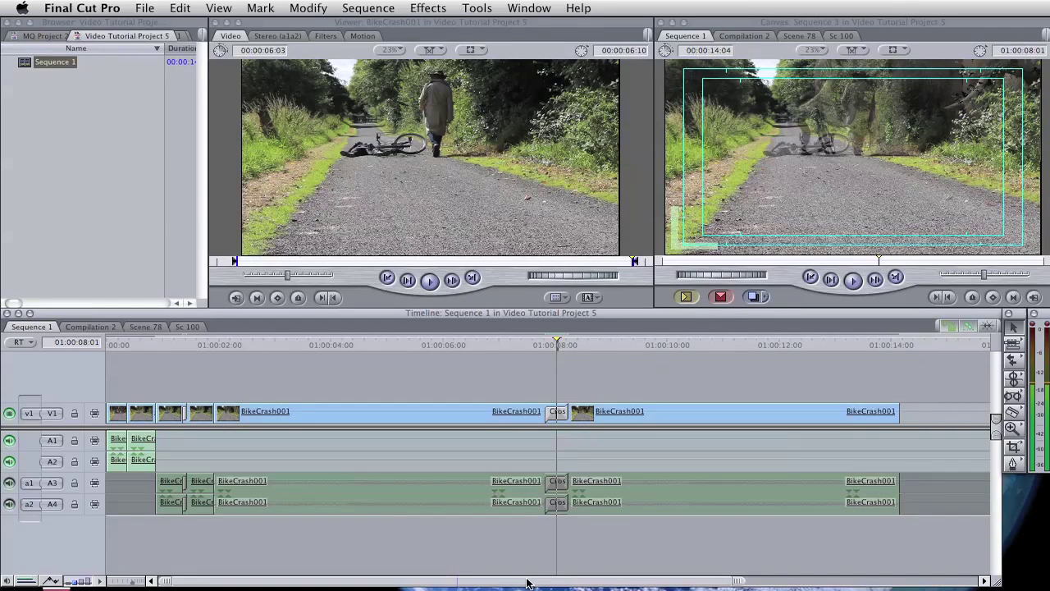
click(103, 348)
key(space)
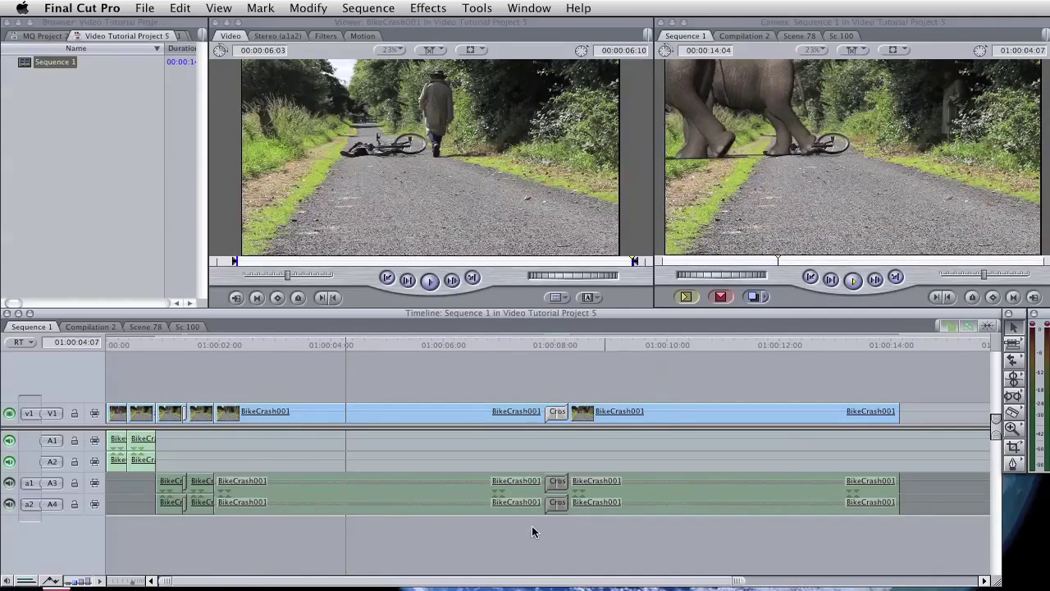
key(space)
click(9, 482)
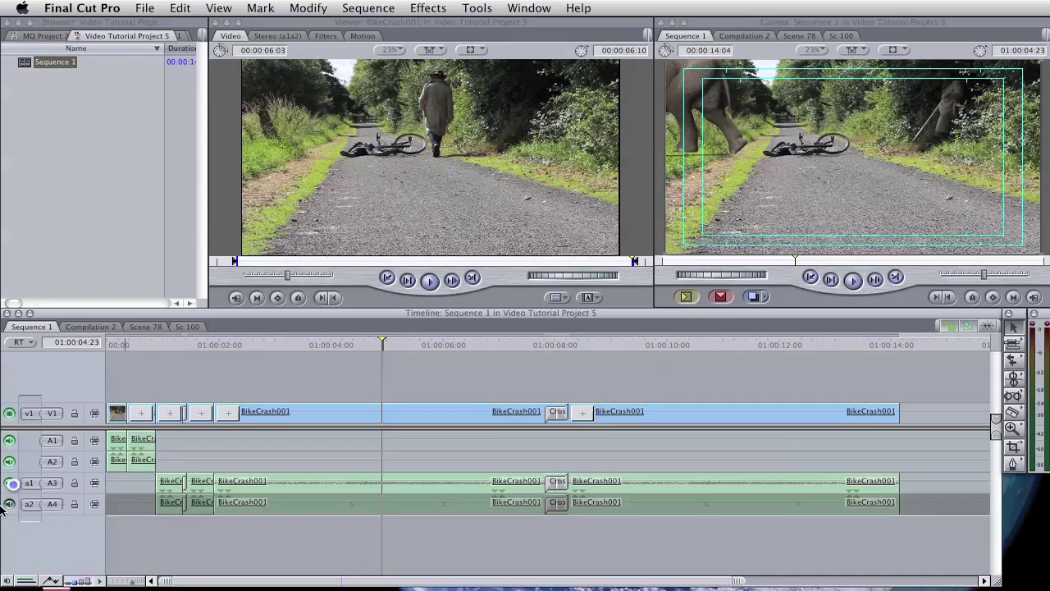
click(9, 503)
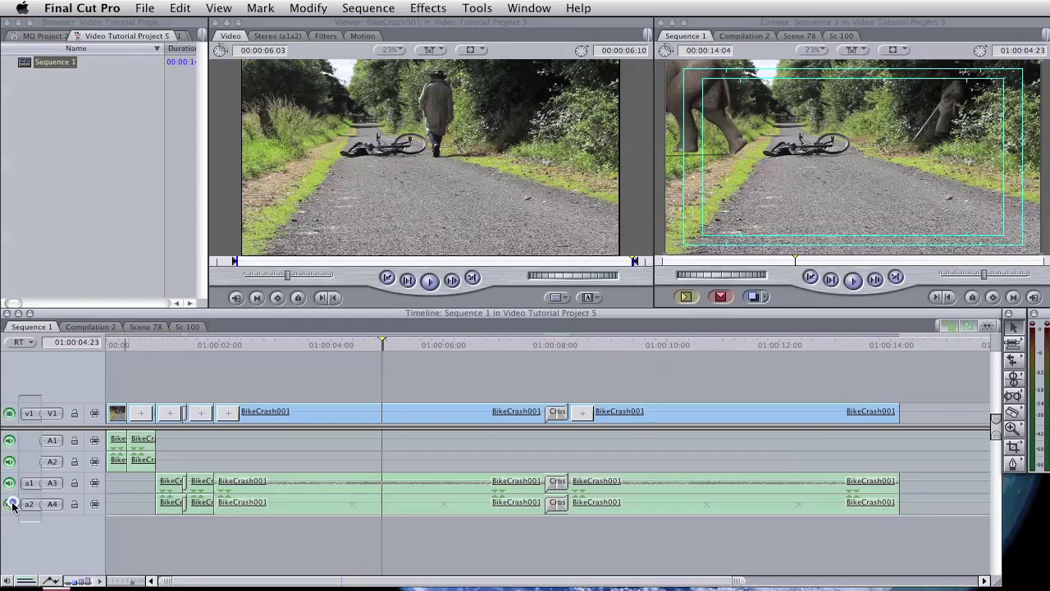
- Lock tracks A3 and A4 and blade the V1 clips at four points
click(75, 483)
click(75, 504)
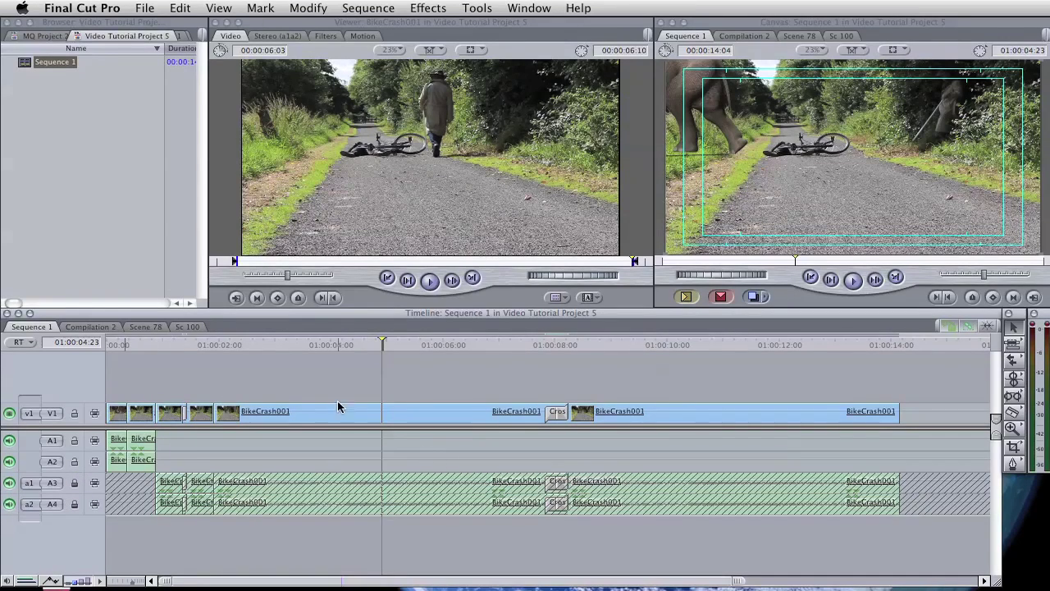
click(1015, 412)
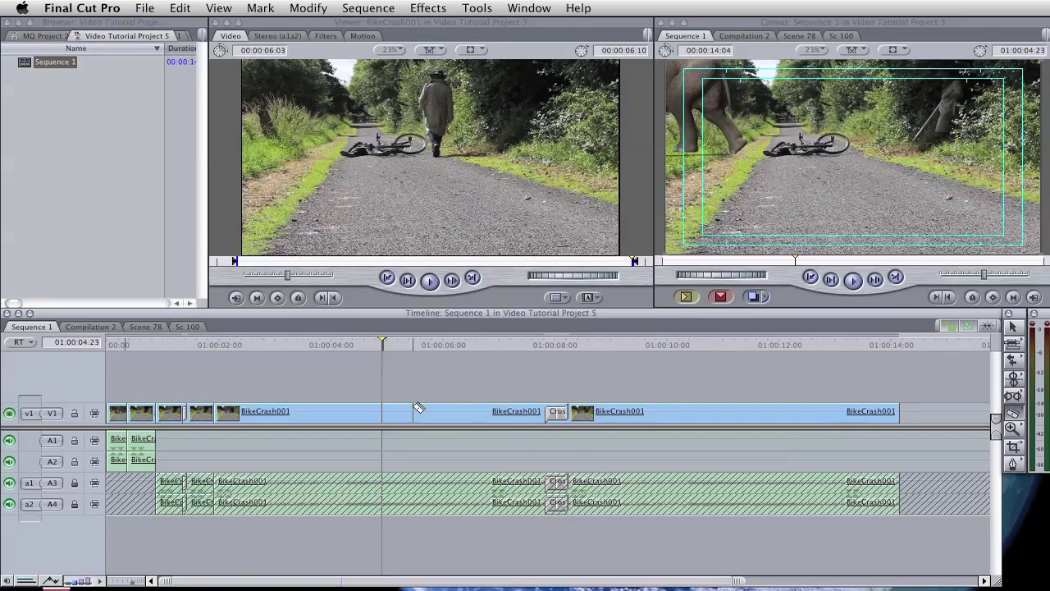
click(389, 414)
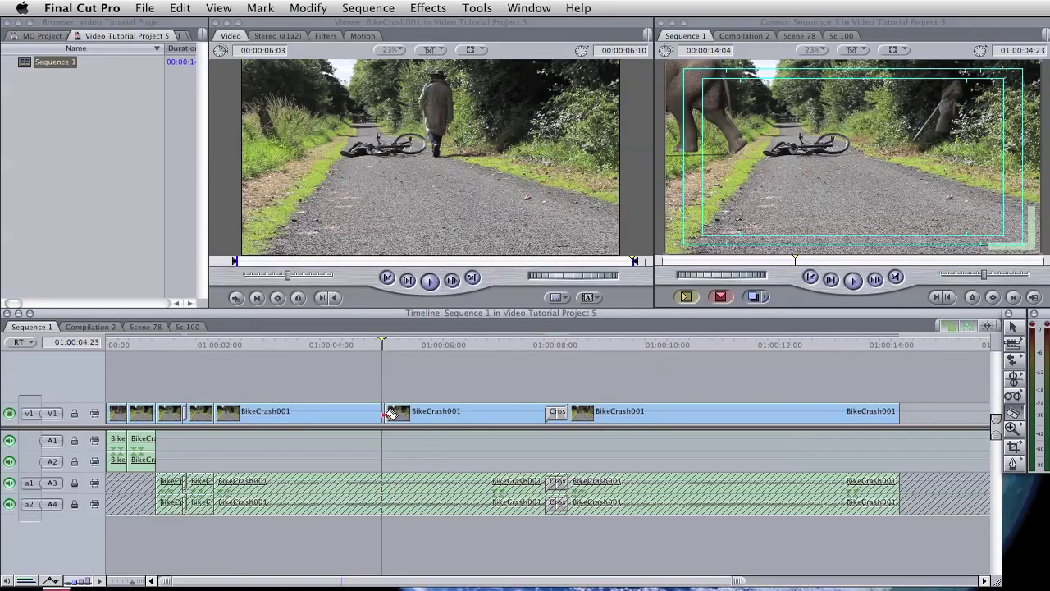
click(490, 413)
click(331, 413)
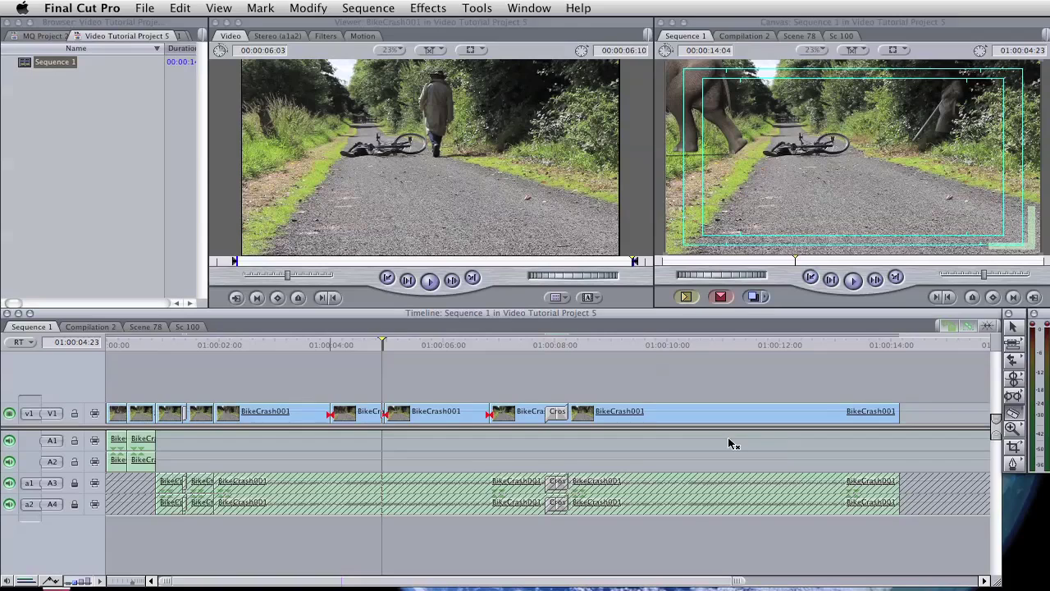
click(737, 412)
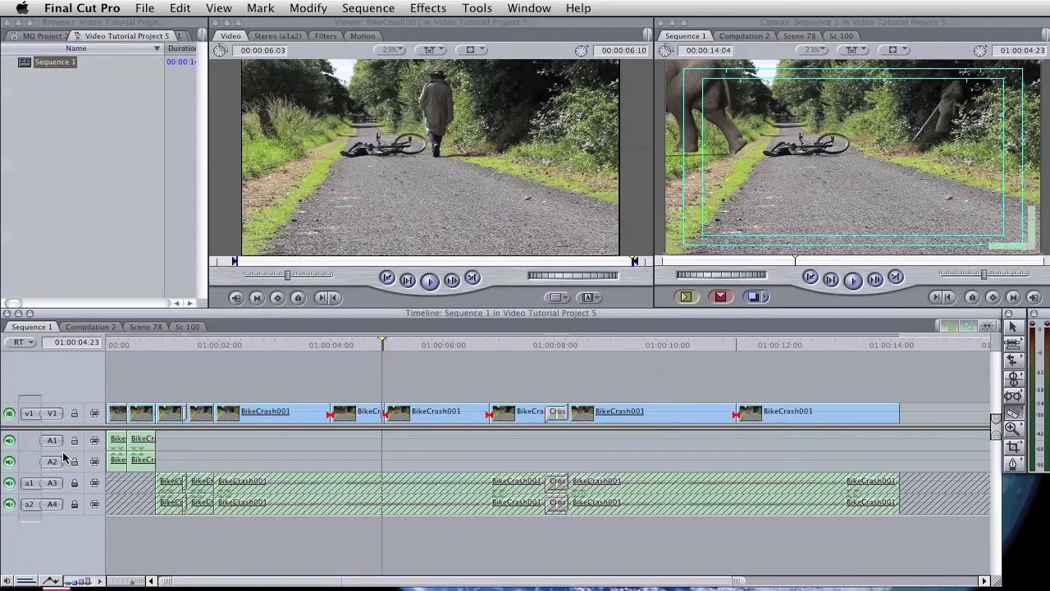
- Return to the Selection tool and unlock tracks A3 and A4
key(a)
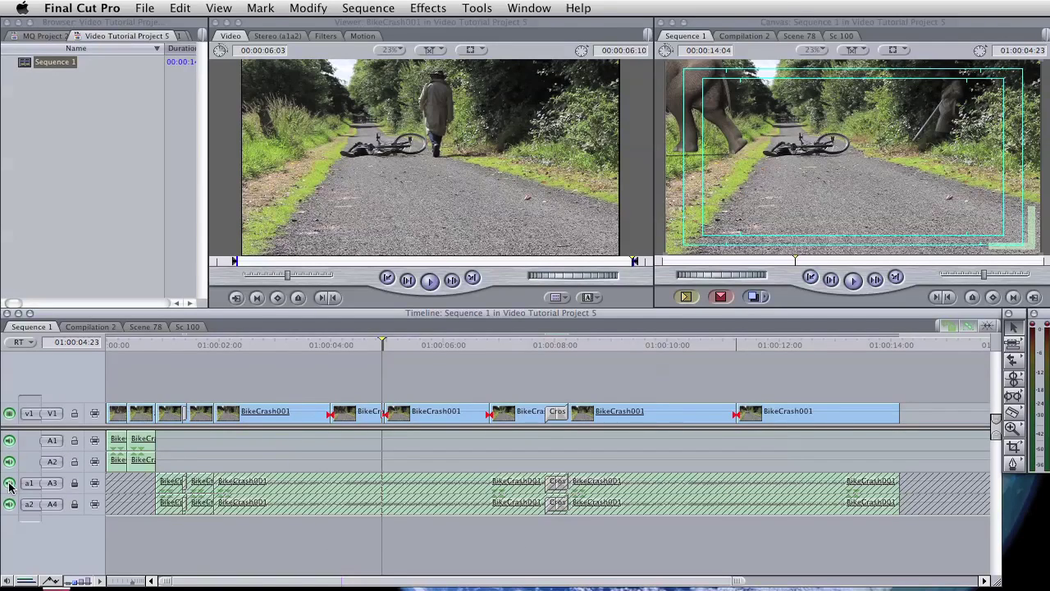
click(74, 483)
click(74, 504)
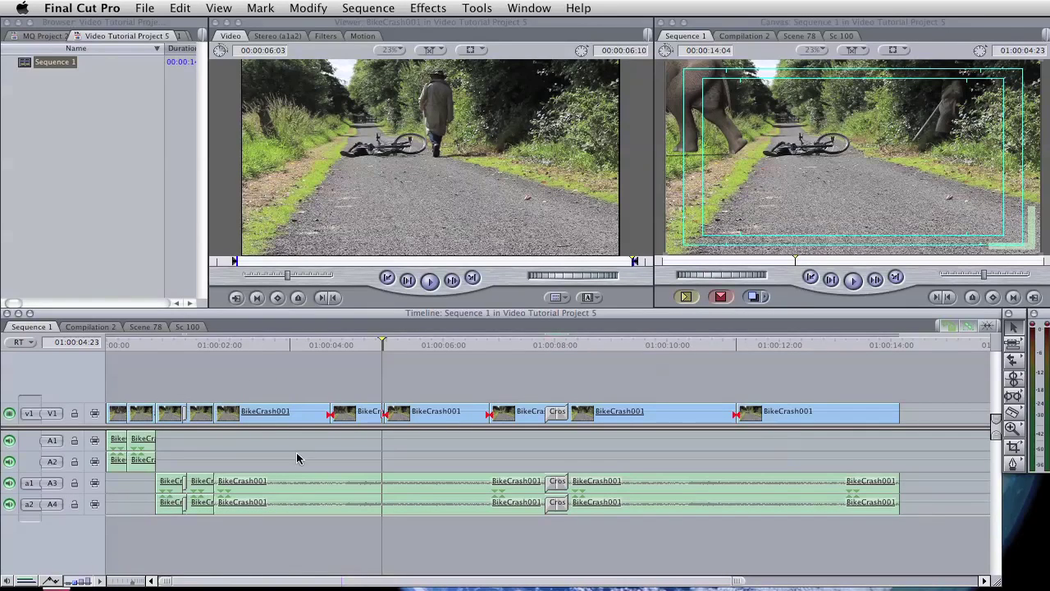
- Enlarge the timeline tracks, park the playhead near 01:00:04:09, and open the V1 clip's Motion settings
drag(367, 344, 89, 343)
click(24, 581)
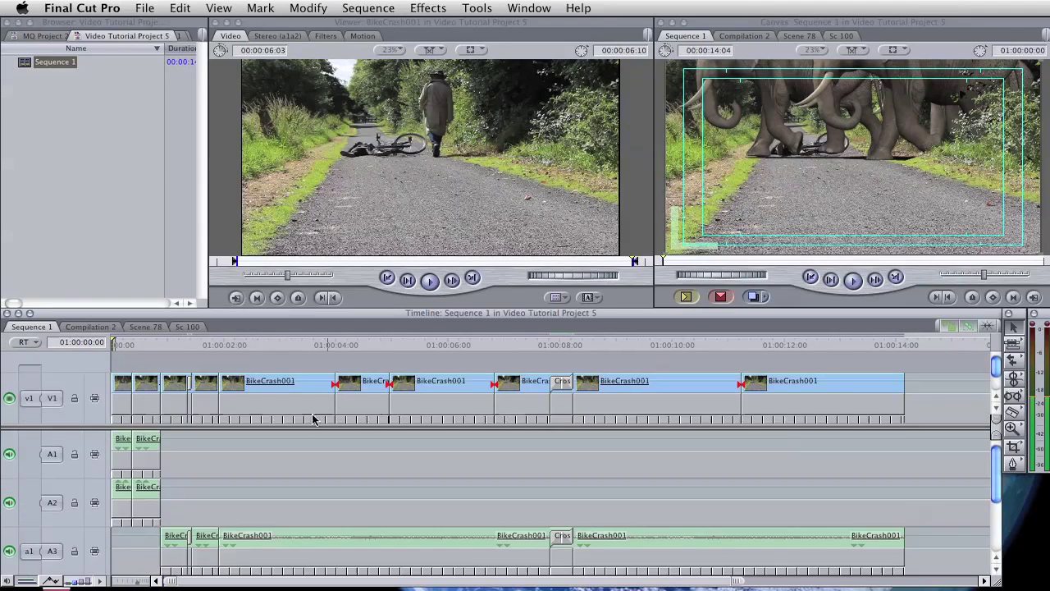
click(353, 345)
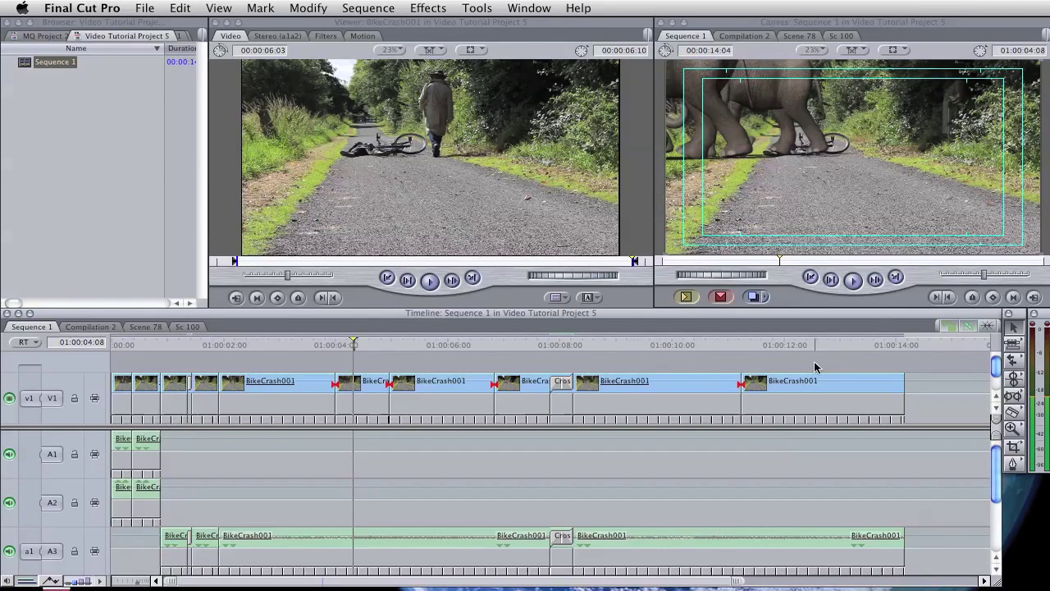
click(999, 302)
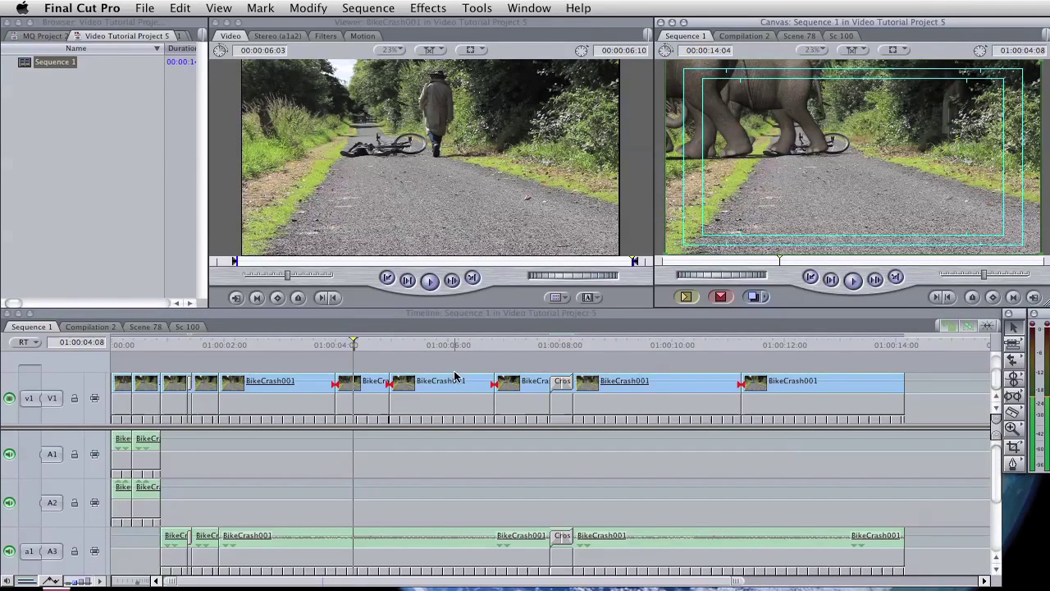
click(355, 345)
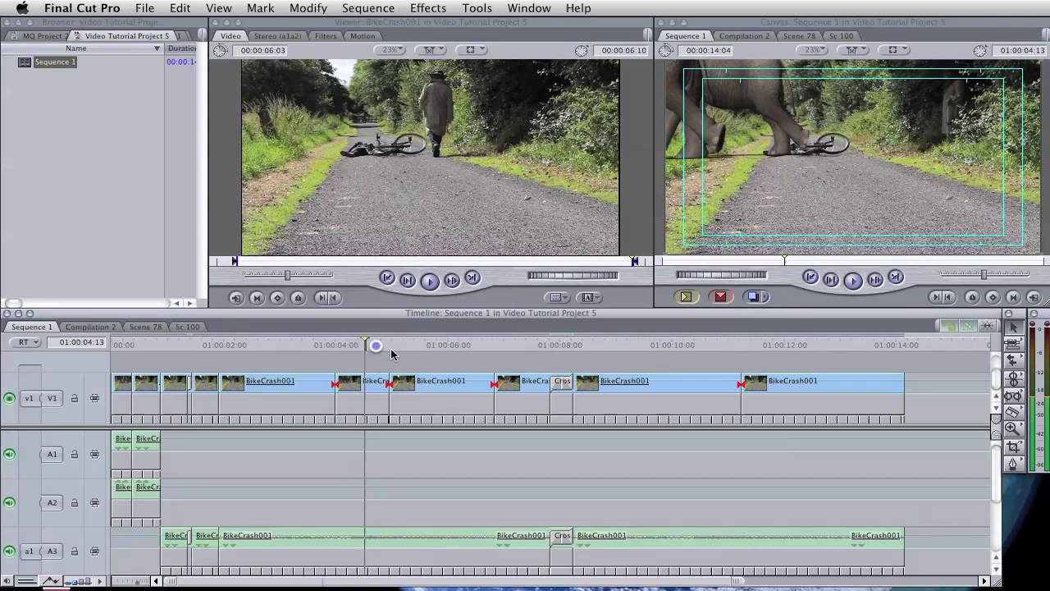
double_click(268, 402)
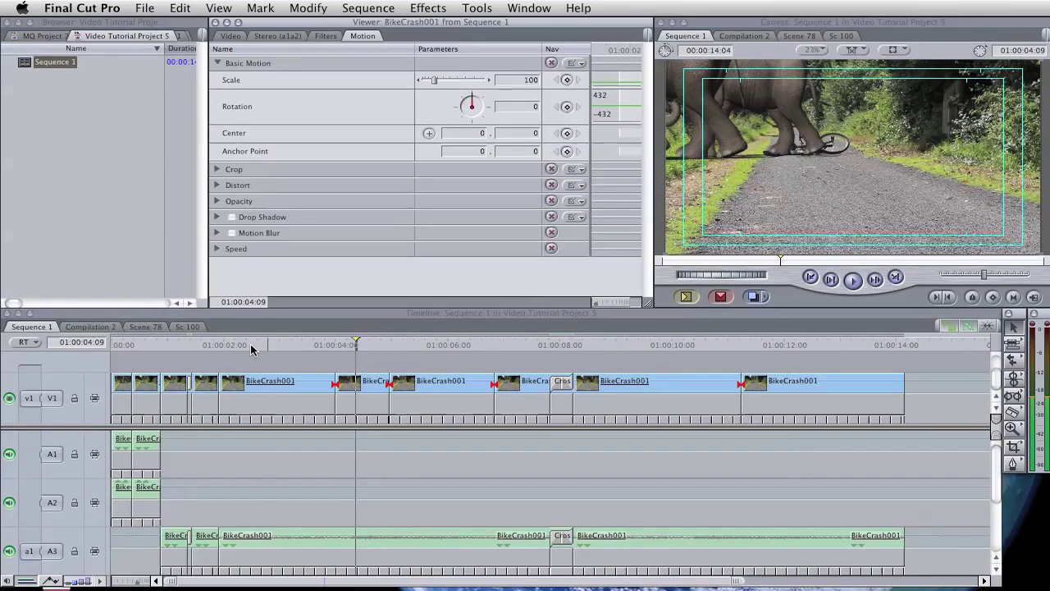
- Keyframe Scale at 01:00:02:13, raise it a few frames later, then lower it at 01:00:03:11
click(252, 346)
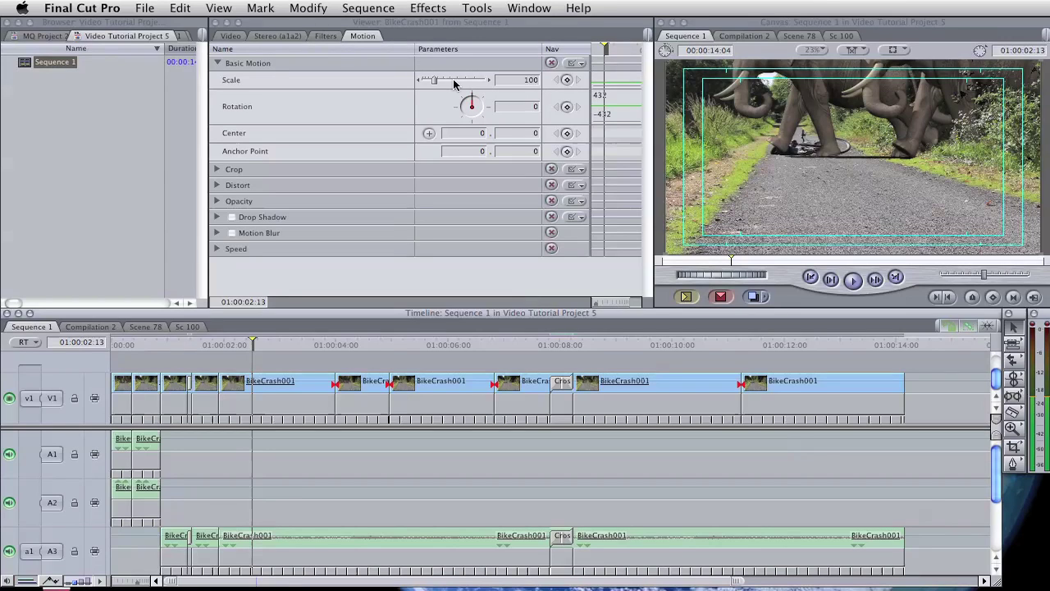
click(567, 80)
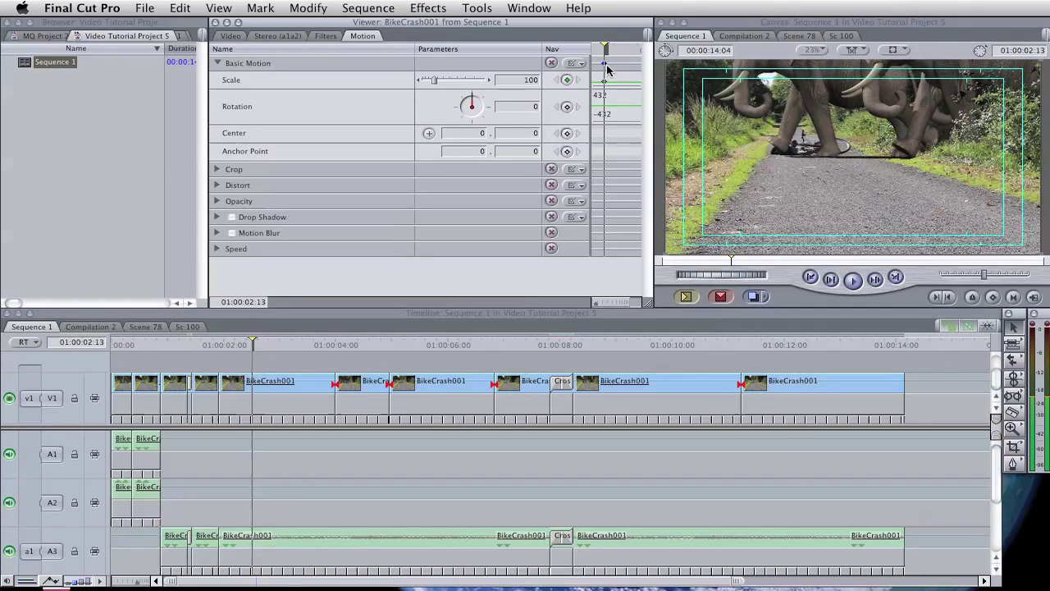
drag(605, 48, 629, 48)
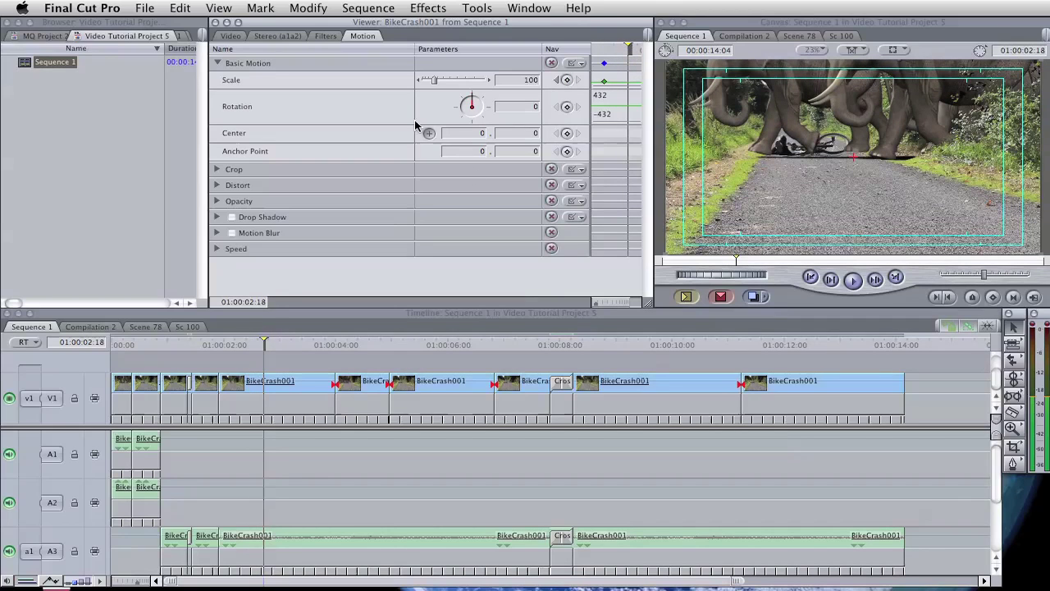
drag(433, 83, 465, 83)
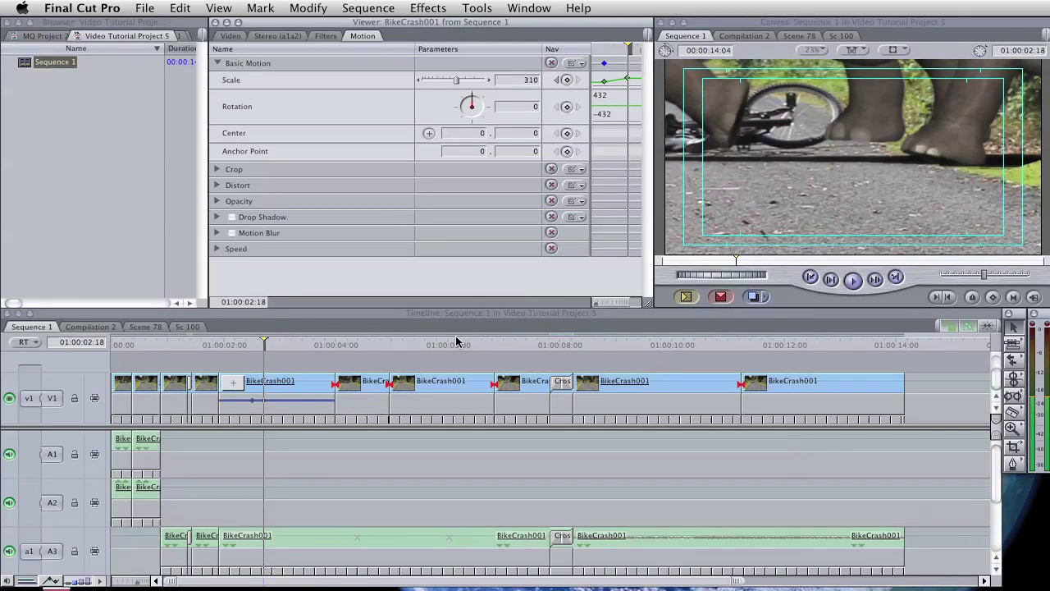
click(304, 345)
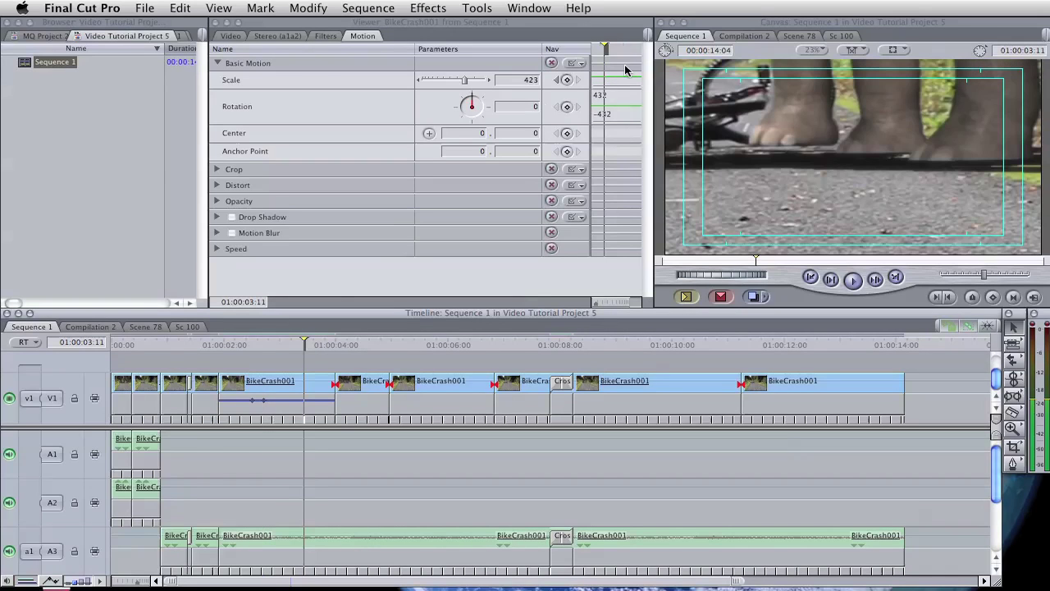
drag(470, 89, 428, 82)
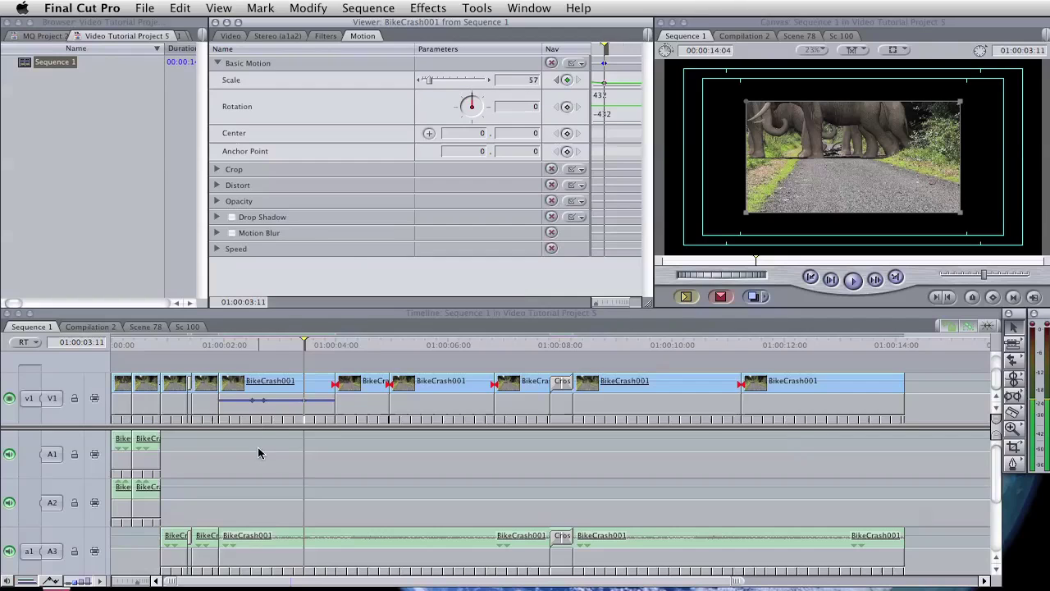
- Move a Scale keyframe later on the timeline clip and scrub to preview the zoom
drag(313, 359, 233, 361)
mouse_move(264, 399)
mouse_down()
mouse_move(291, 401)
mouse_move(277, 401)
mouse_up()
drag(288, 347, 243, 346)
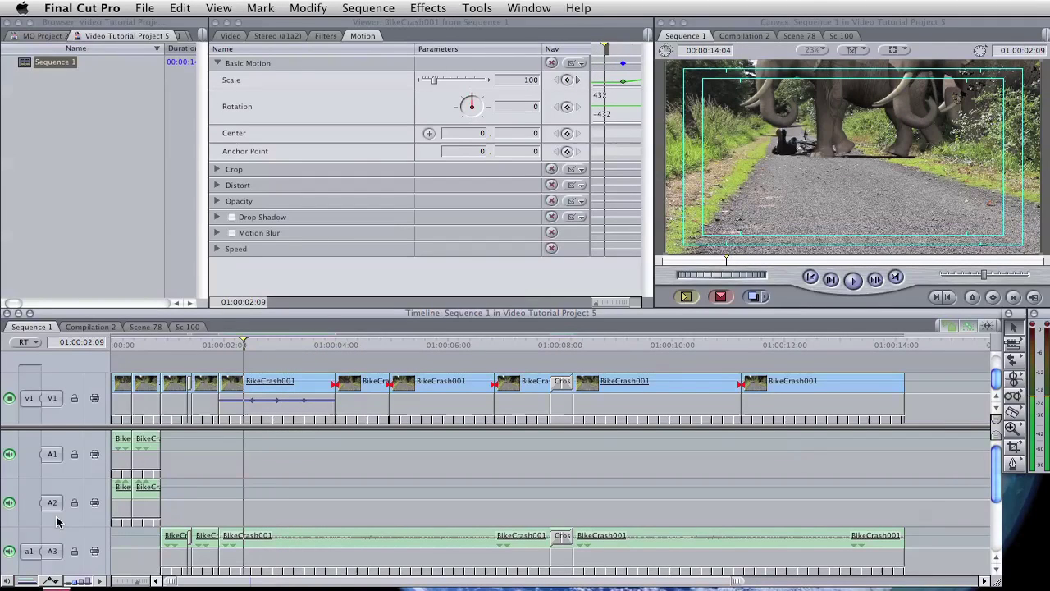
- Shrink the timeline tracks, show clip keyframe overlays, and select the Pen tool
click(25, 581)
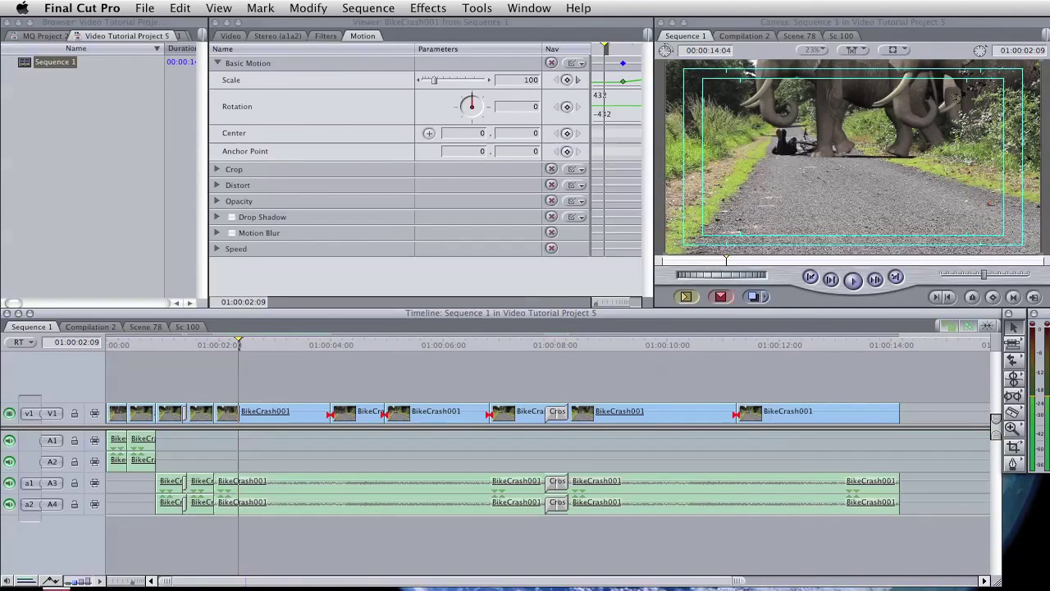
click(51, 581)
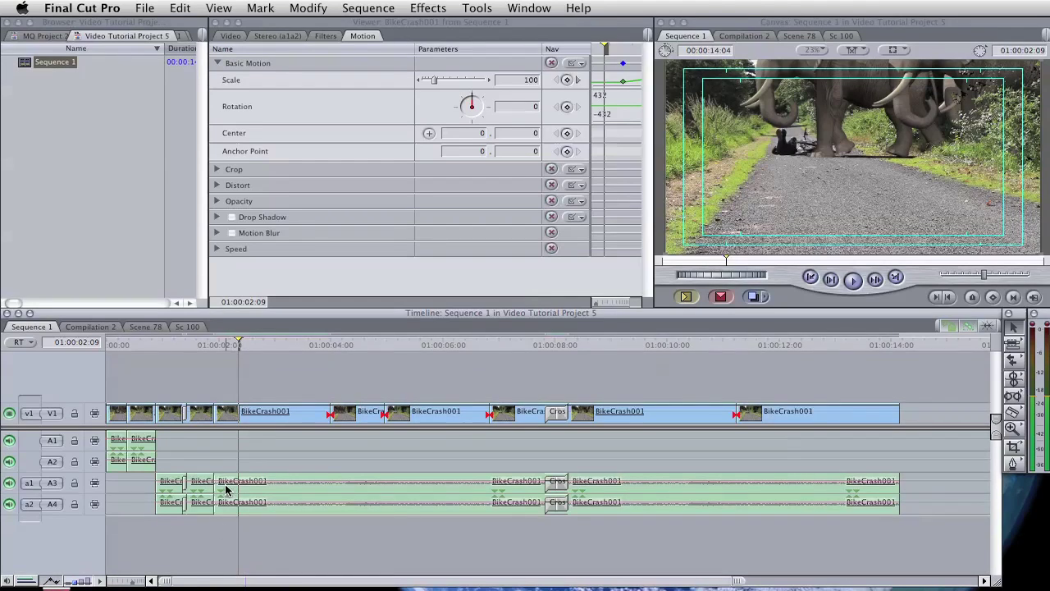
click(1014, 463)
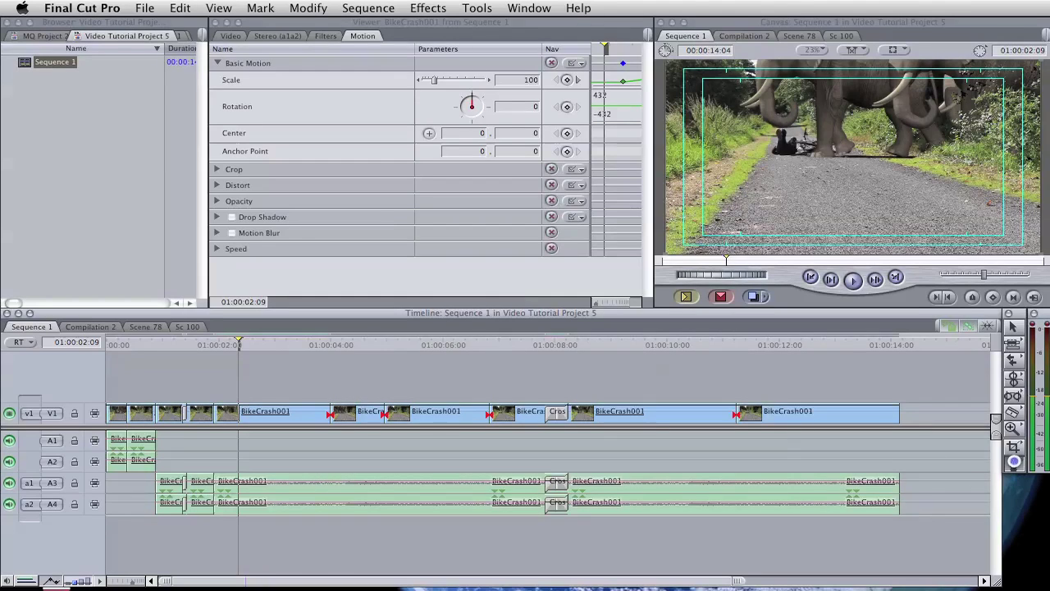
- Add volume keyframes on the A3/A4 audio, pull the level to silence and back, then play it
click(280, 483)
click(328, 483)
drag(281, 483, 372, 481)
click(378, 483)
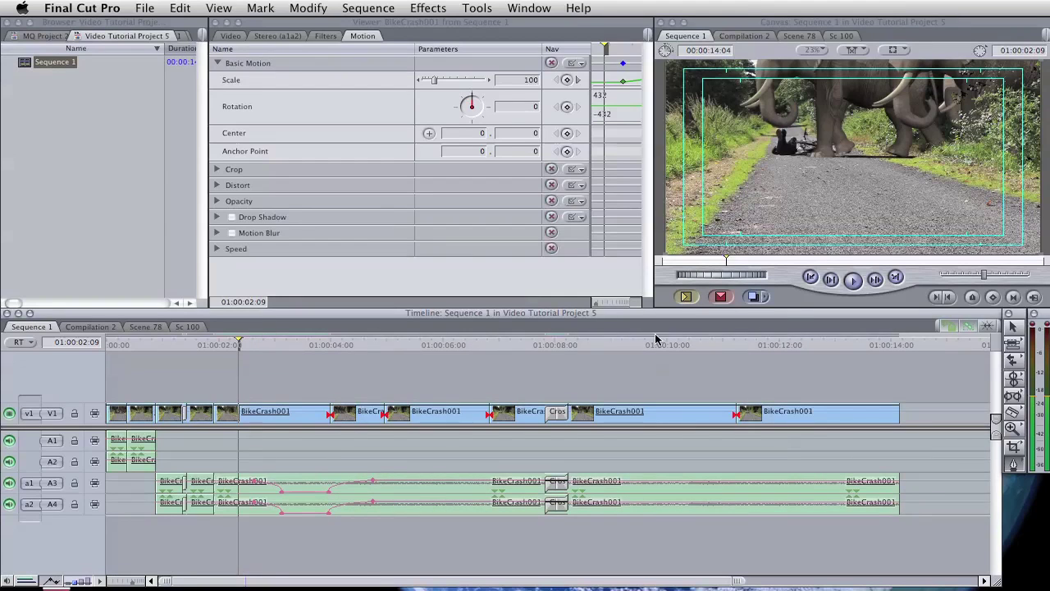
click(853, 281)
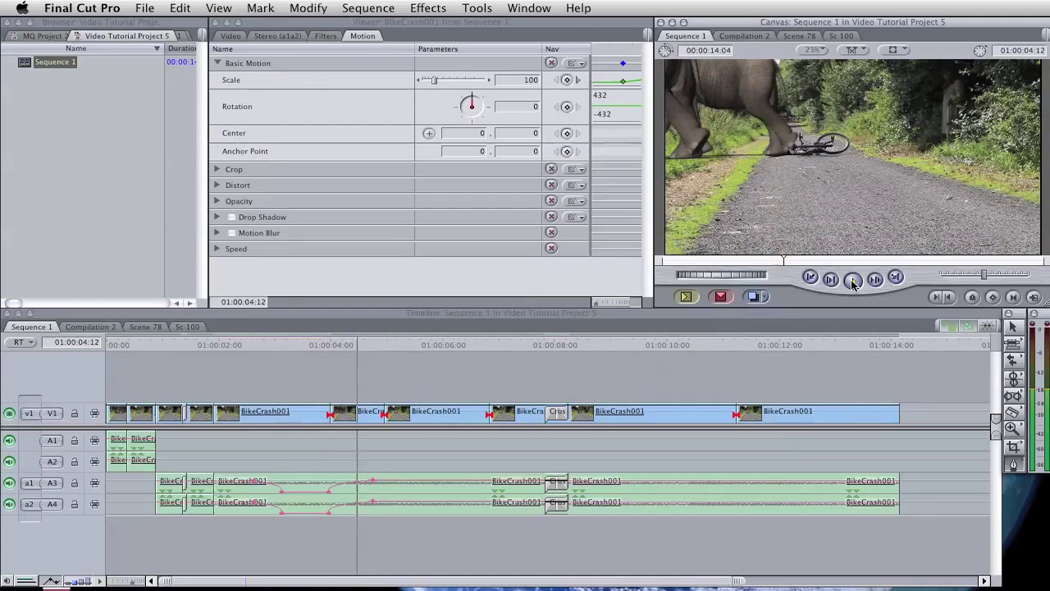
key(space)
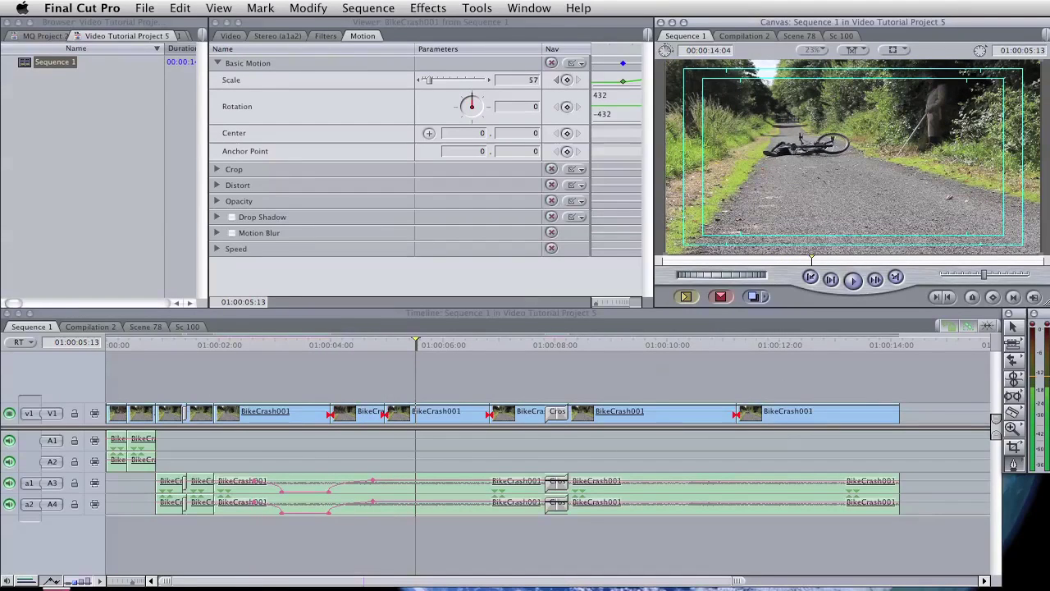
click(70, 581)
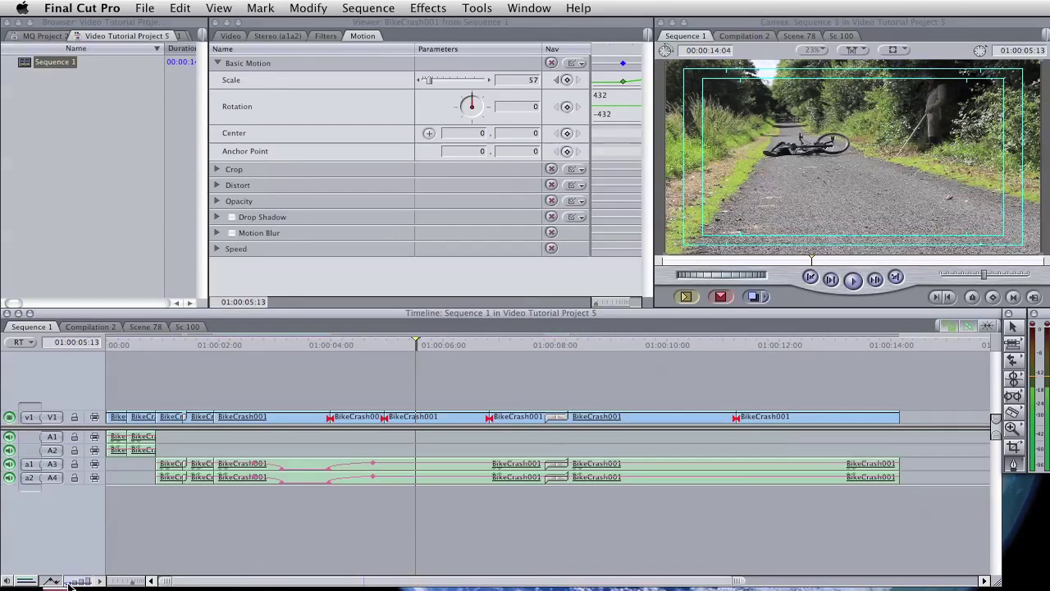
click(83, 582)
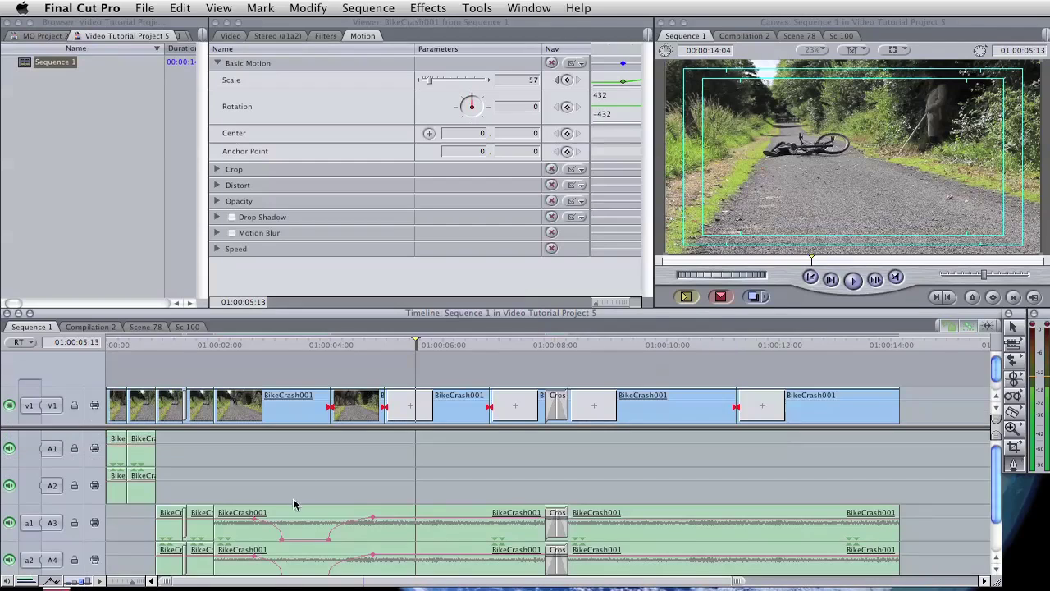
click(89, 581)
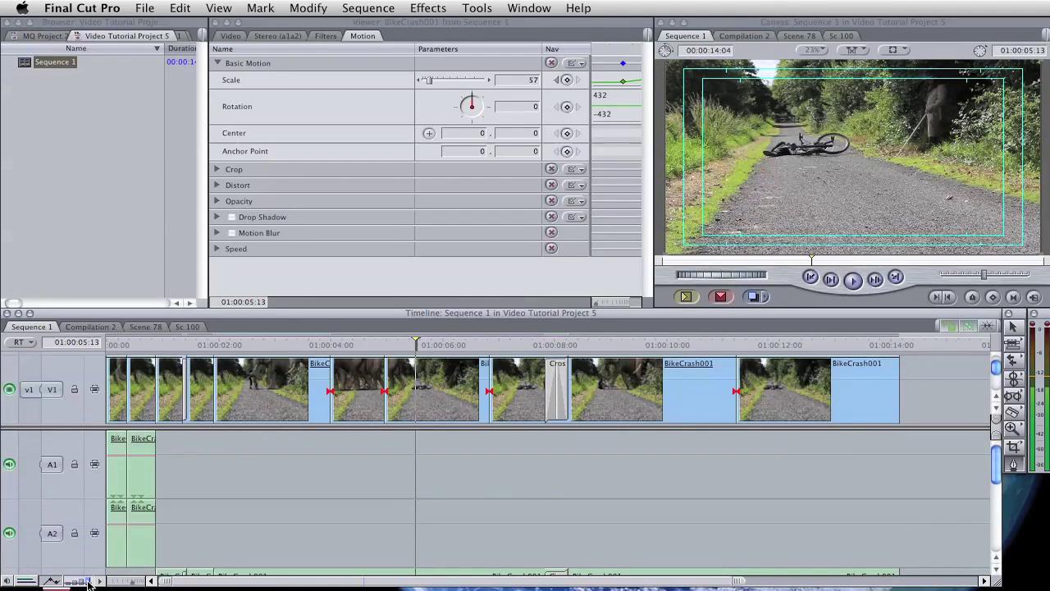
click(69, 582)
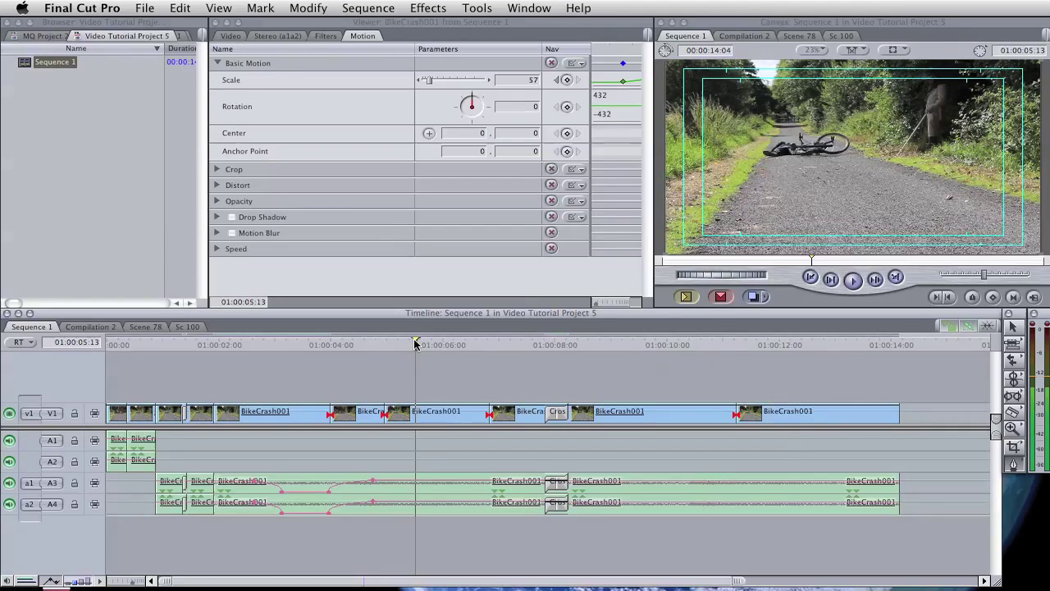
drag(415, 343, 383, 346)
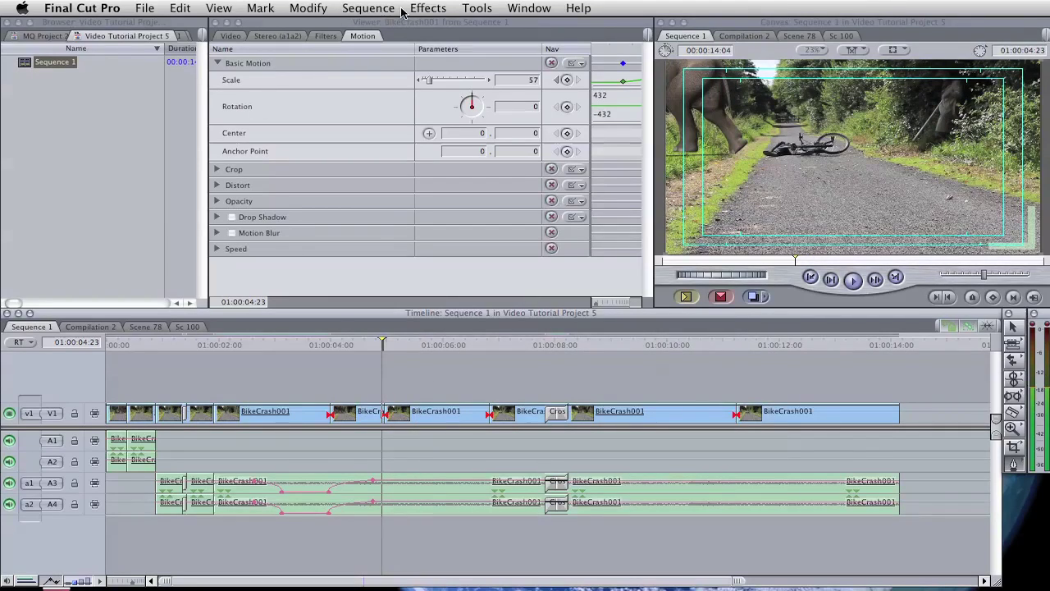
- Set Thumbnail Display to Name in the Sequence Settings' Timeline Options
click(358, 10)
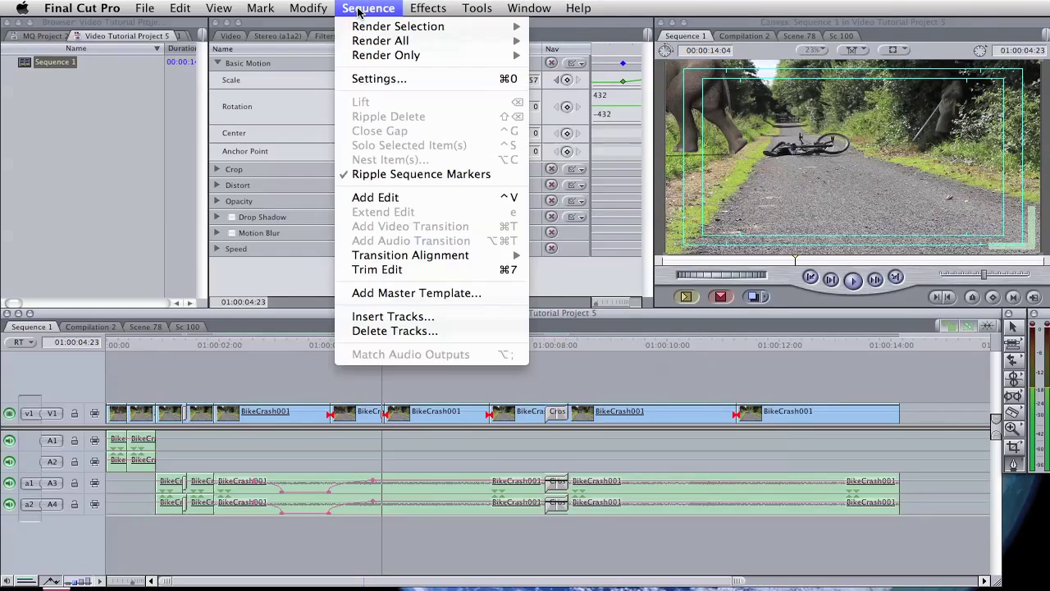
click(392, 79)
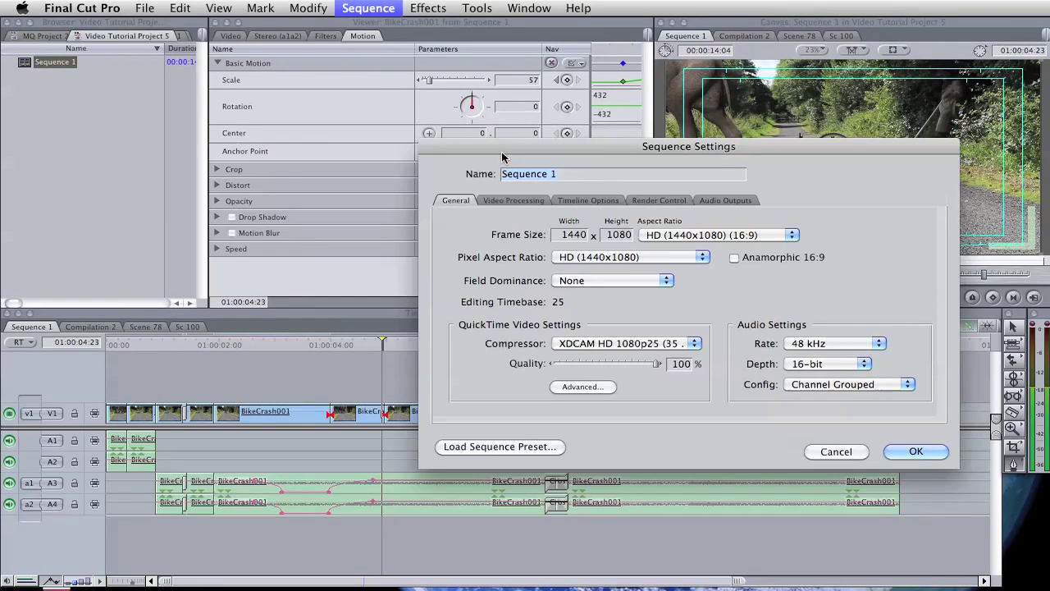
click(599, 201)
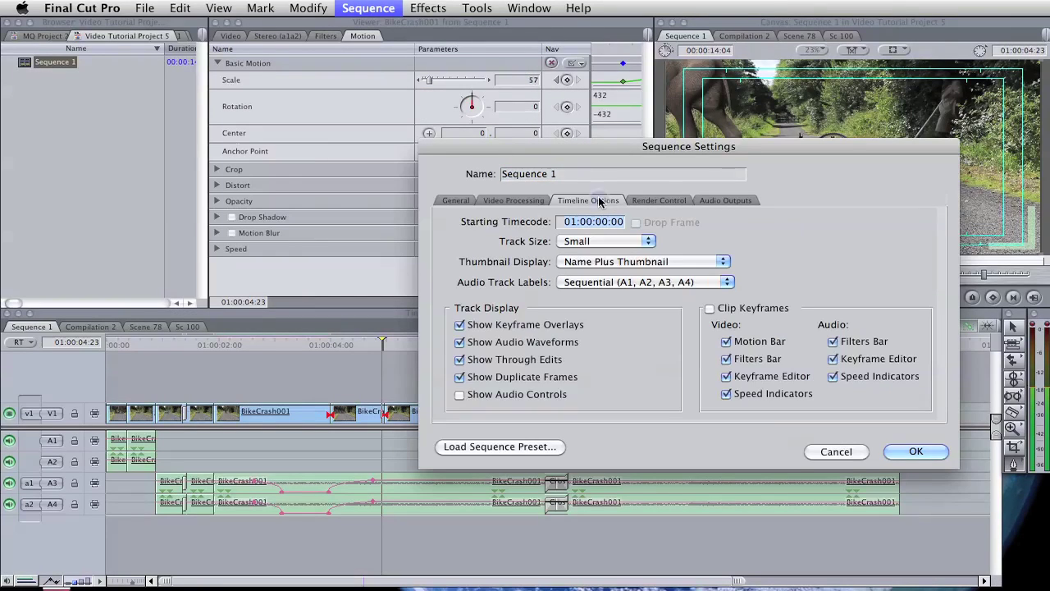
click(600, 263)
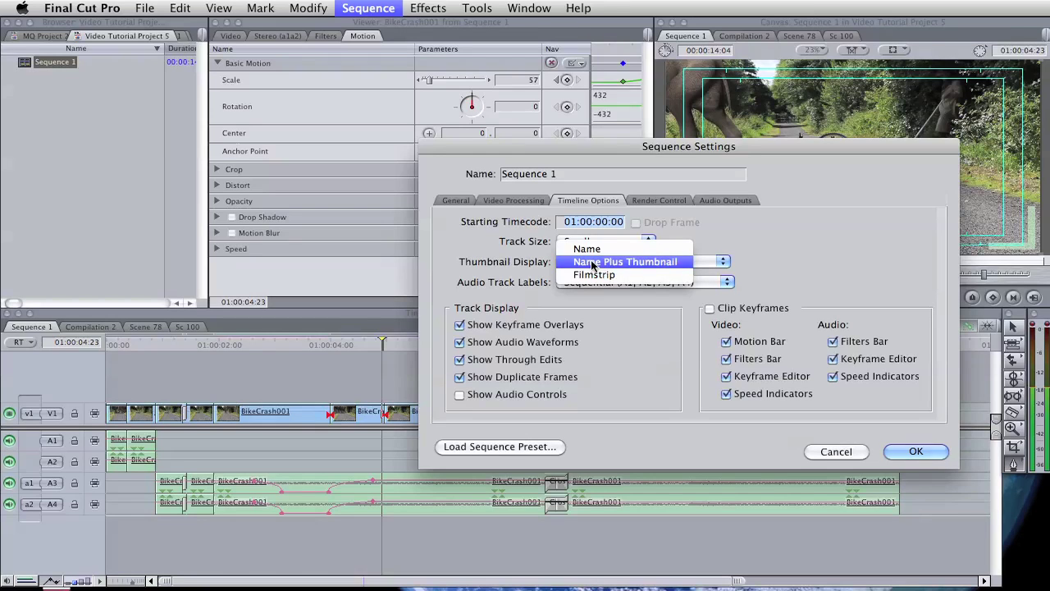
click(589, 249)
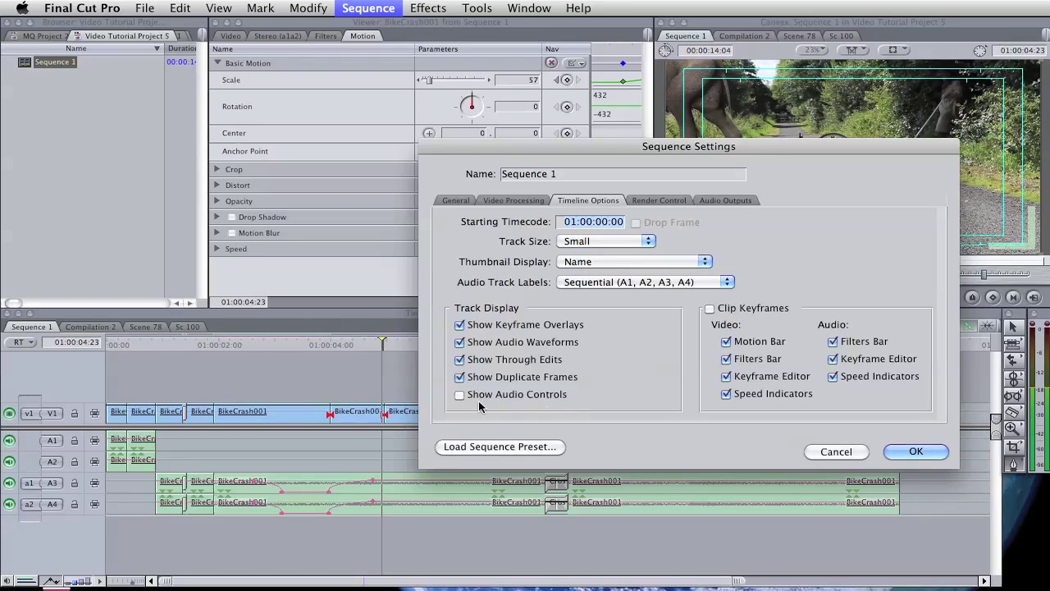
click(924, 453)
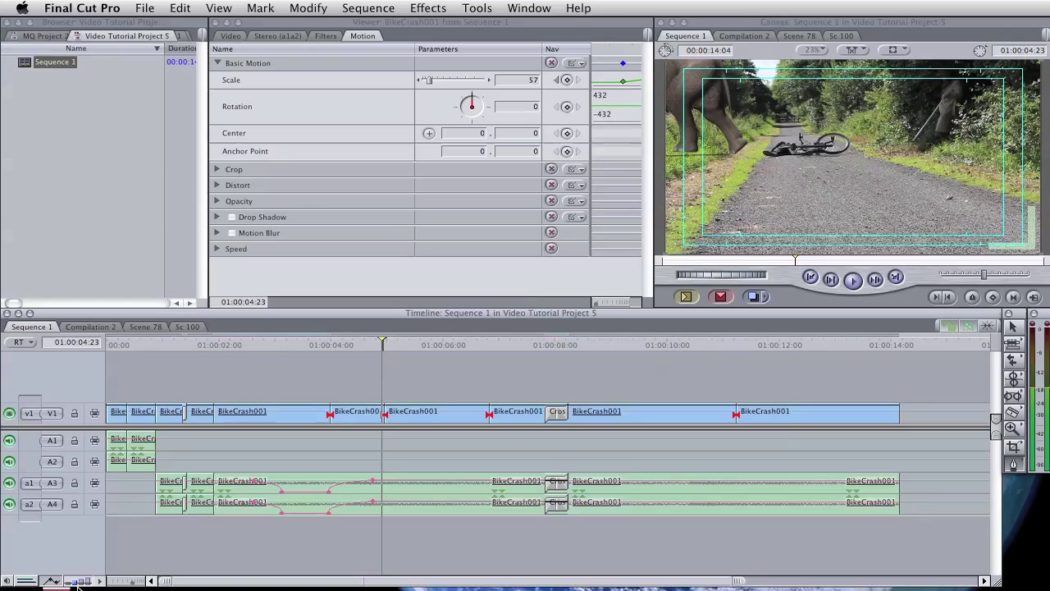
- Resize the timeline tracks, finishing at a large track height
click(82, 581)
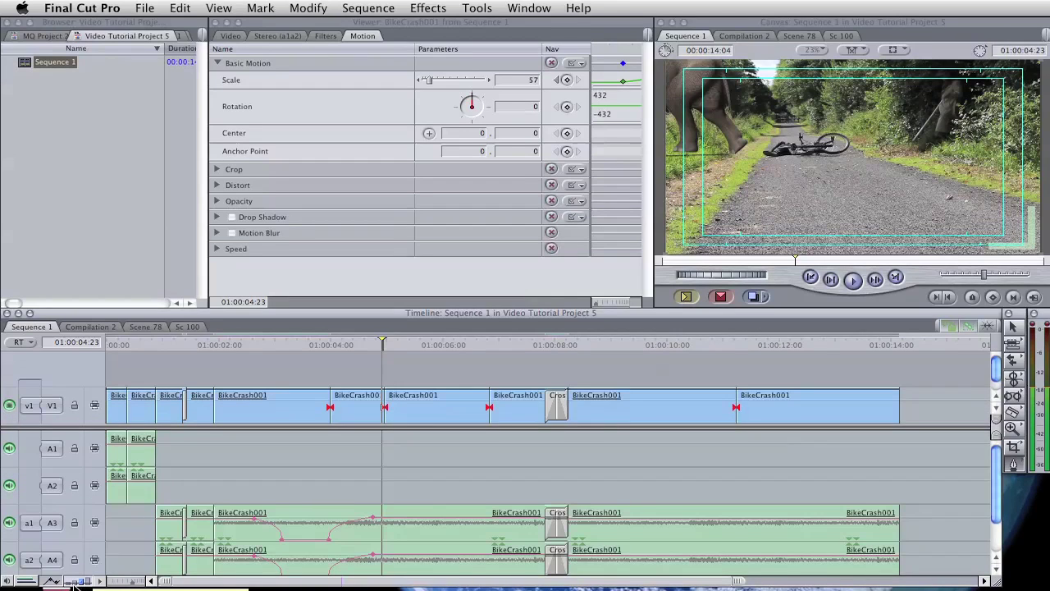
click(72, 582)
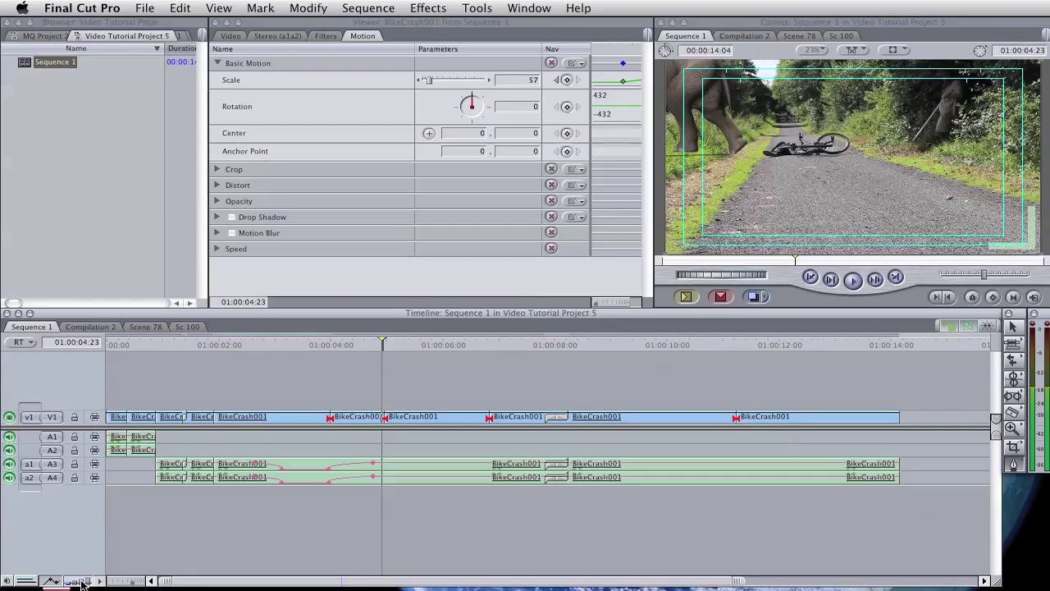
click(82, 582)
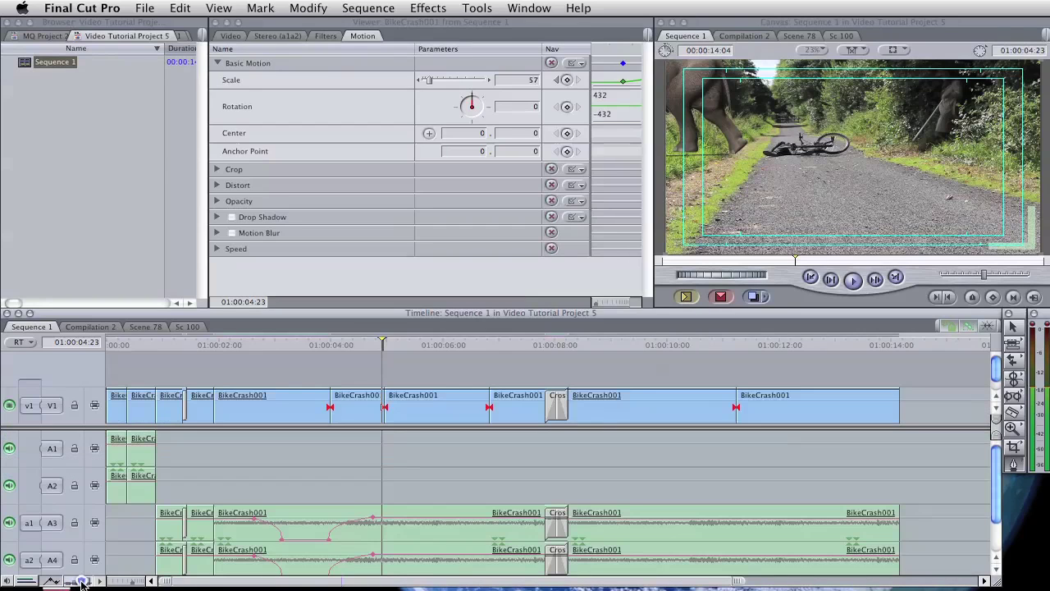
- Switch Thumbnail Display to Name Plus Thumbnail, then to Filmstrip, in Sequence Settings
click(368, 8)
click(403, 80)
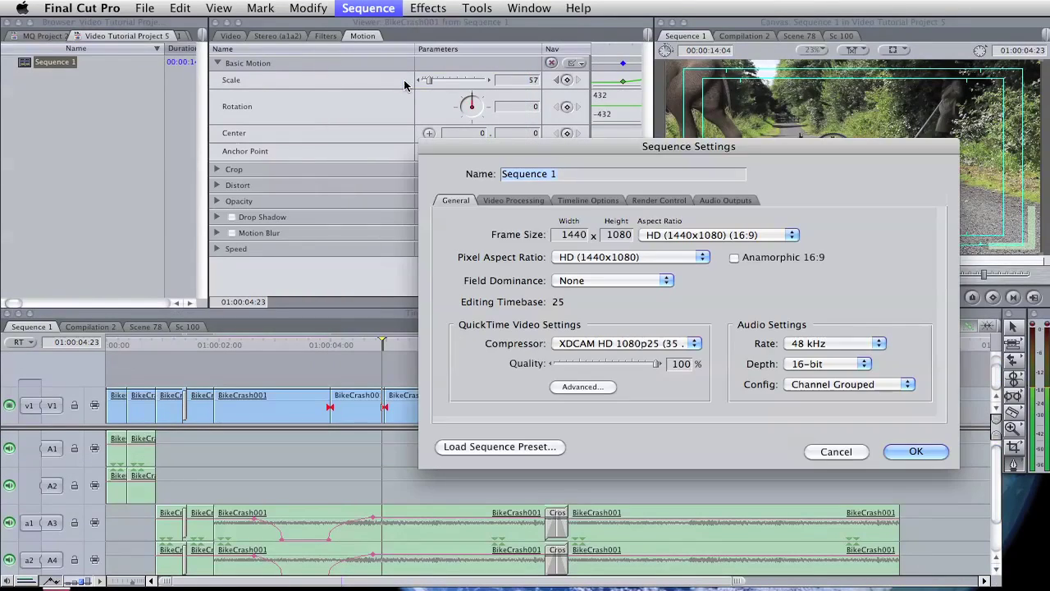
click(601, 203)
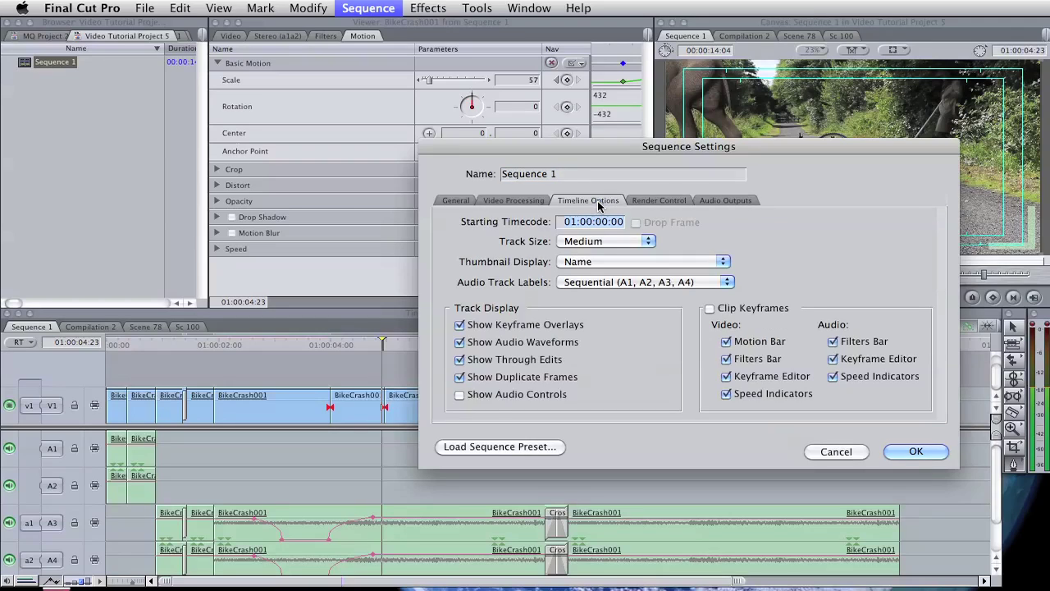
click(594, 264)
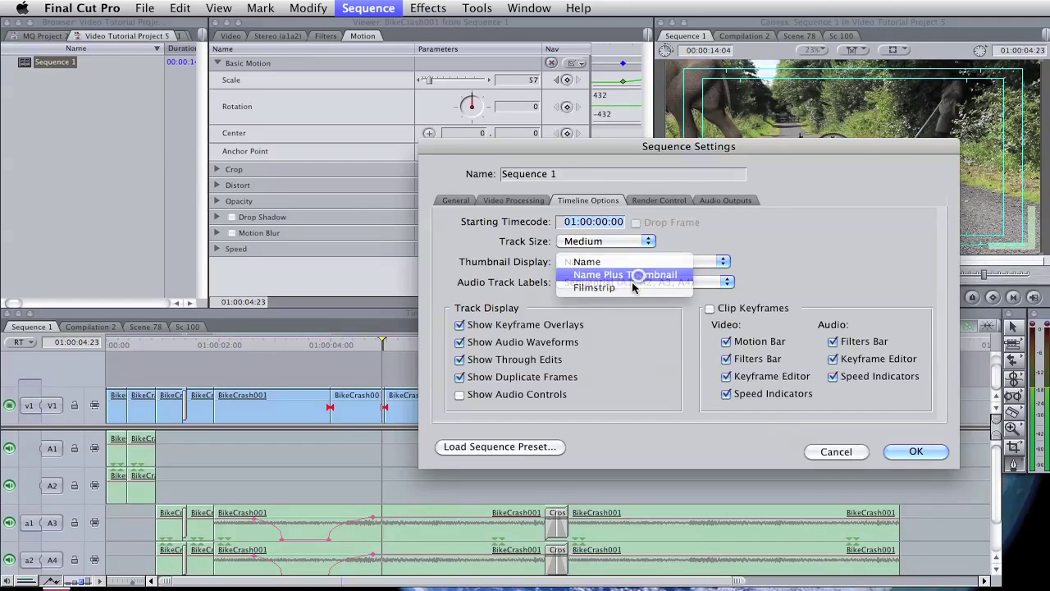
click(632, 279)
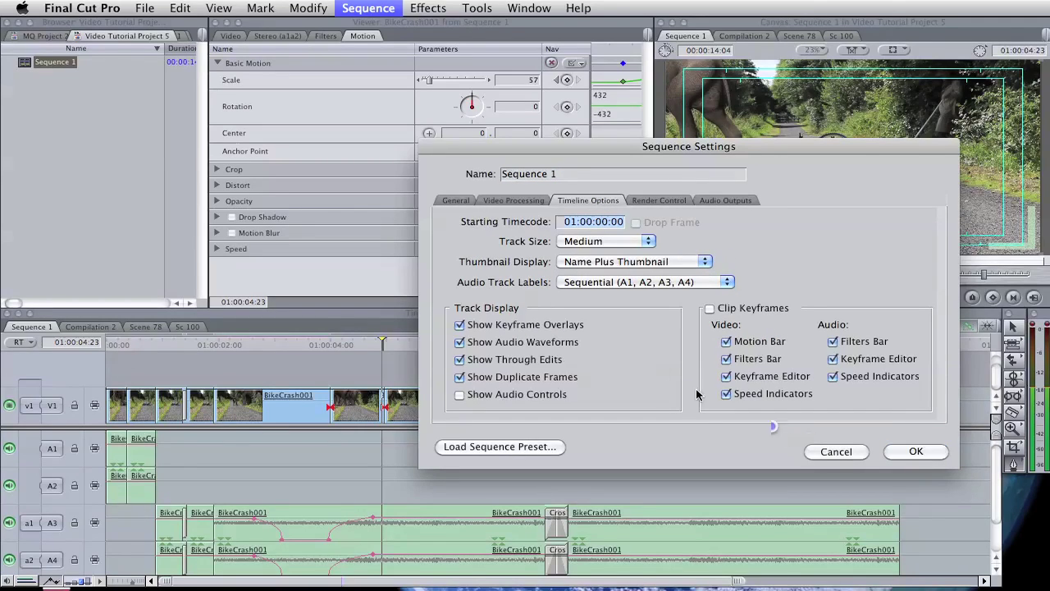
click(623, 261)
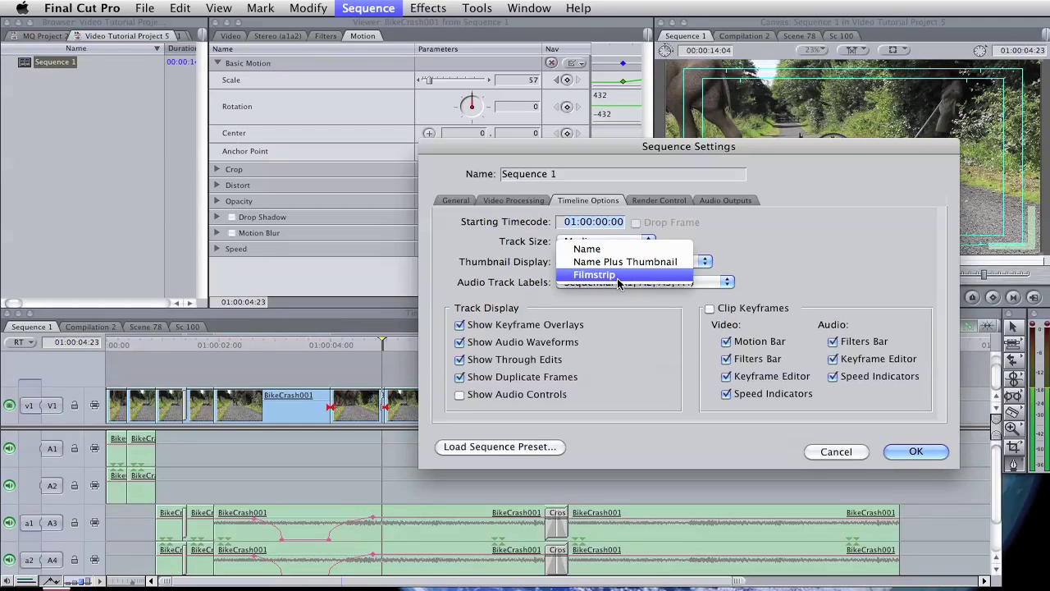
click(623, 278)
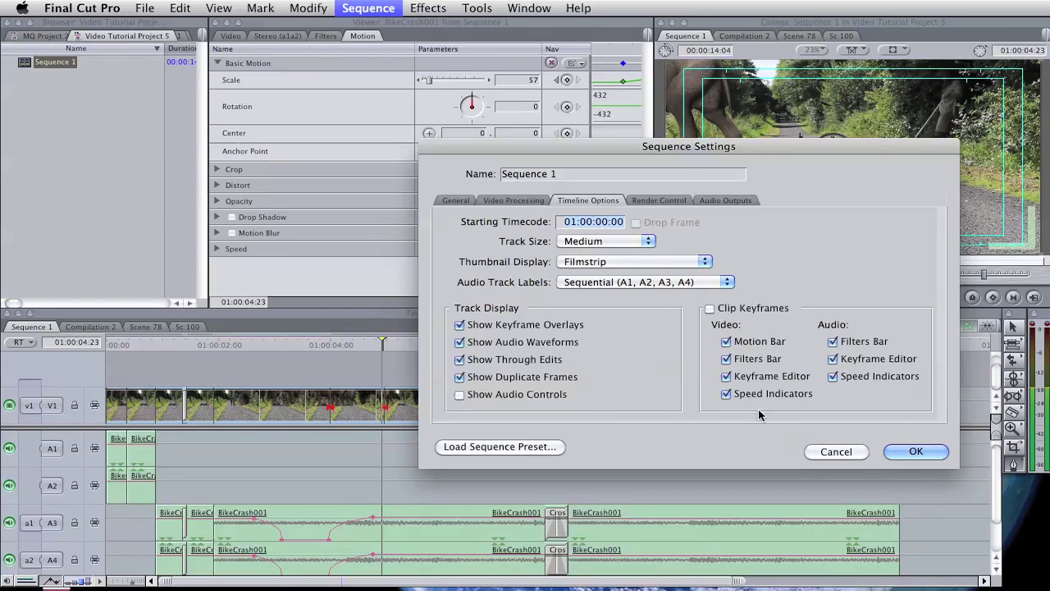
click(916, 451)
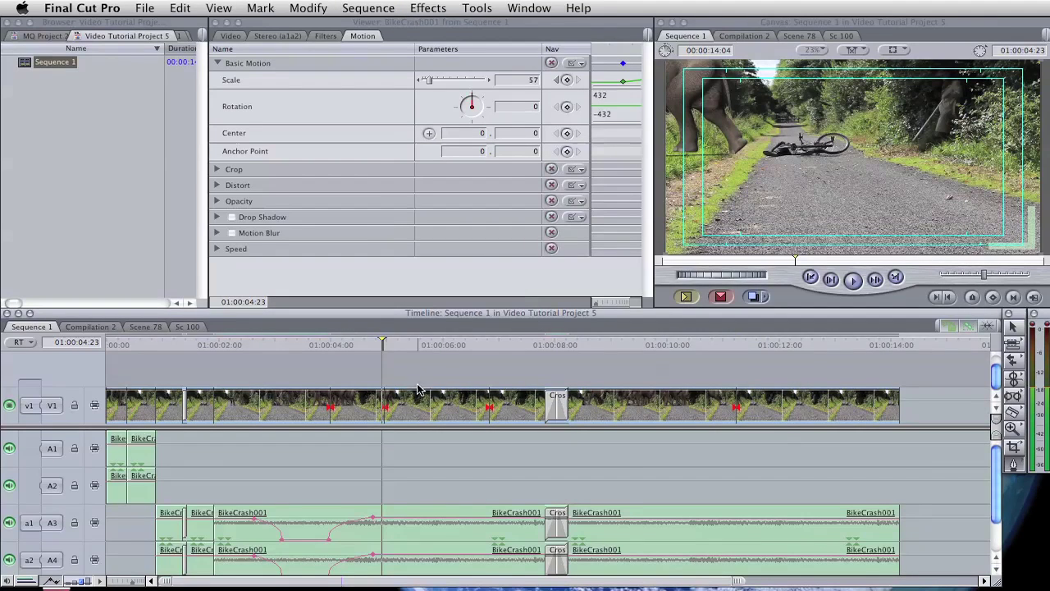
- Scrub the sequence to about 01:00:04:19, then set Thumbnail Display back to Name
drag(397, 344, 487, 345)
click(373, 351)
click(369, 10)
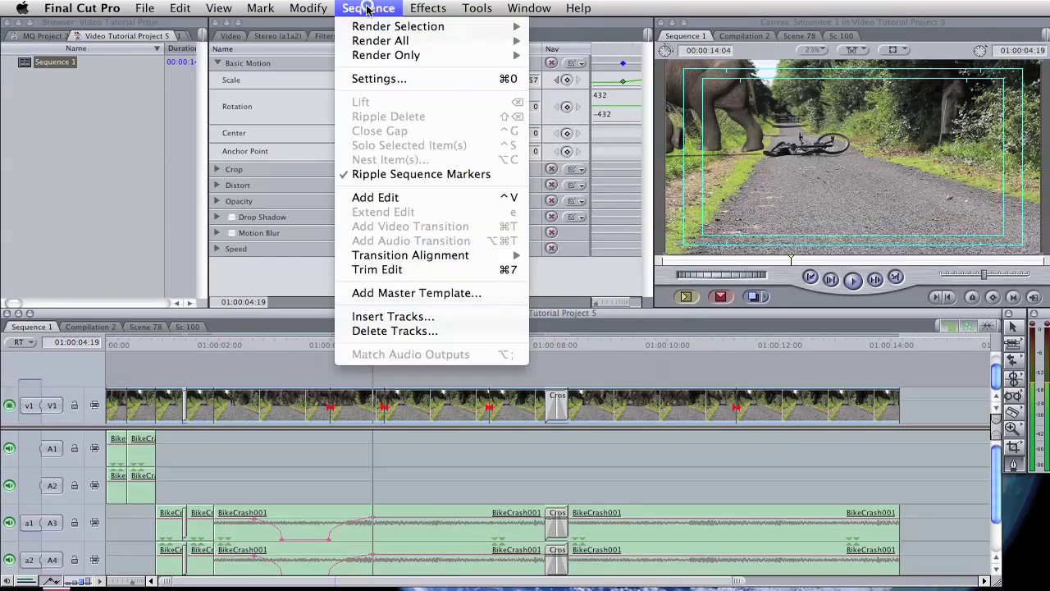
click(386, 76)
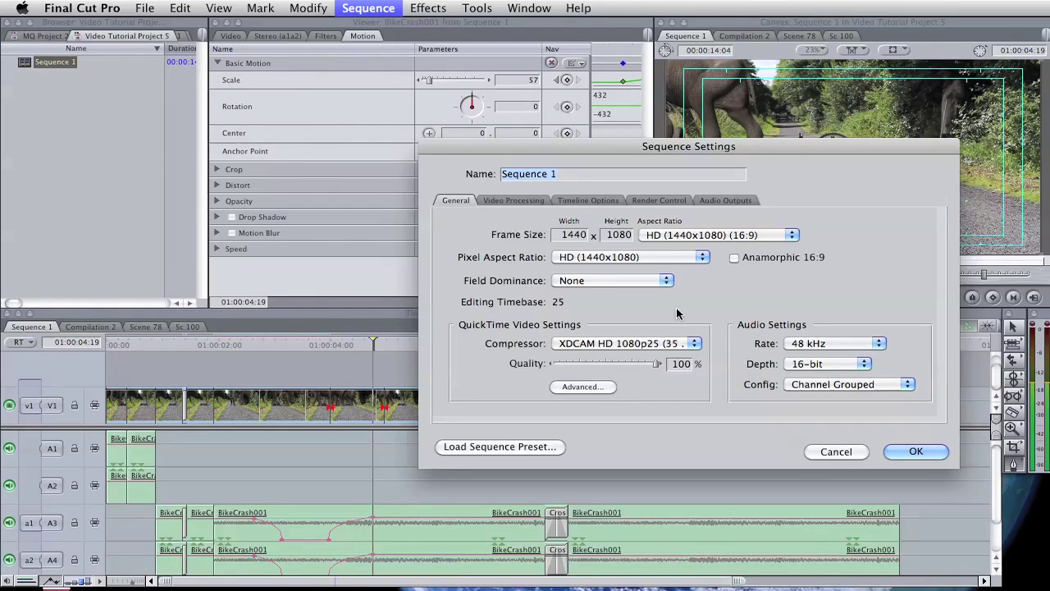
click(581, 202)
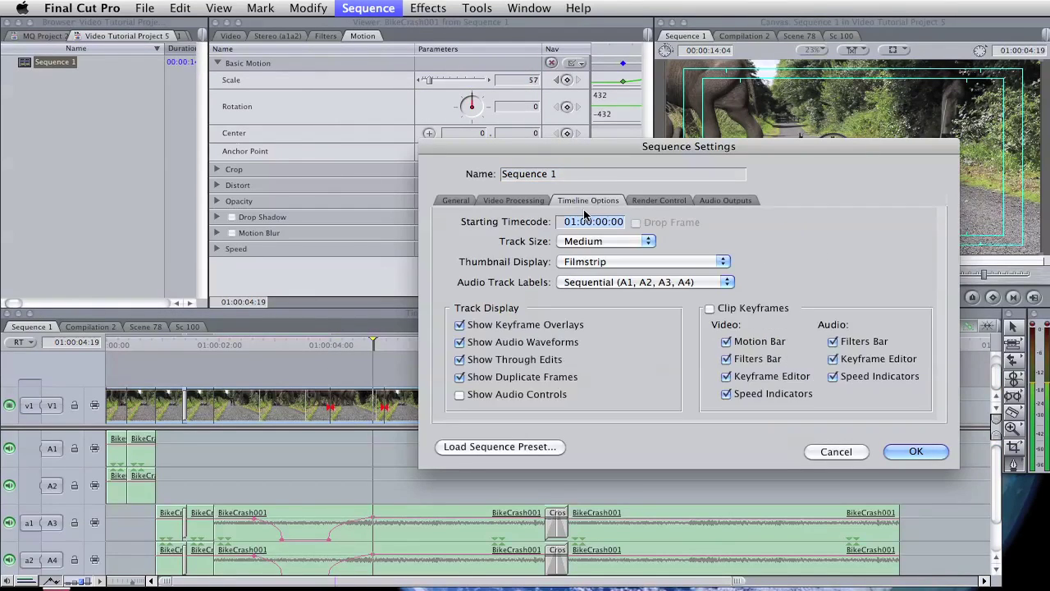
click(583, 262)
click(590, 233)
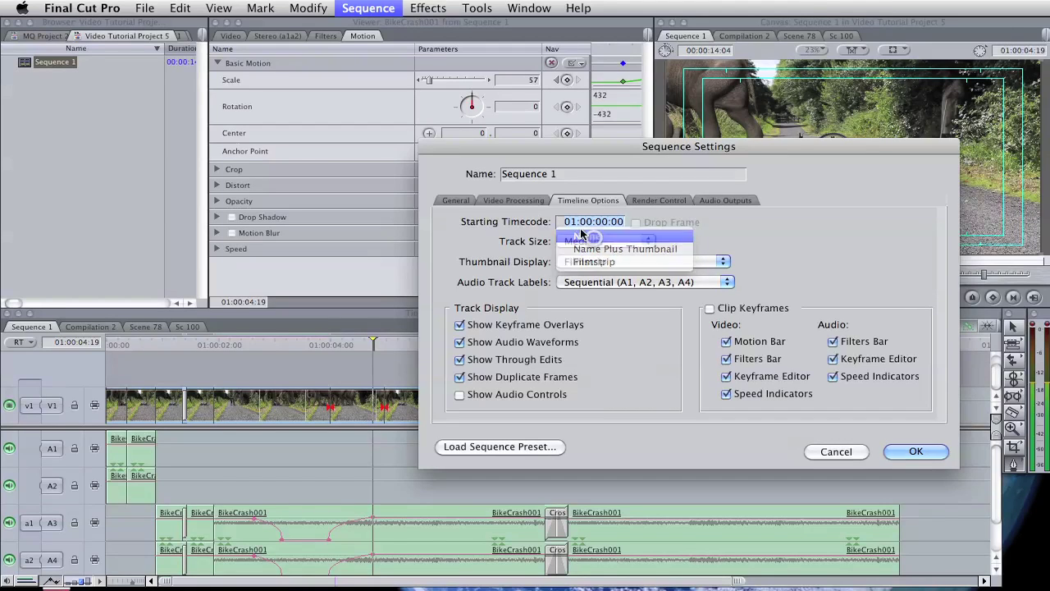
click(909, 453)
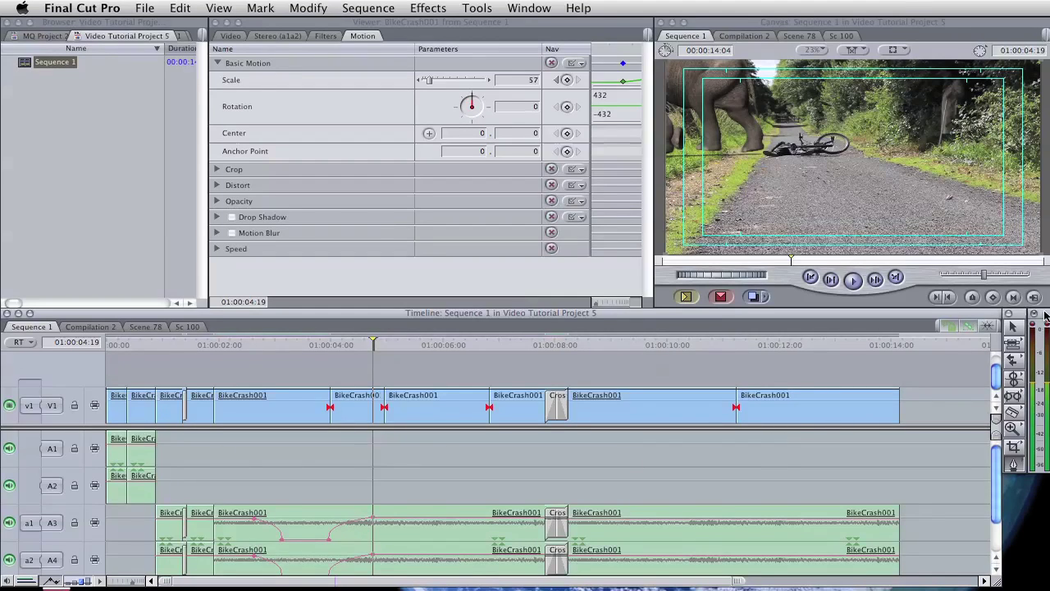
- With the audio meters over the timeline, play the sequence from the elephant shot at 01:00:02:03 to 01:00:05:16
drag(1045, 320, 799, 342)
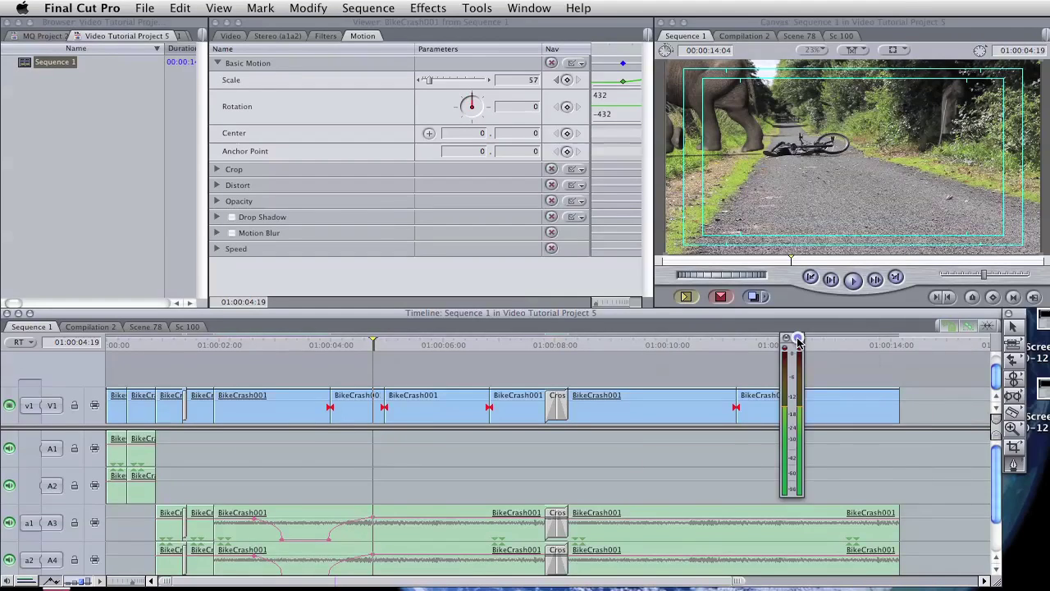
click(852, 280)
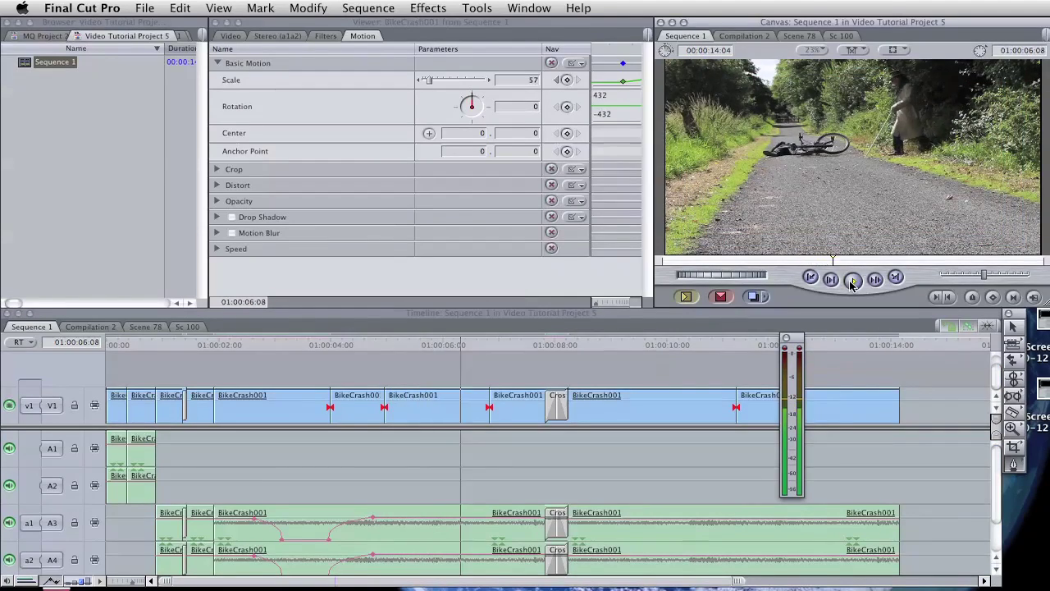
click(852, 281)
click(222, 349)
click(223, 348)
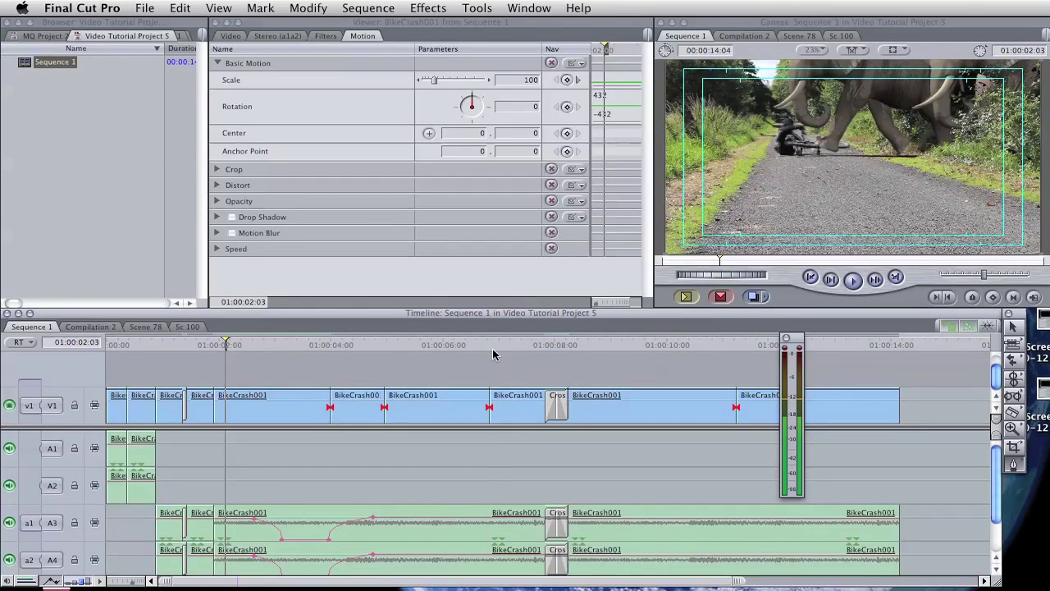
click(854, 281)
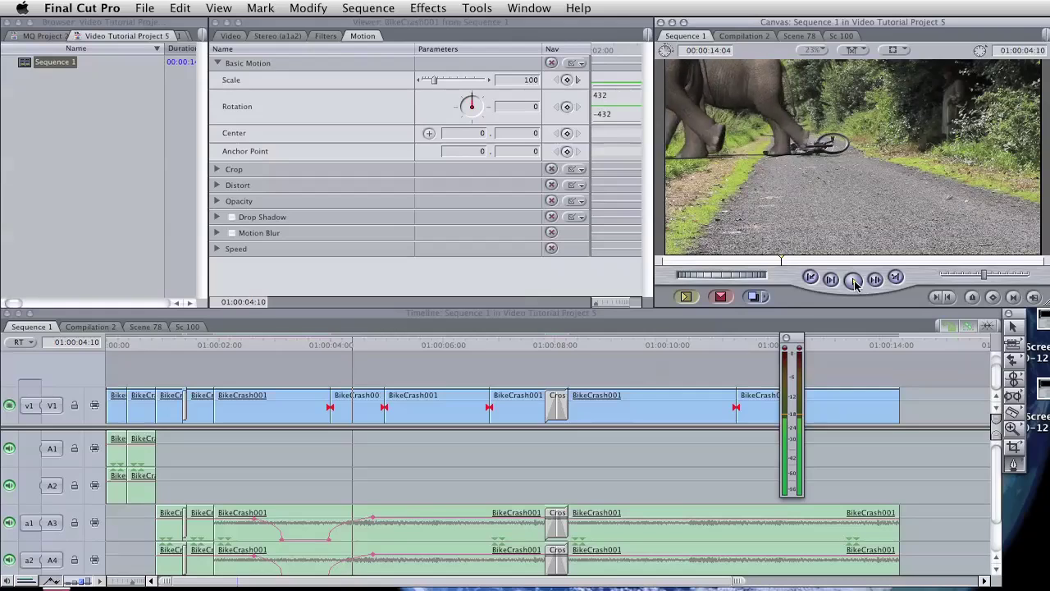
click(853, 280)
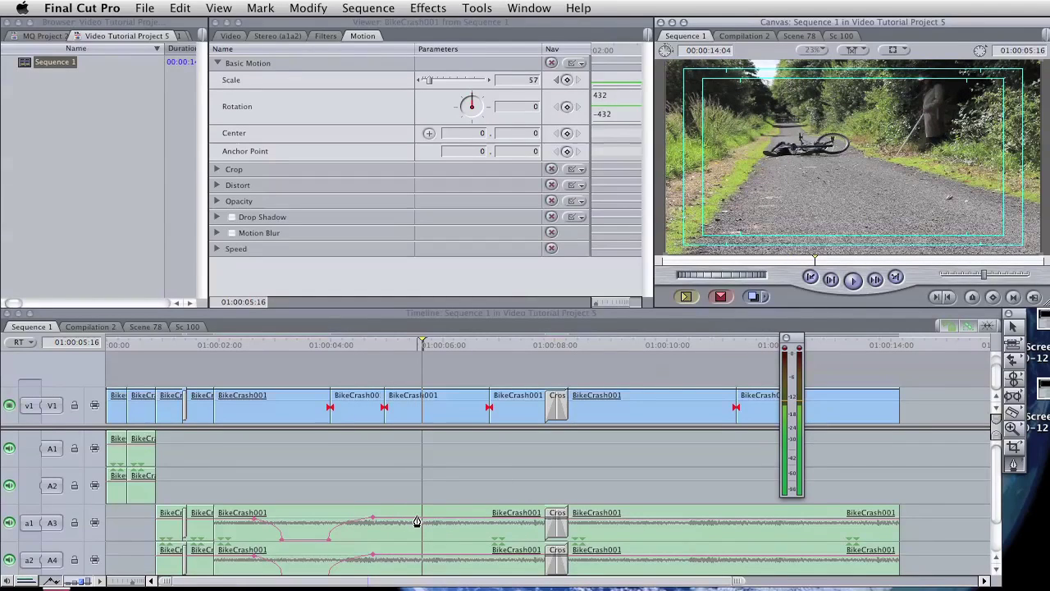
- Raise the A3 audio level line and replay from before the crash to hear the louder audio
click(1015, 328)
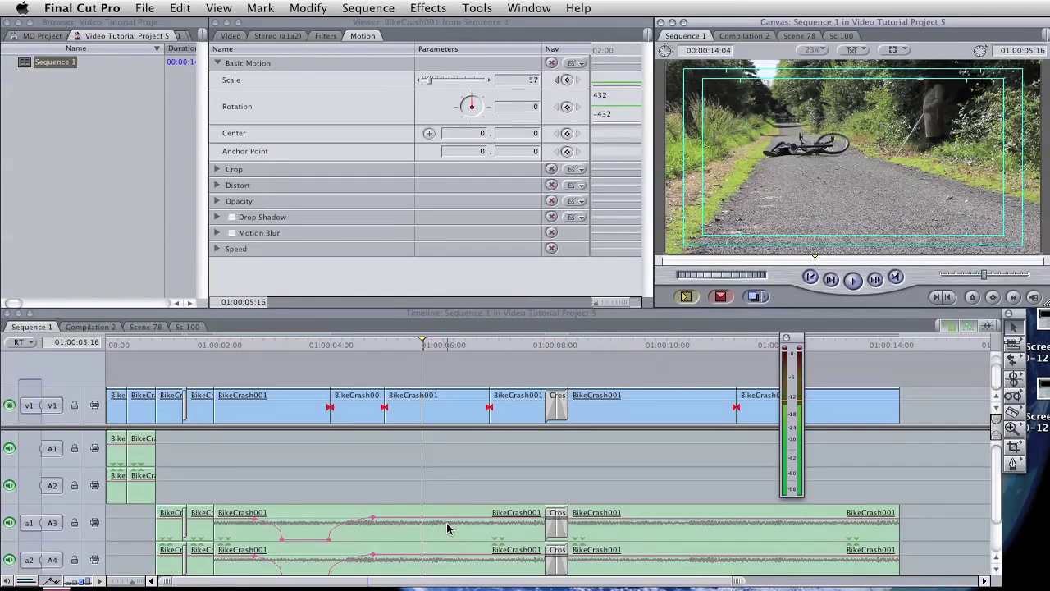
drag(451, 520, 452, 489)
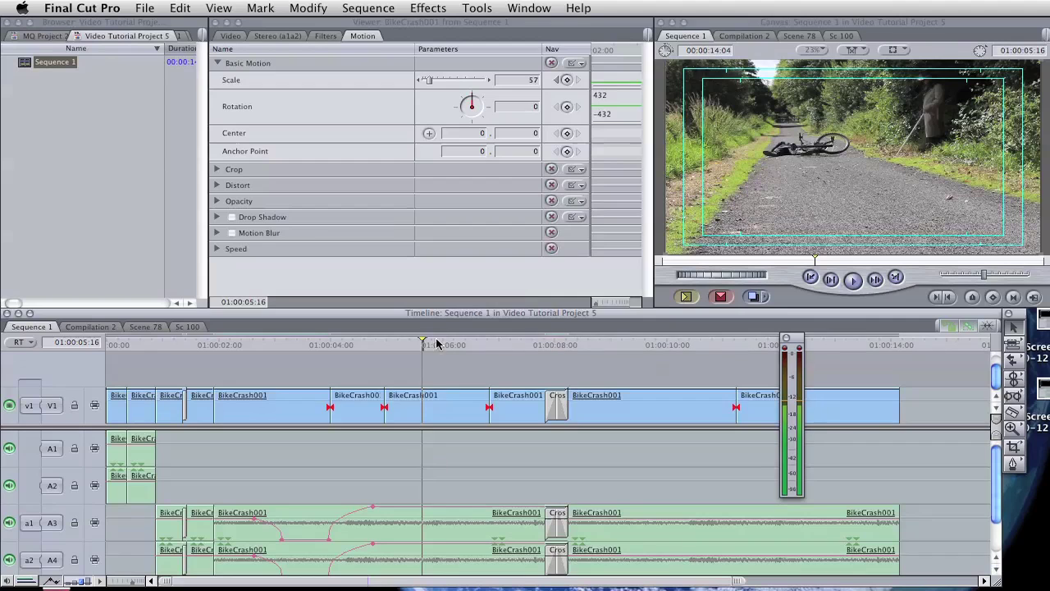
drag(431, 347, 325, 354)
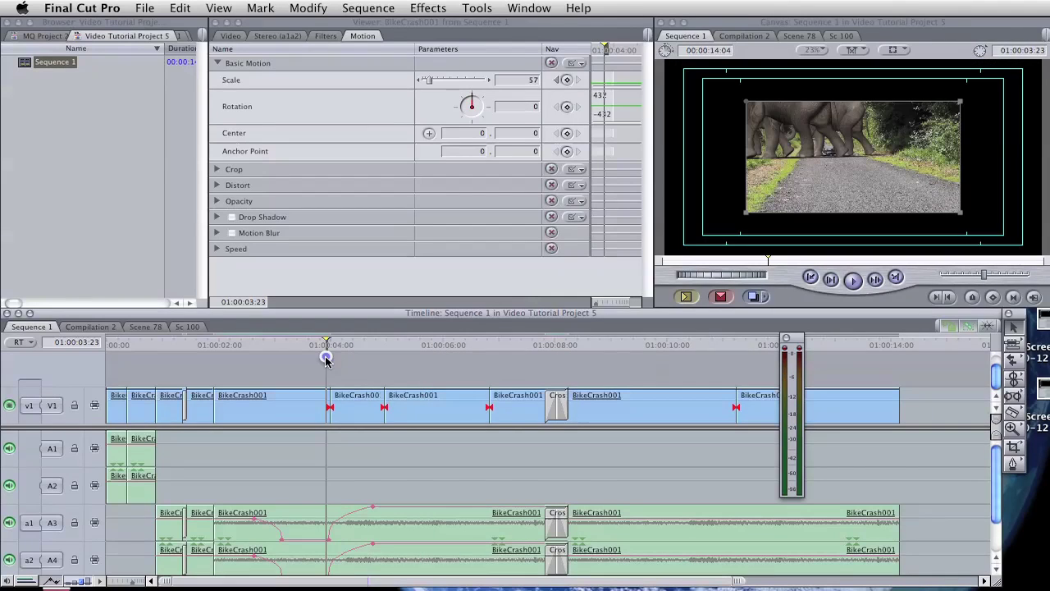
click(852, 282)
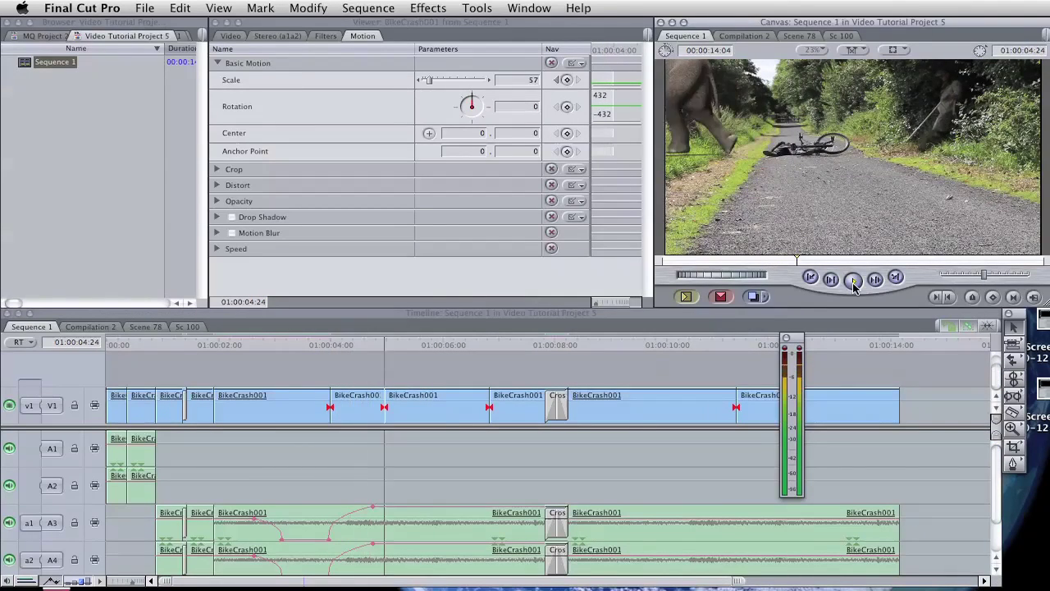
key(space)
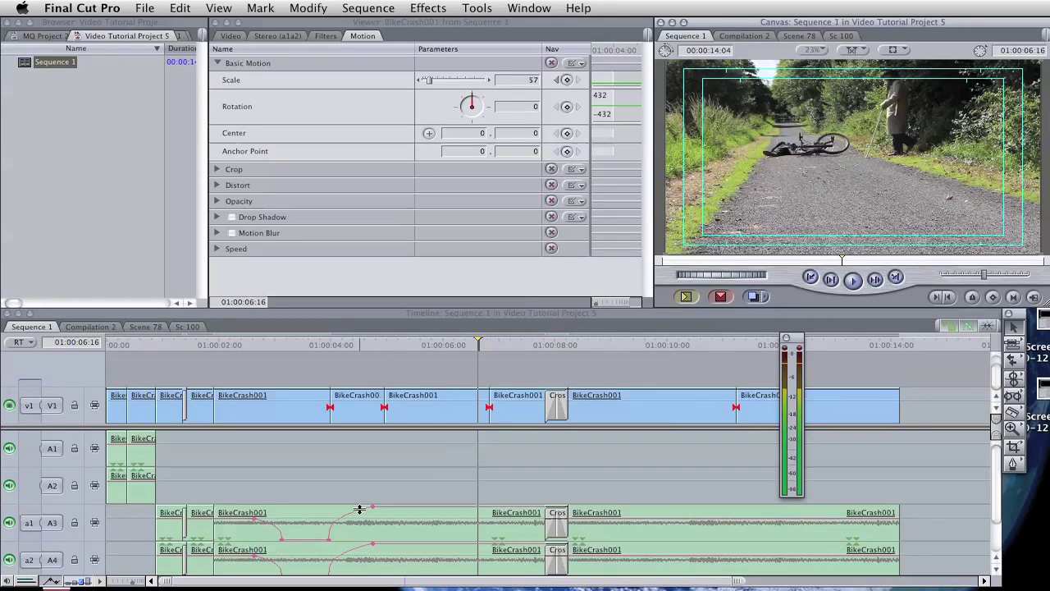
- Lower the A3/A4 level to about 0 dB, replay from 01:00:03:06 to 01:00:12:14, and return the meters
drag(393, 508, 395, 519)
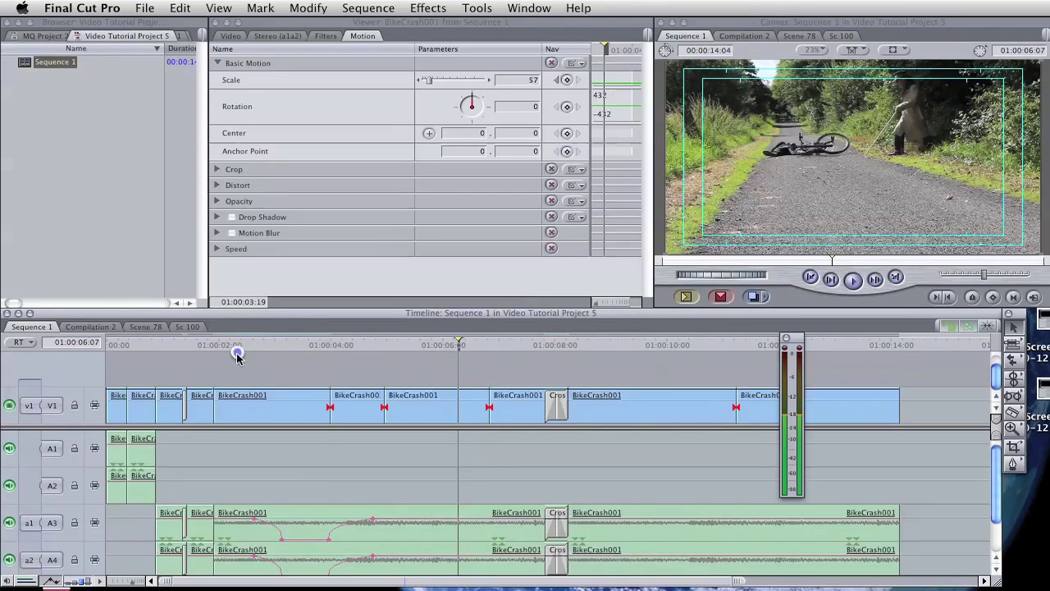
click(304, 346)
click(287, 368)
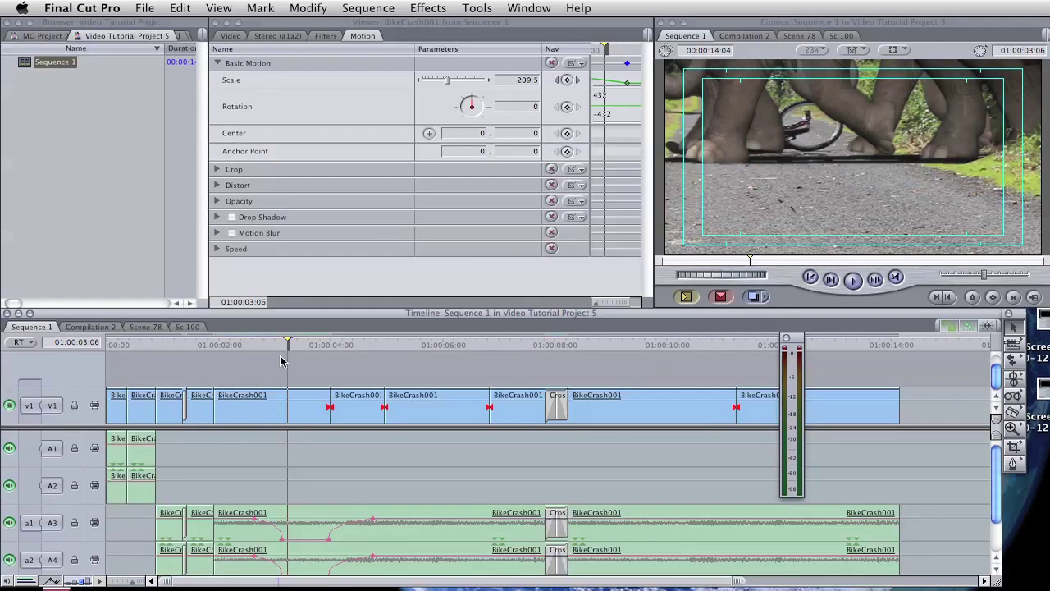
click(853, 280)
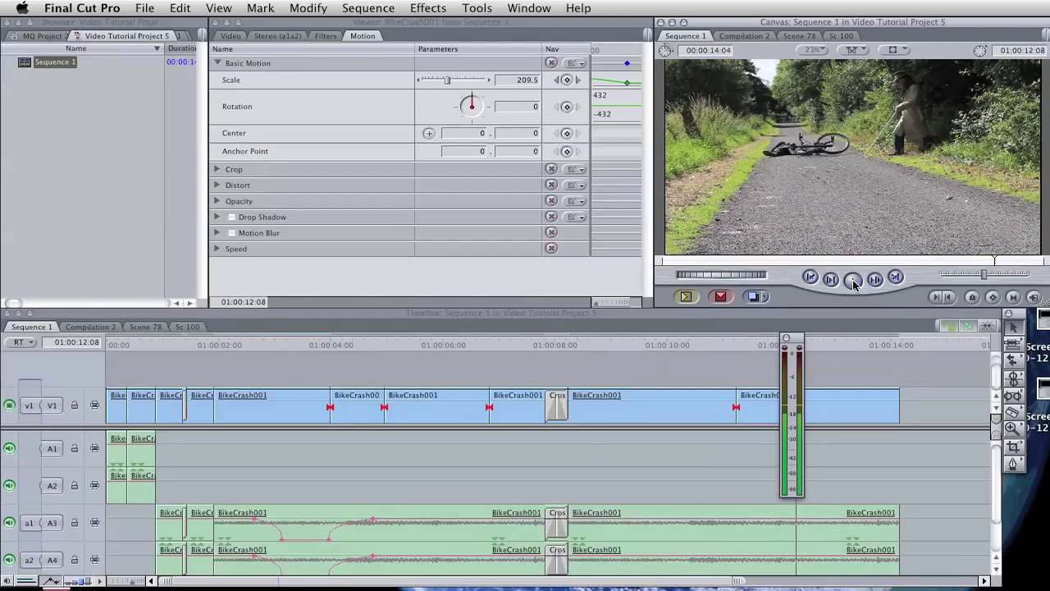
click(853, 282)
drag(787, 337, 1041, 320)
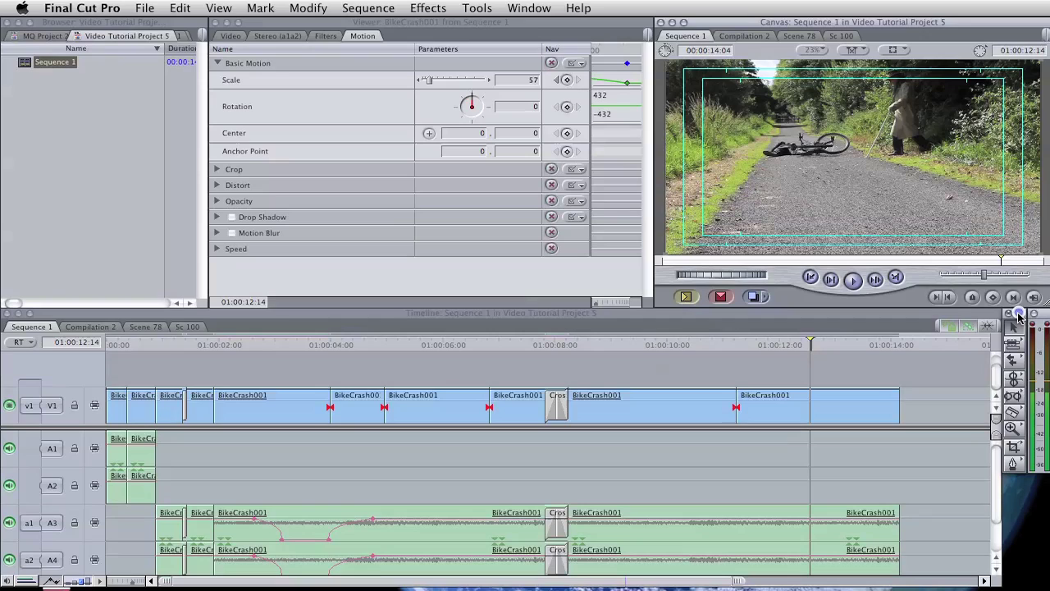
- Zoom the timeline in with the slider and Cmd+=, then out with Cmd+minus to show about 35 seconds
drag(1017, 317, 755, 452)
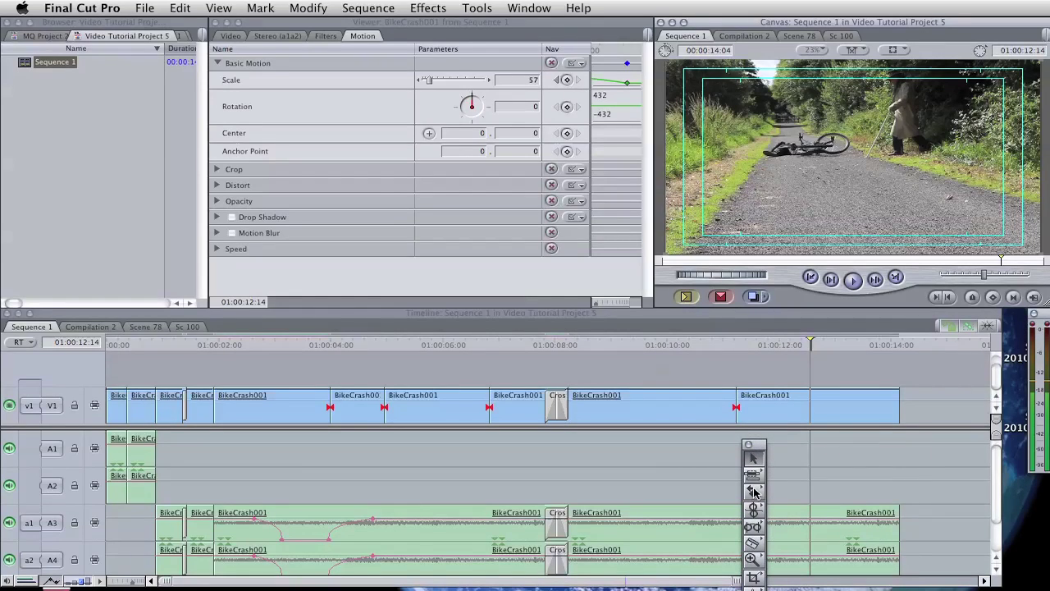
drag(755, 444, 1016, 318)
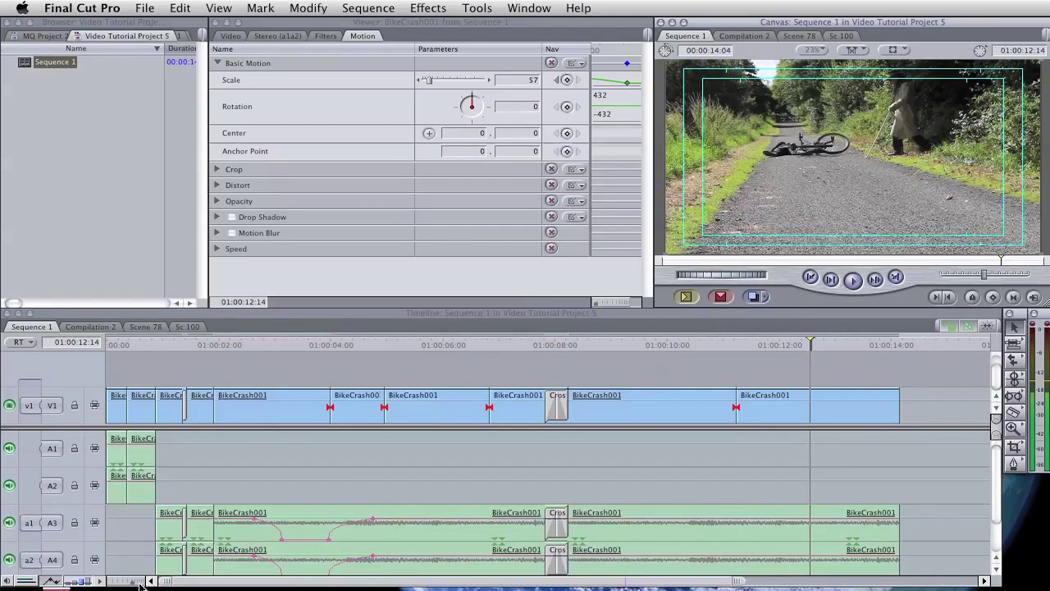
mouse_move(135, 585)
mouse_down()
mouse_move(124, 583)
mouse_move(137, 583)
mouse_up()
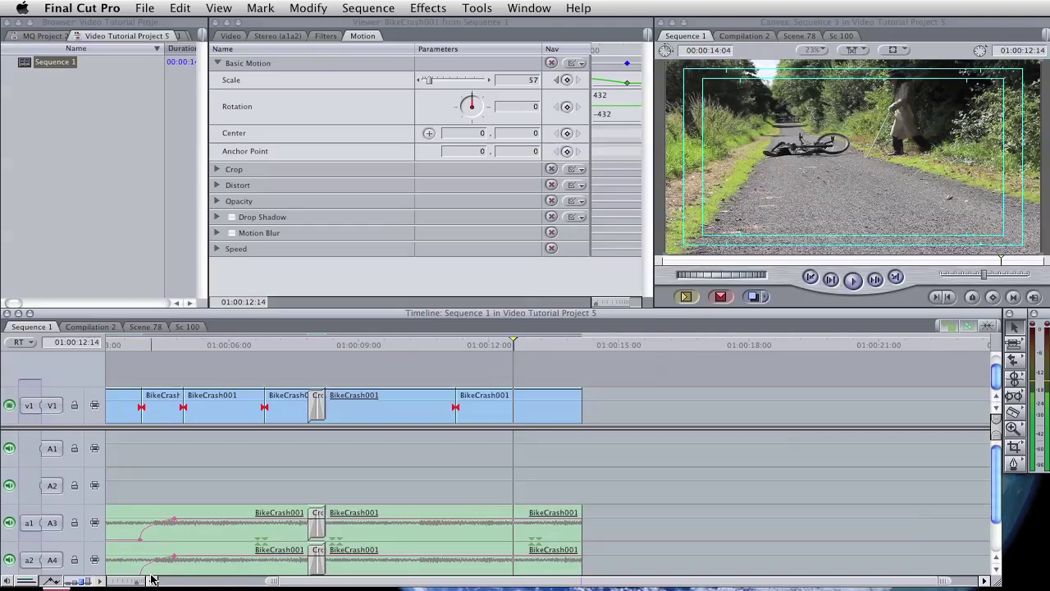
key(super+equal)
key(super+equal)
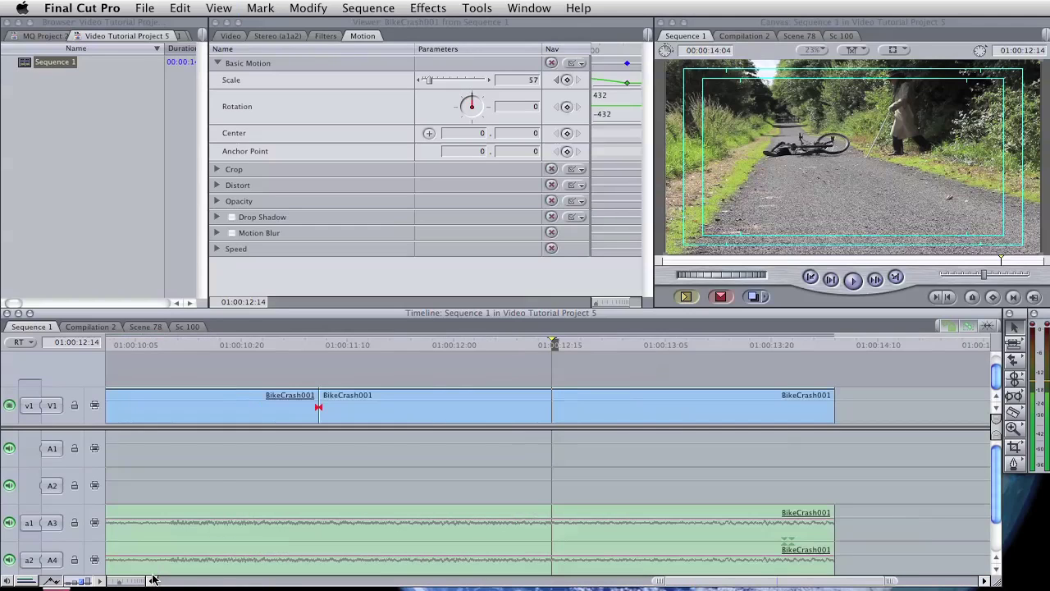
key(super+minus)
key(super+minus)
key(super+minus)
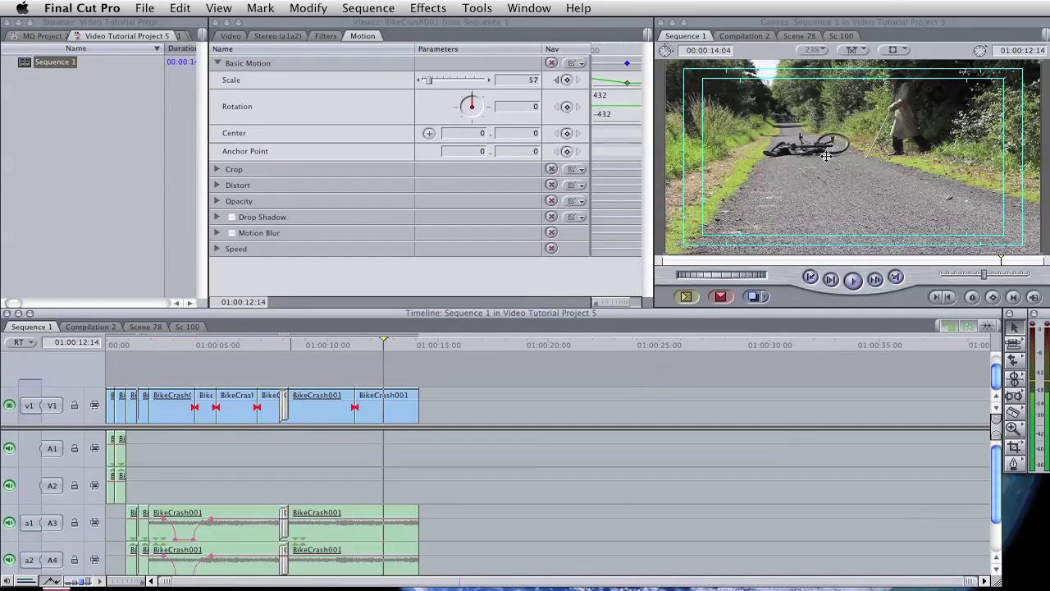
click(929, 53)
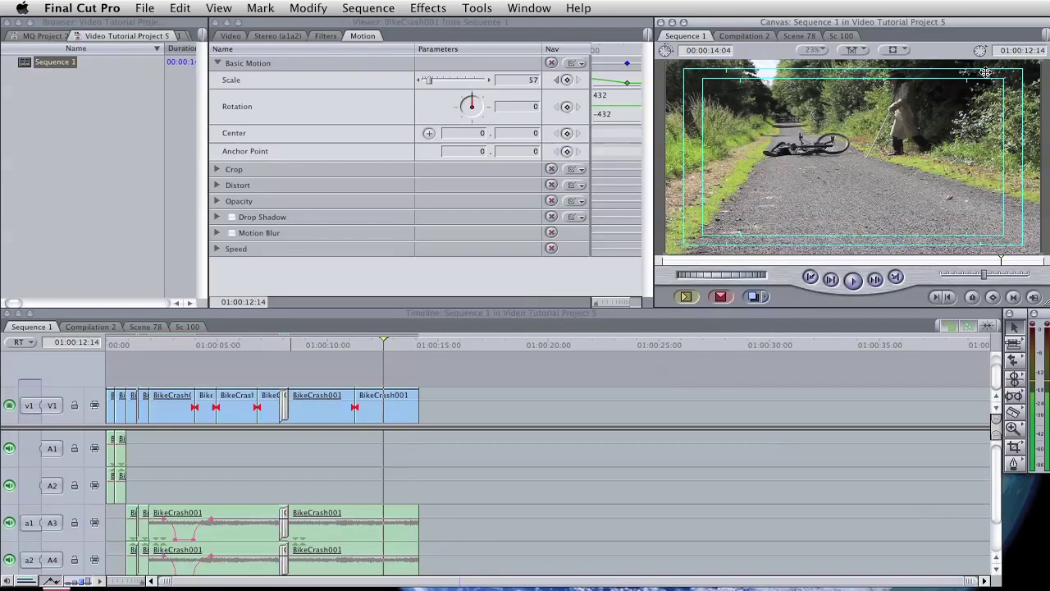
- Toggle Show Title Safe and Show Overlays off and back on, then choose Show Timecode Overlays
click(864, 51)
click(898, 51)
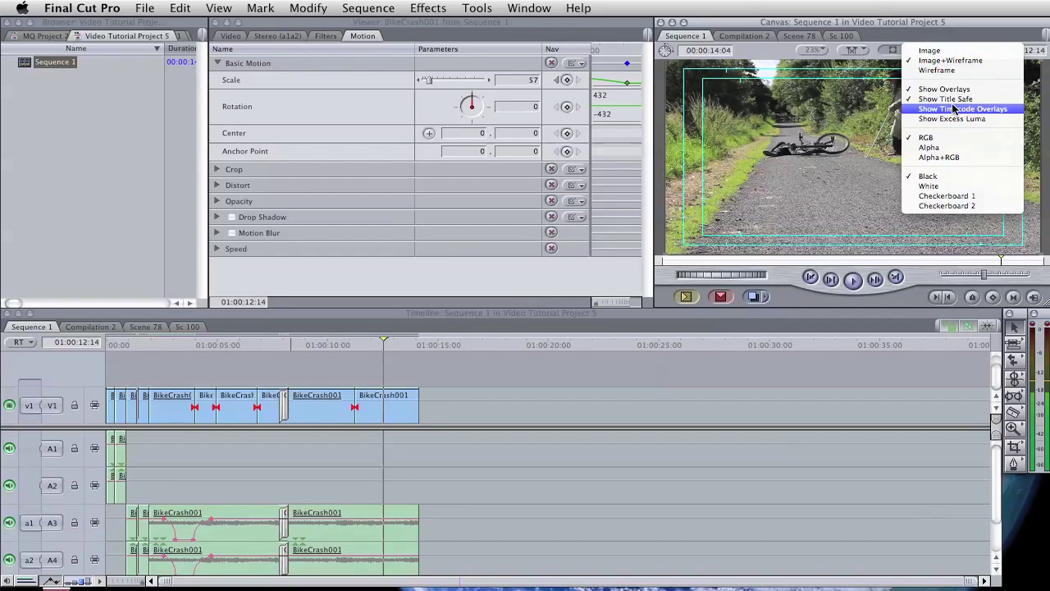
click(946, 99)
click(899, 51)
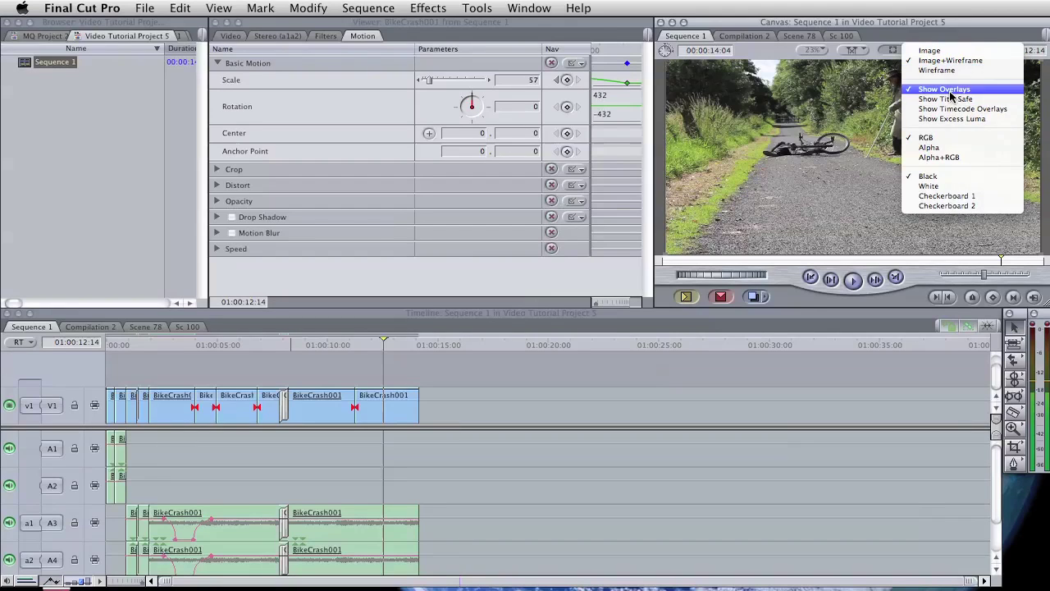
click(950, 102)
click(902, 51)
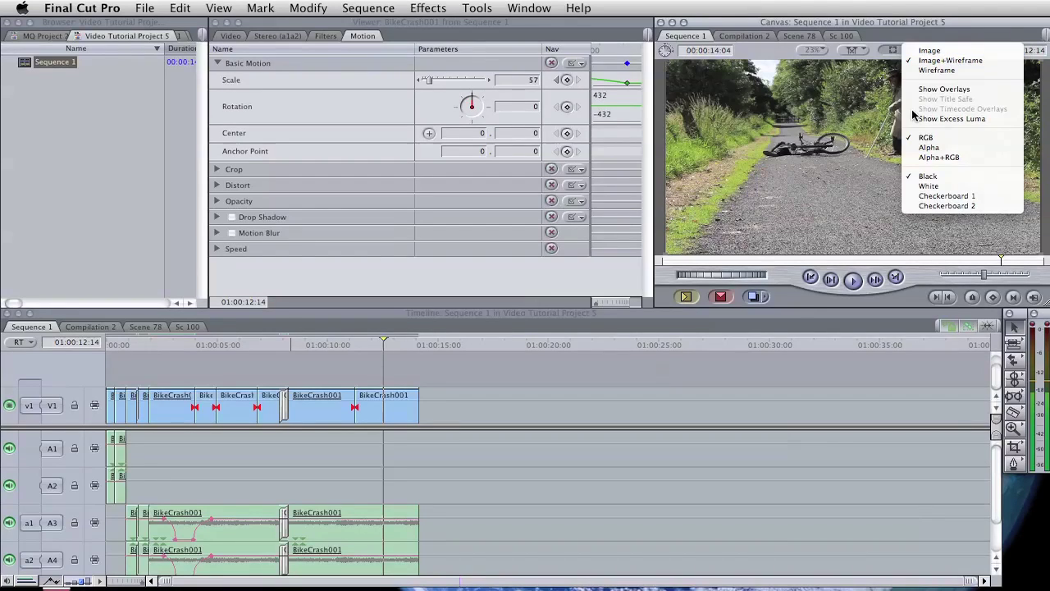
click(941, 91)
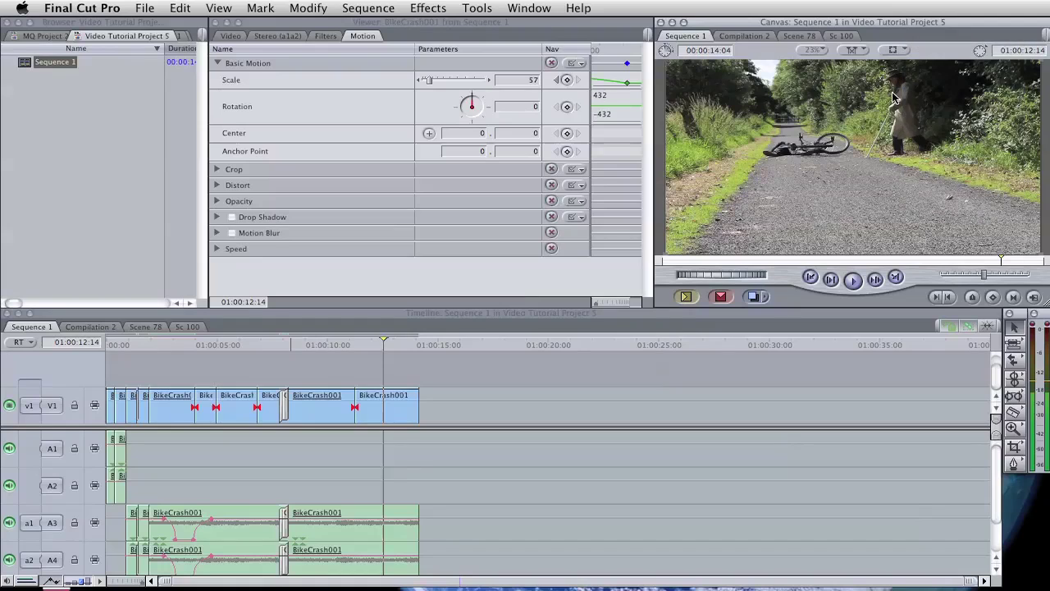
click(899, 51)
click(944, 109)
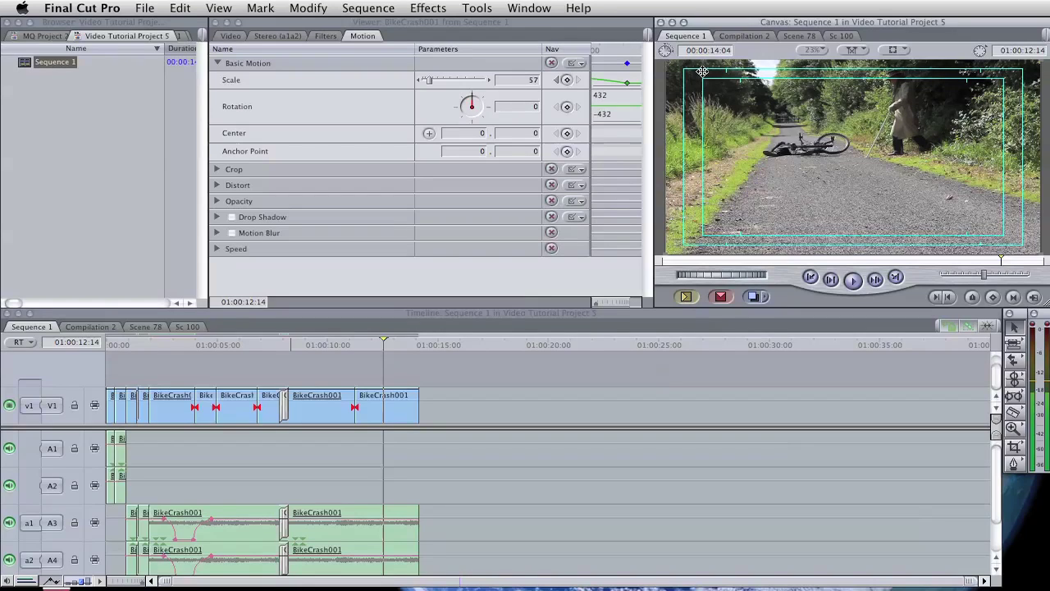
- Enable Show Timecode Overlays and play from the elephant frame, stopping at 01:00:05:13 and scrubbing forward
click(894, 50)
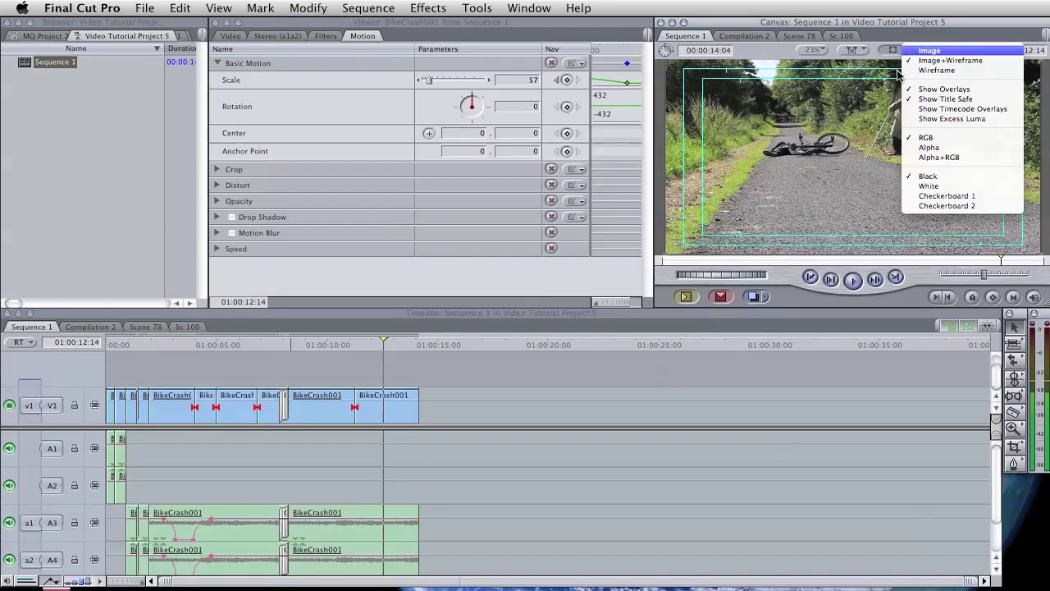
click(960, 109)
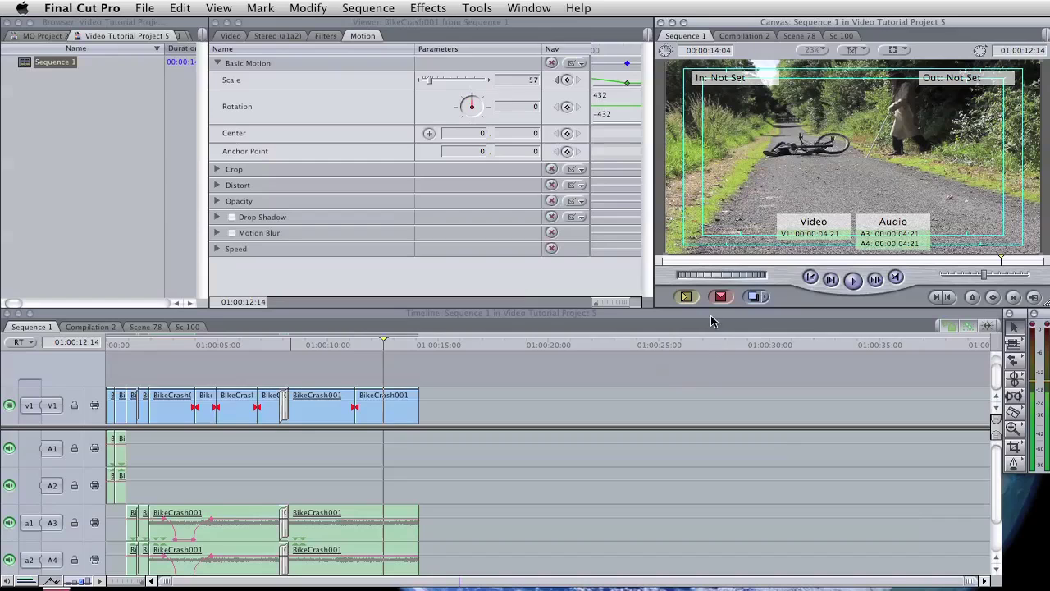
click(164, 345)
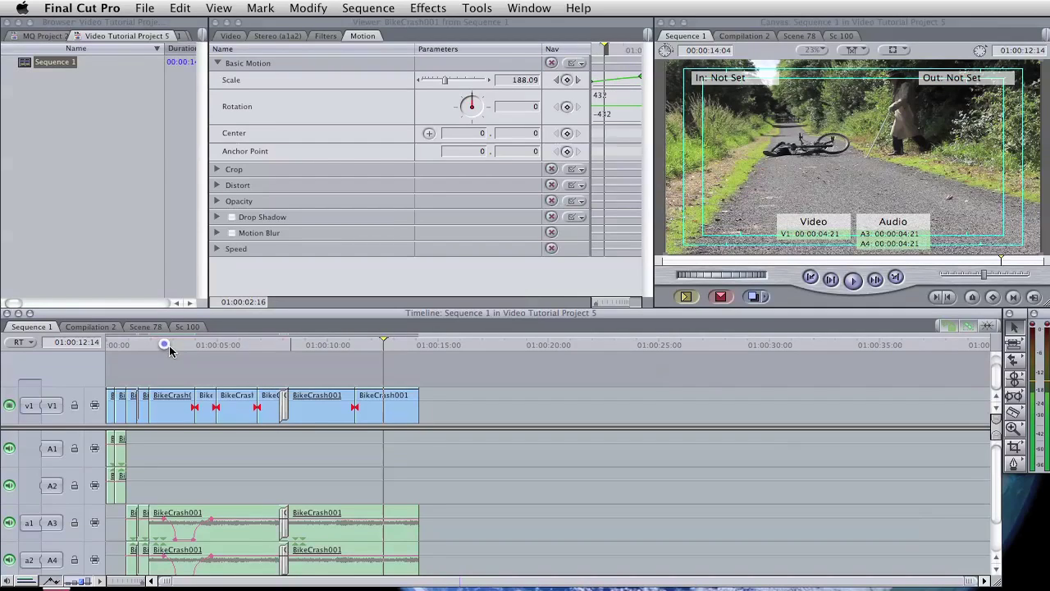
click(852, 280)
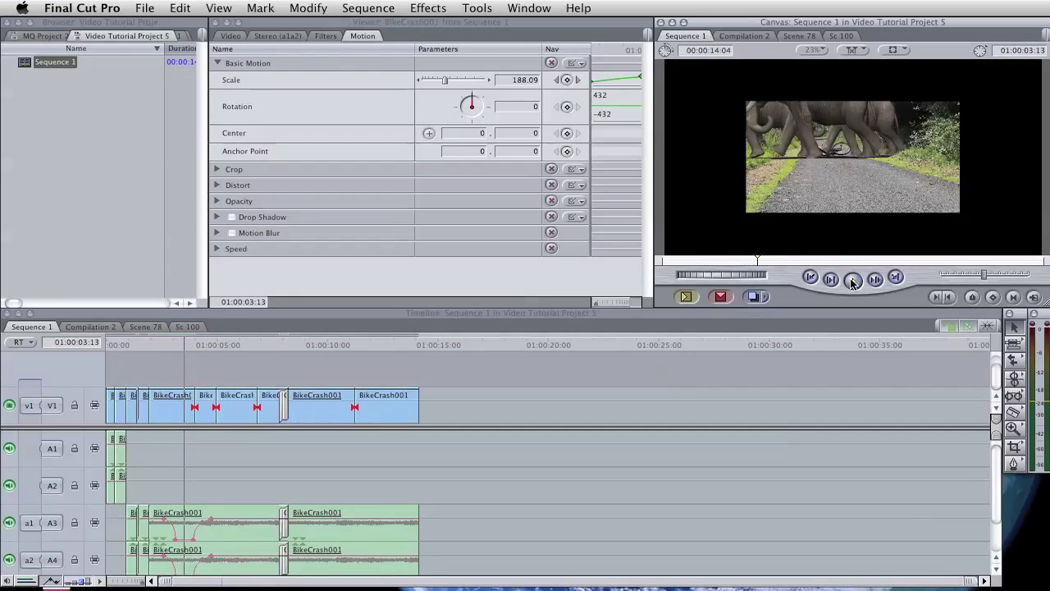
click(852, 280)
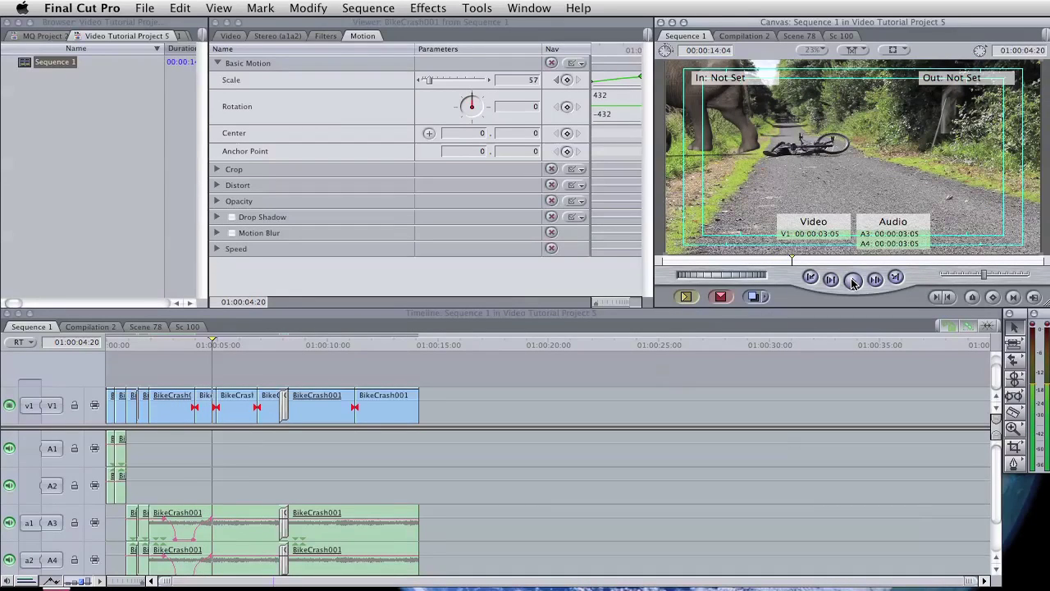
click(852, 280)
click(852, 280)
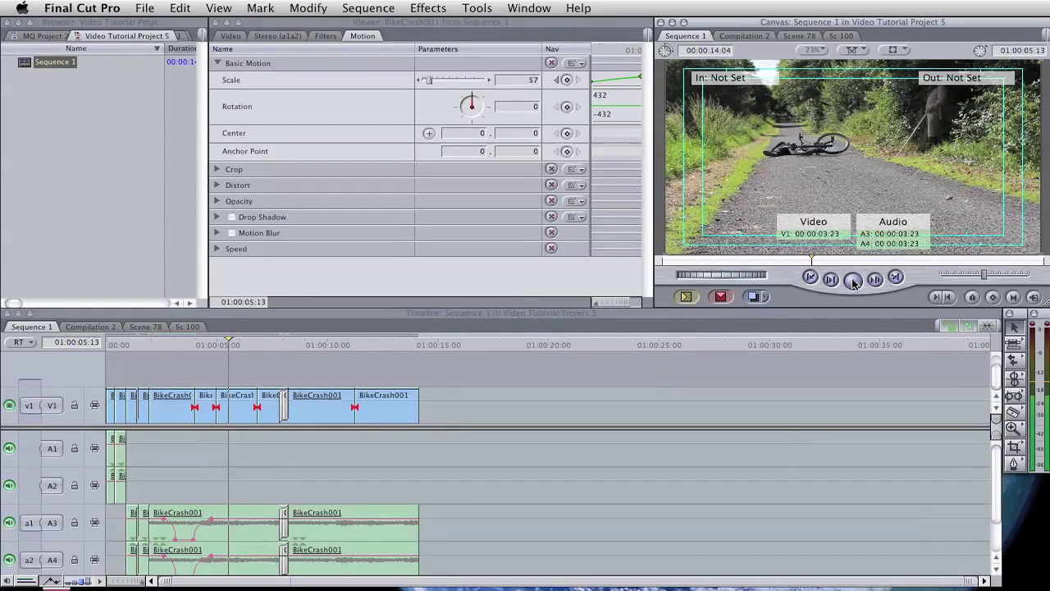
click(853, 280)
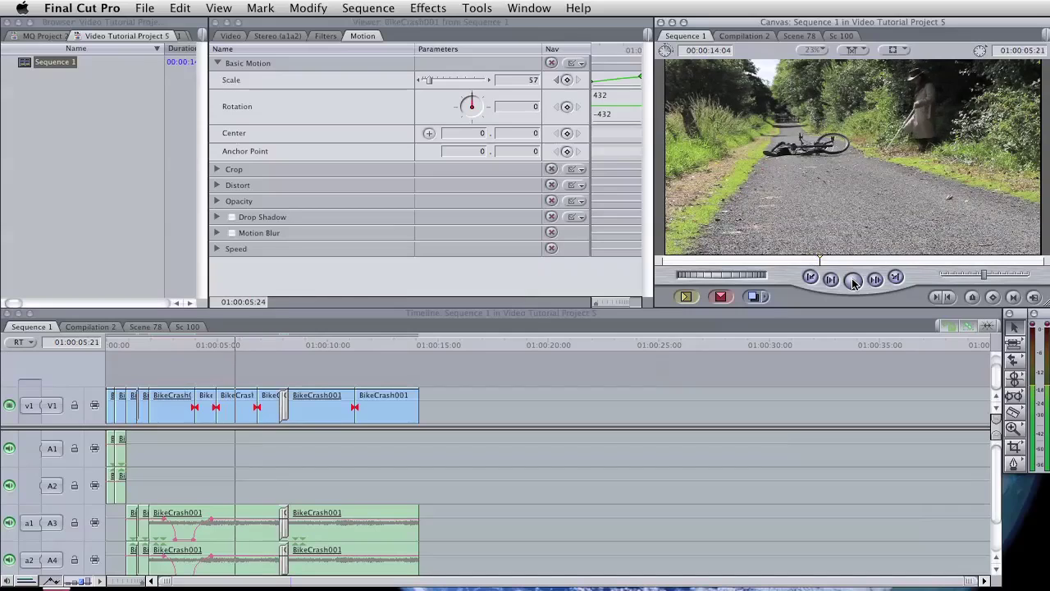
click(853, 279)
mouse_move(291, 354)
mouse_down()
mouse_move(314, 351)
mouse_move(301, 352)
mouse_up()
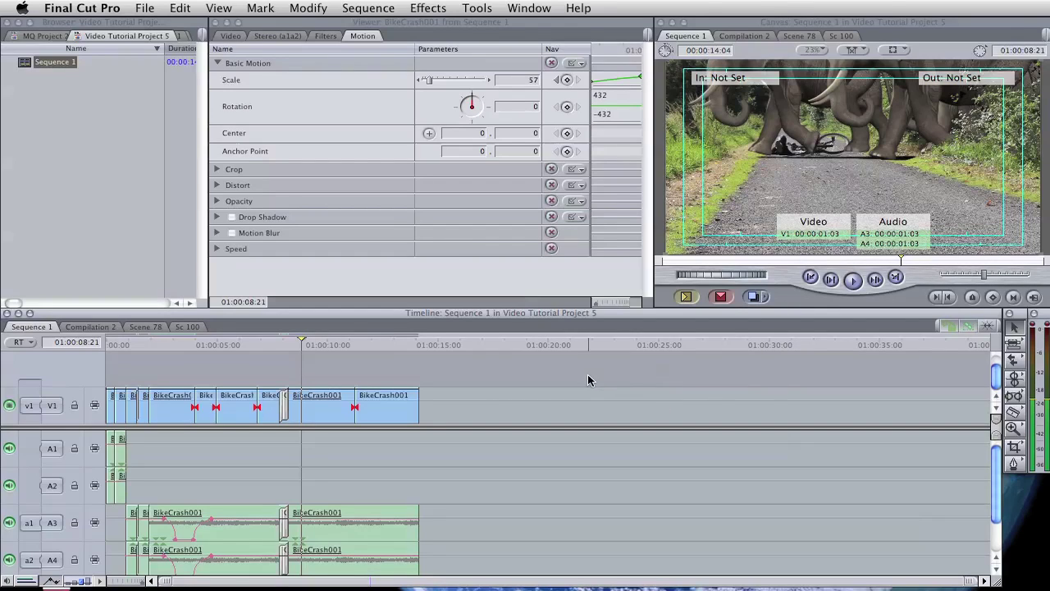
- Turn on Show Excess Luma, scrub the playhead to 01:00:12:00, and drag the Canvas window left
click(895, 50)
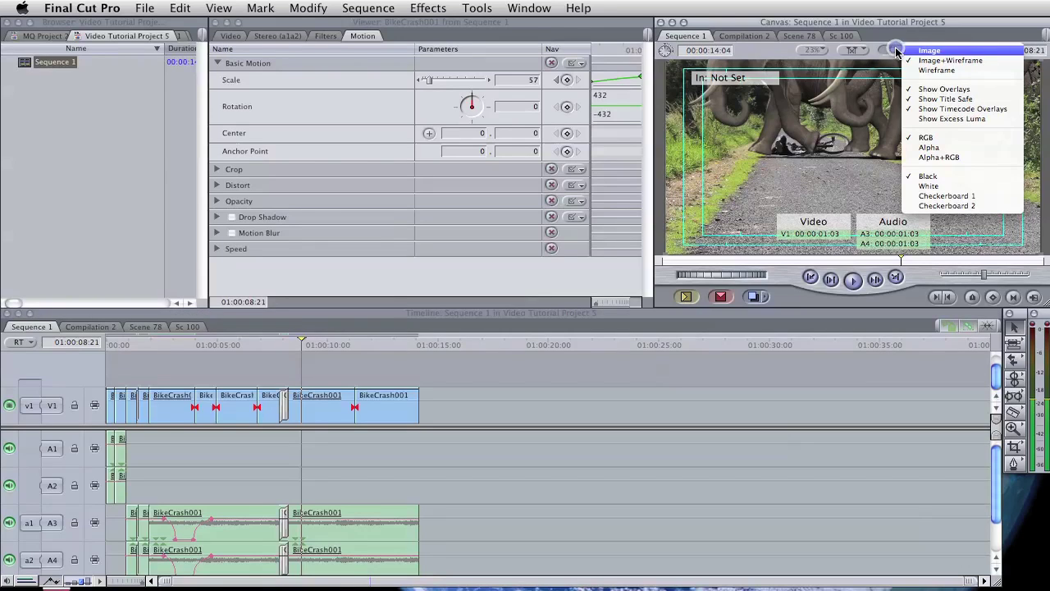
click(948, 118)
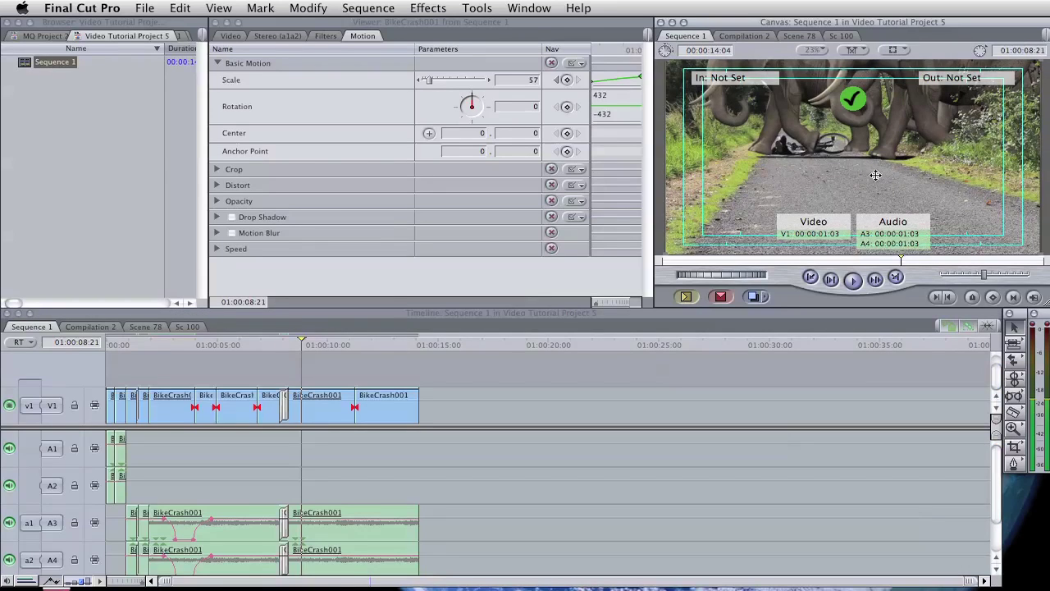
click(298, 346)
drag(320, 348, 371, 346)
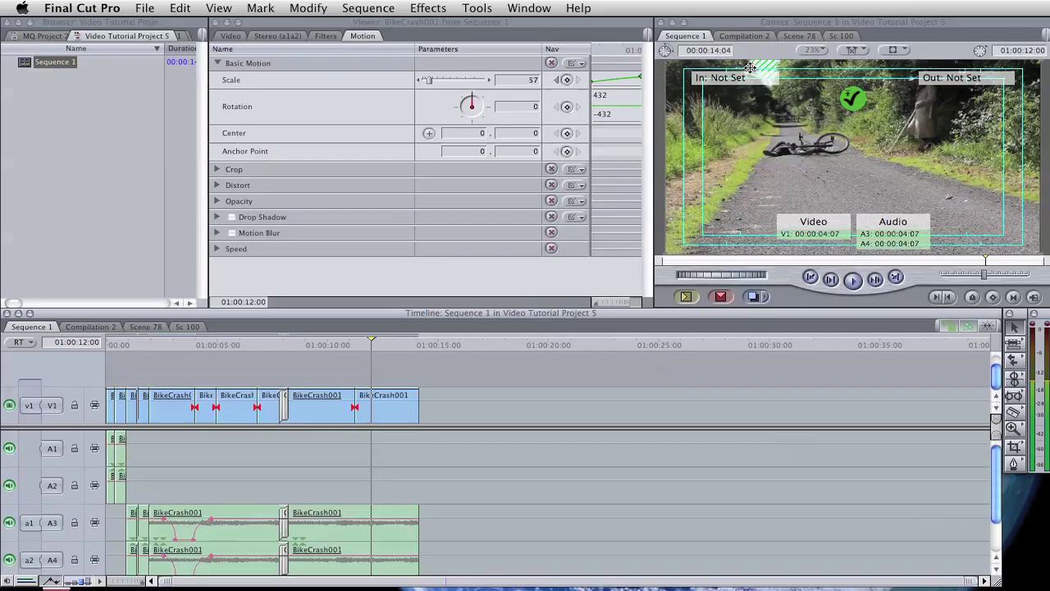
drag(765, 22, 305, 25)
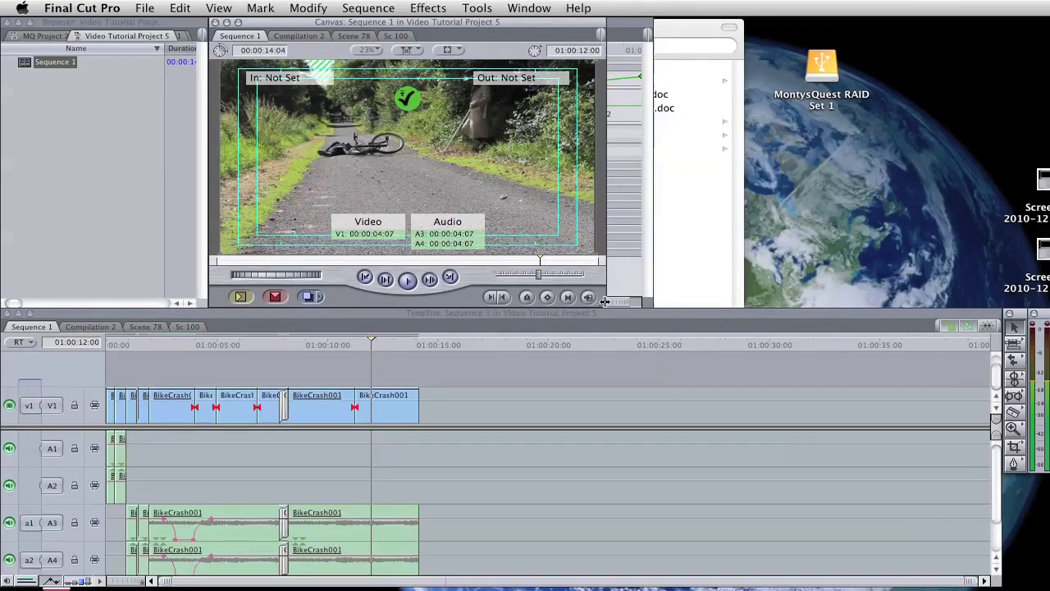
- Enlarge the Canvas window to inspect the bike frame, then shrink it back beside the Viewer
click(720, 420)
drag(724, 425, 909, 526)
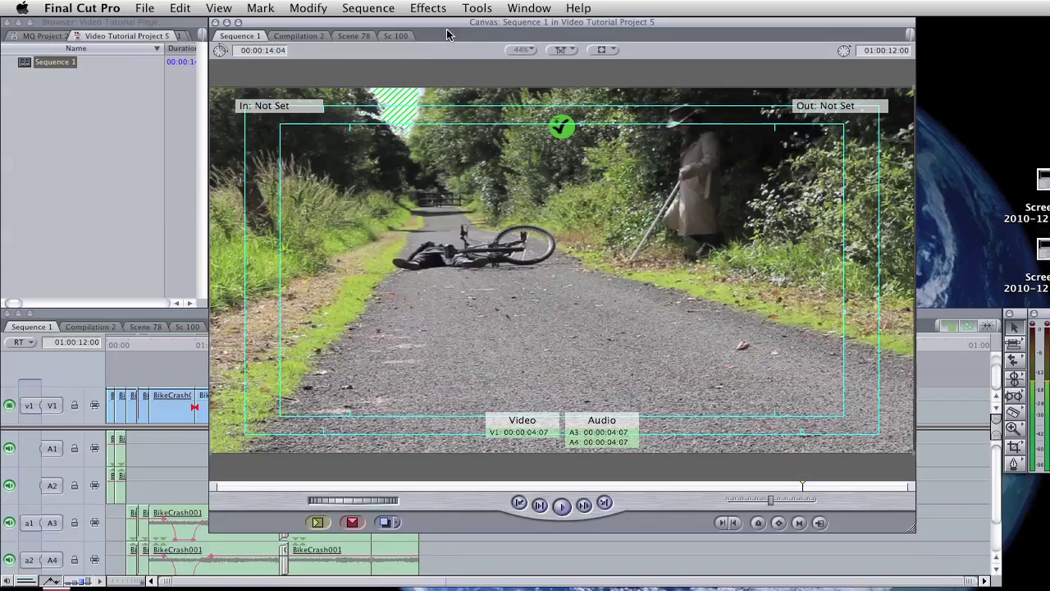
drag(454, 23, 553, 24)
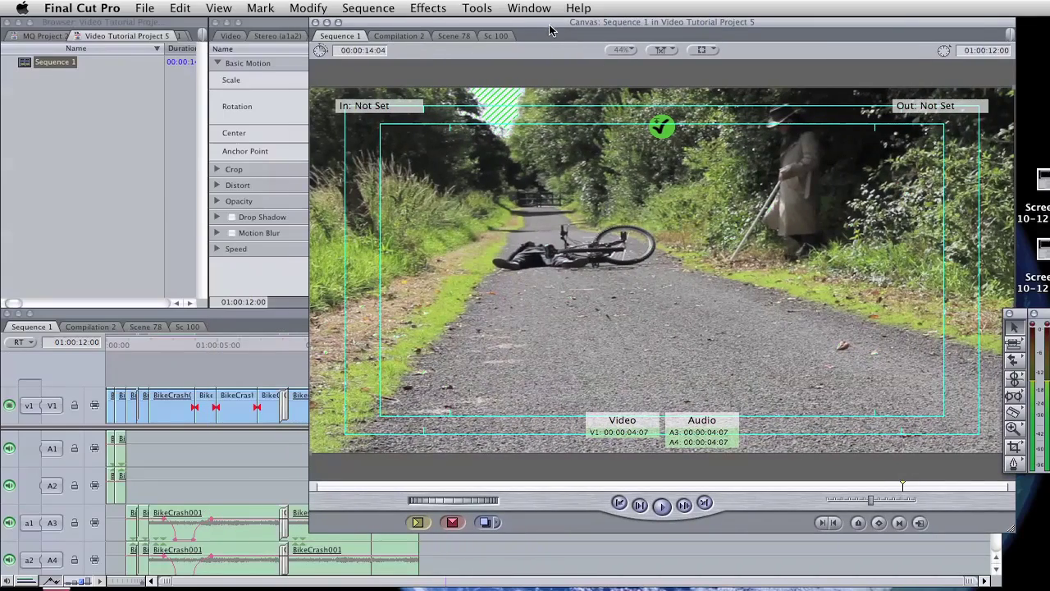
drag(1011, 534, 657, 303)
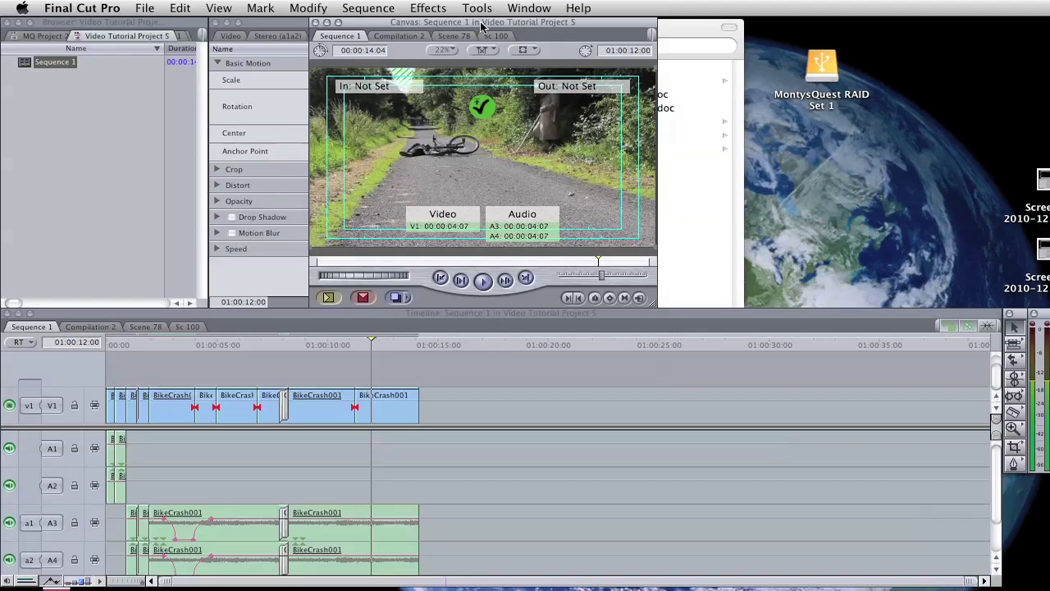
drag(477, 28, 824, 28)
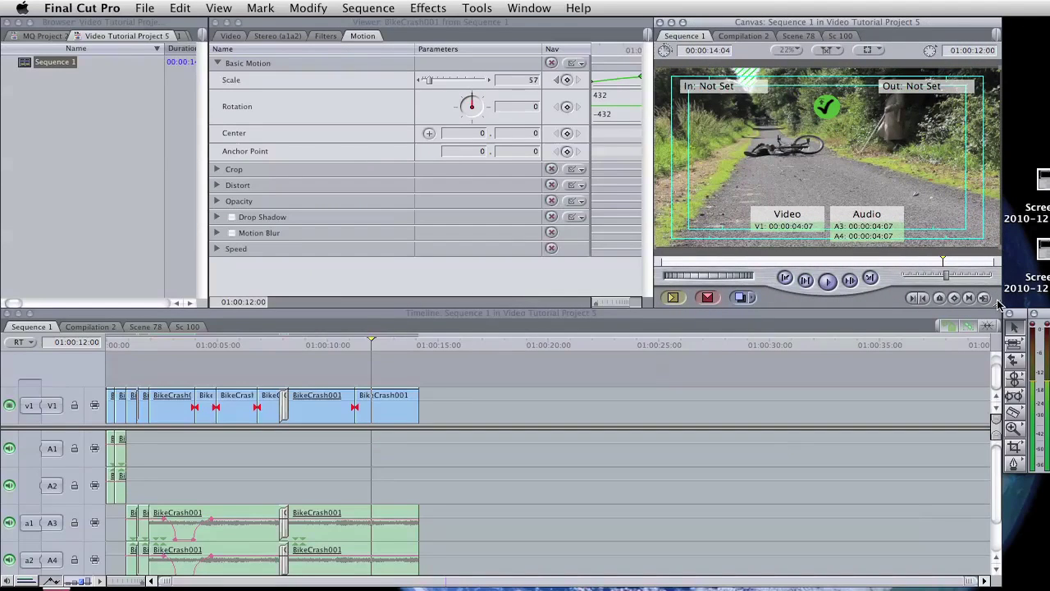
drag(1001, 305, 1044, 305)
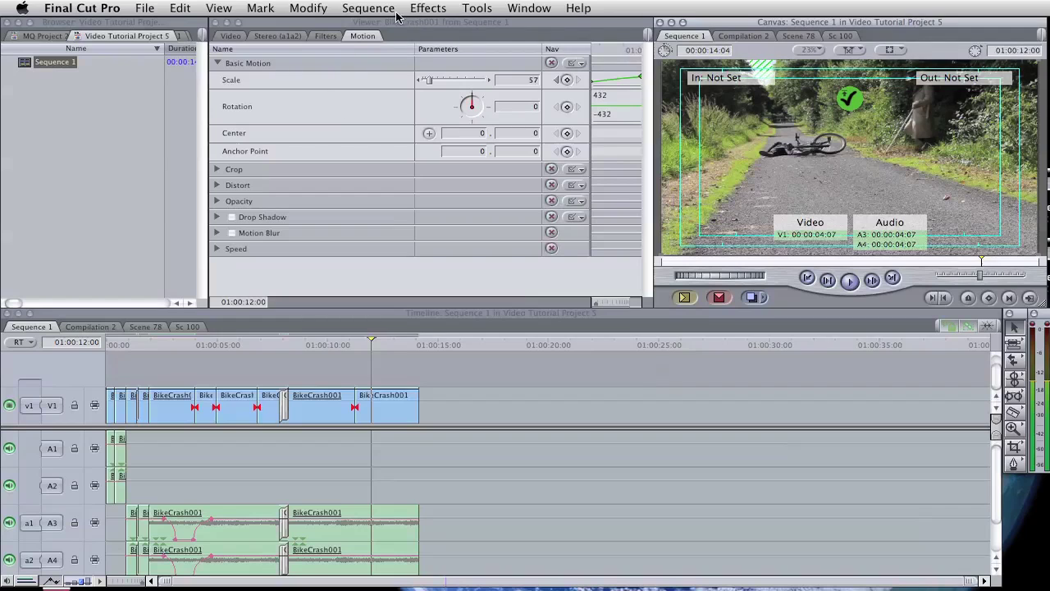
- Select the last BikeCrash001 clip on V1 and apply Image Control > Brightness and Contrast (Bezier)
click(430, 9)
mouse_move(456, 257)
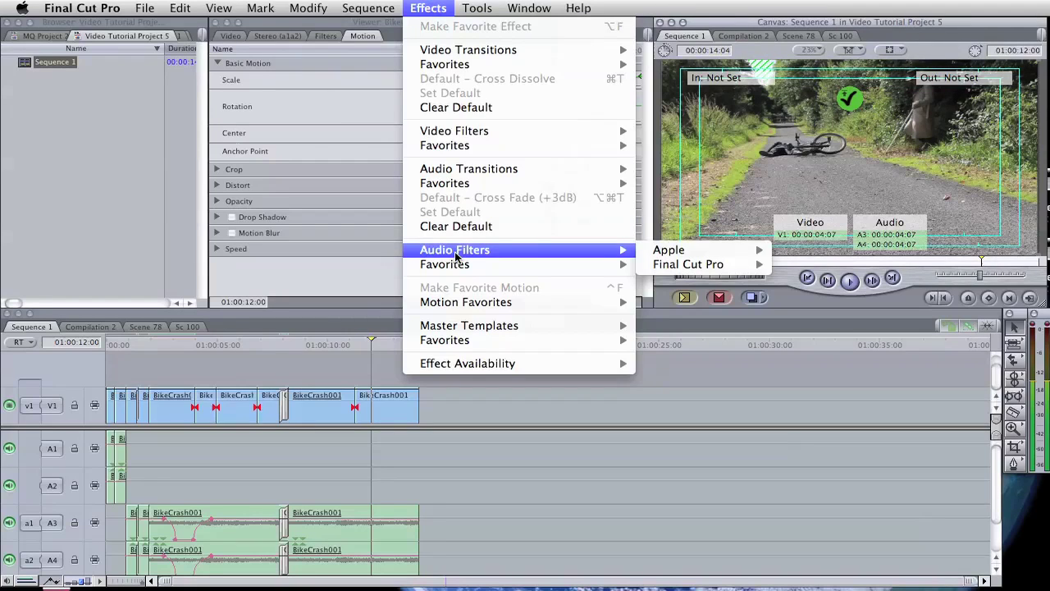
click(645, 421)
click(394, 396)
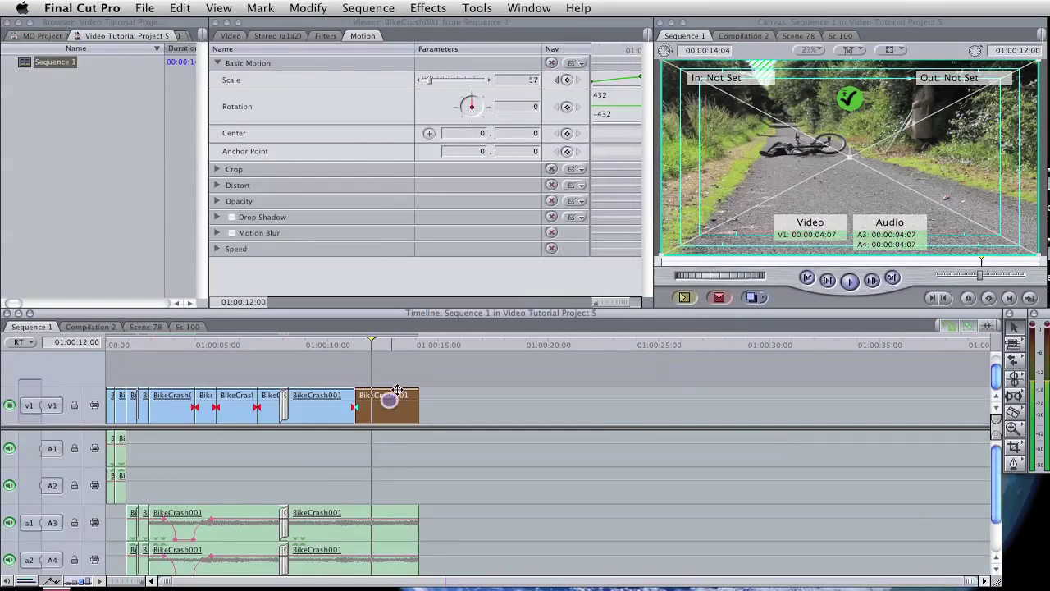
click(434, 9)
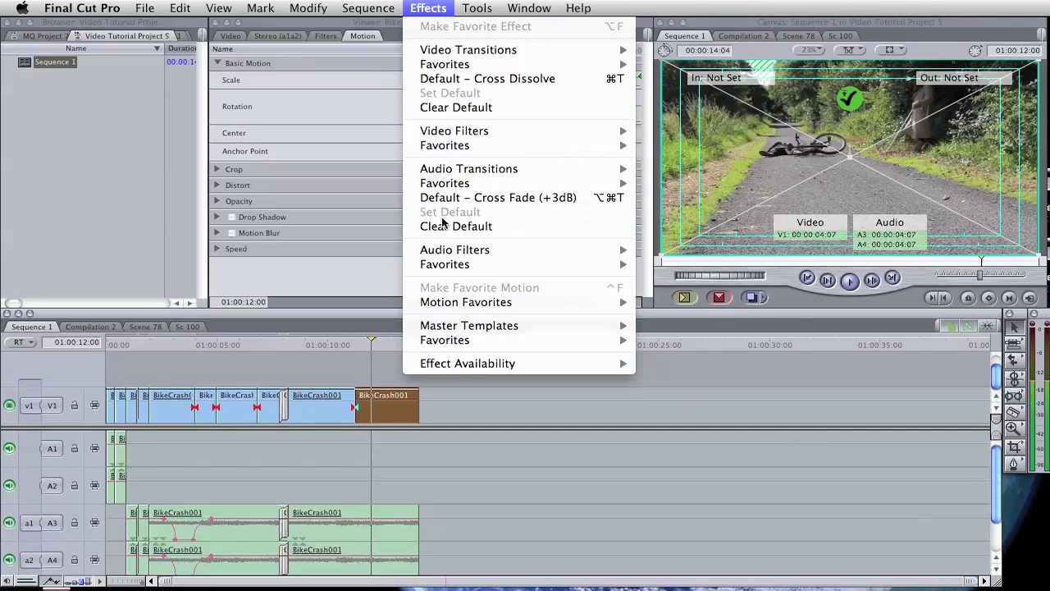
mouse_move(457, 134)
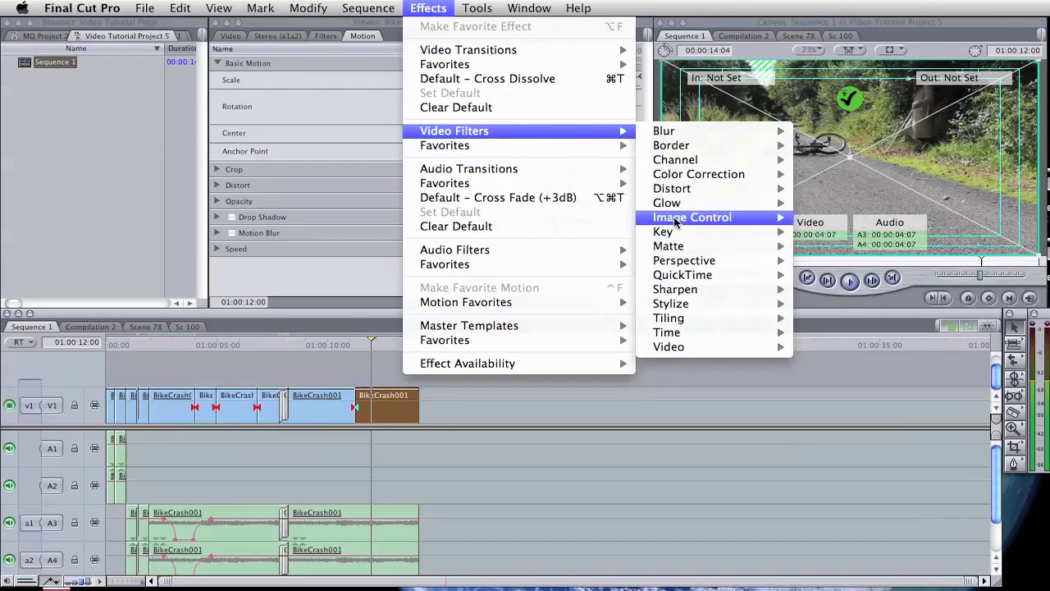
mouse_move(692, 179)
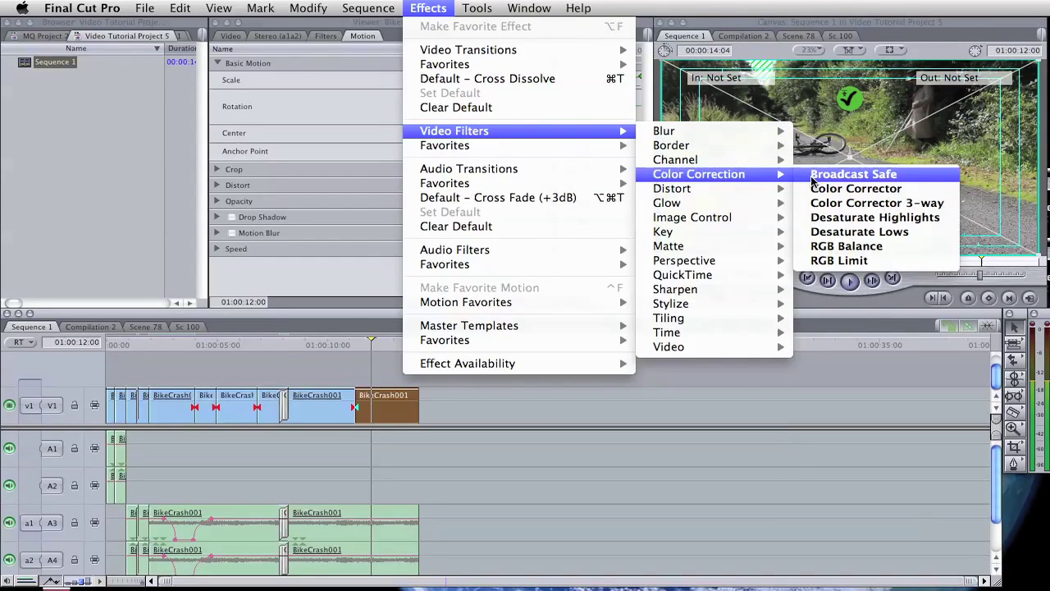
mouse_move(714, 220)
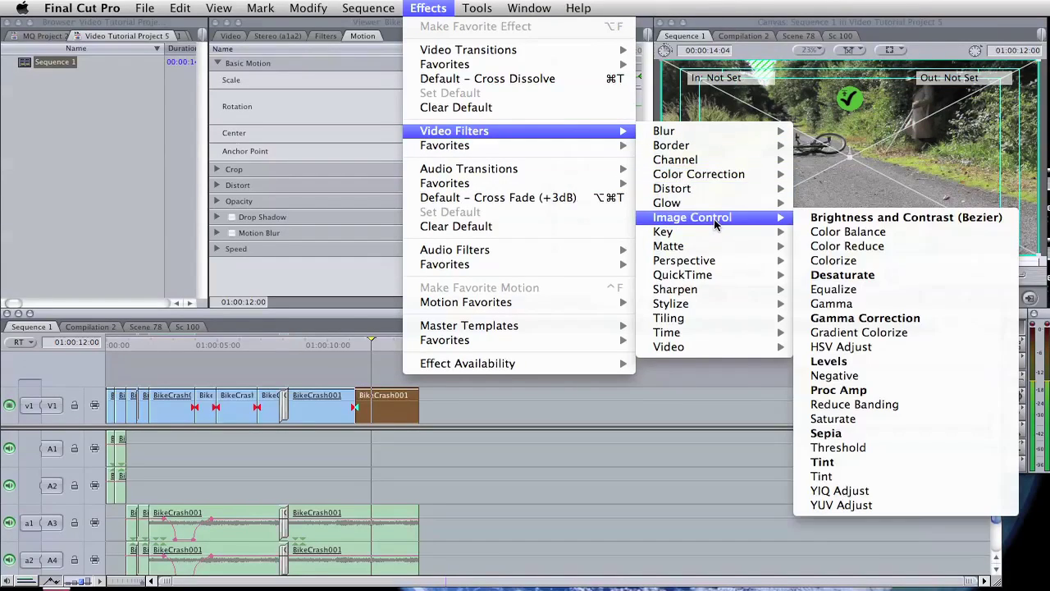
click(849, 218)
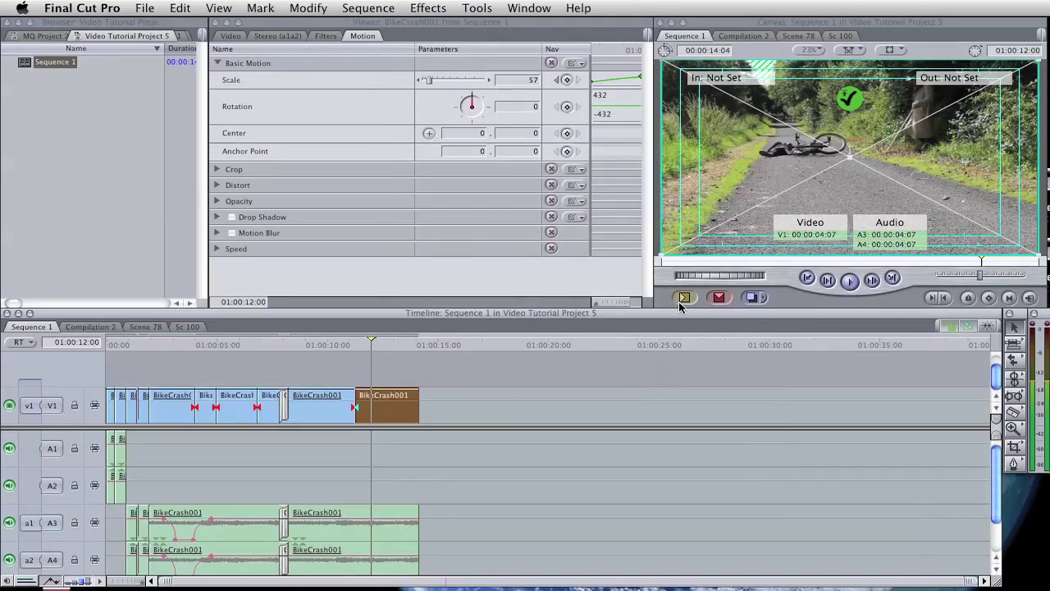
- In the Filters tab, drag the Brightness and Contrast sliders to preview, ending with both at 0
click(322, 36)
drag(452, 96, 471, 103)
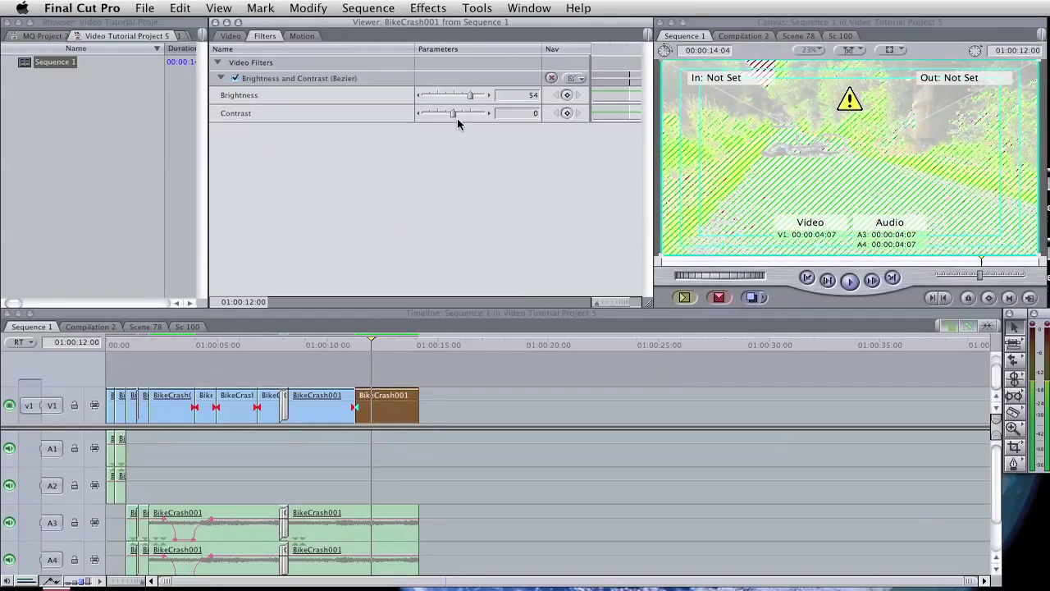
mouse_move(455, 114)
mouse_down()
mouse_move(485, 113)
mouse_move(359, 118)
mouse_move(490, 117)
mouse_move(392, 121)
mouse_move(481, 122)
mouse_move(441, 99)
mouse_move(453, 100)
mouse_up()
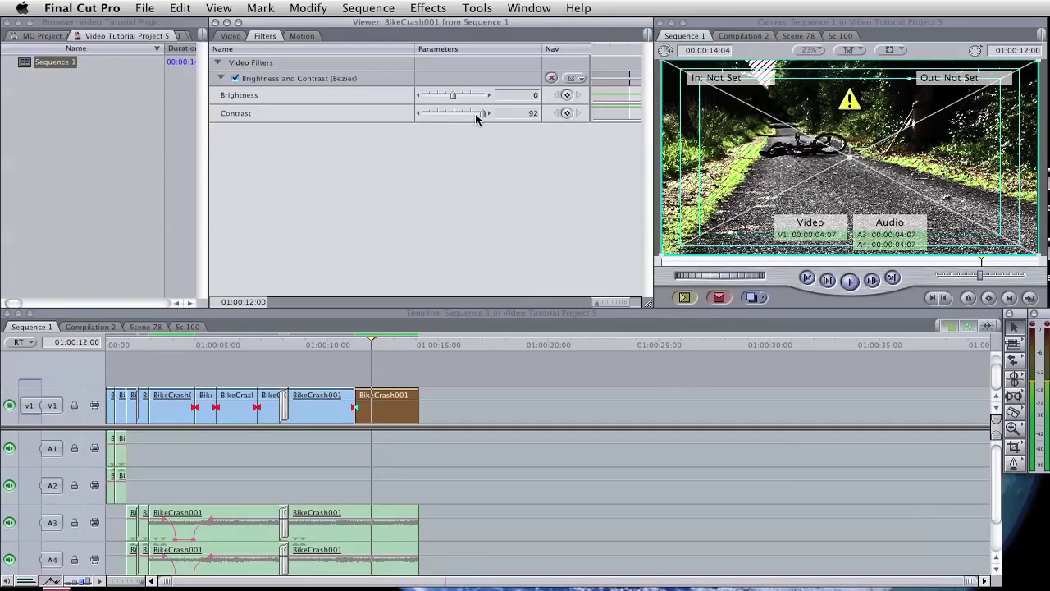
drag(477, 117, 453, 126)
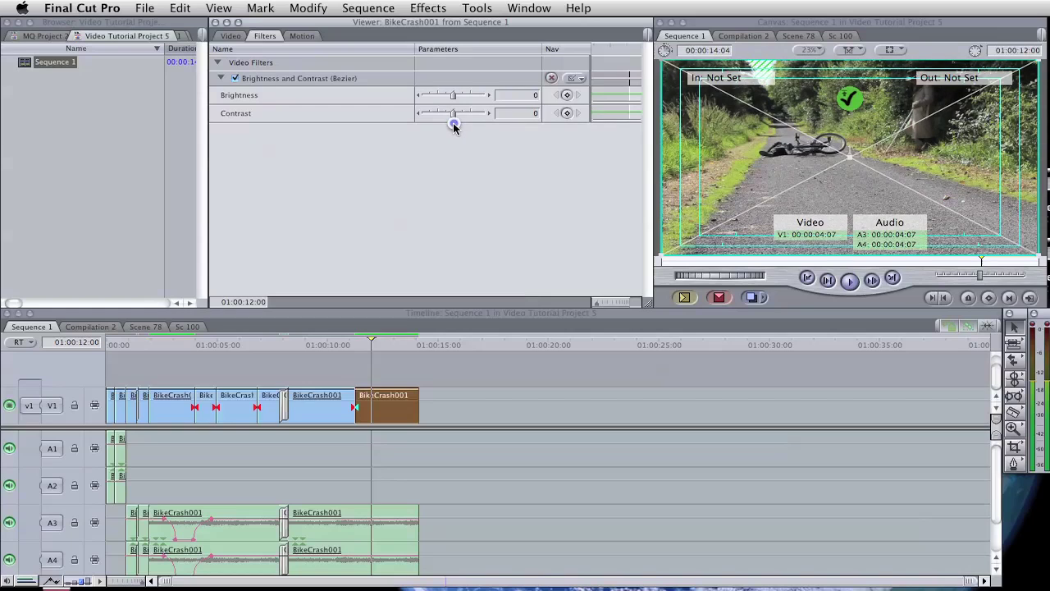
- Select the Brightness and Contrast (Bezier) filter row, delete it, and deselect the clip
click(352, 78)
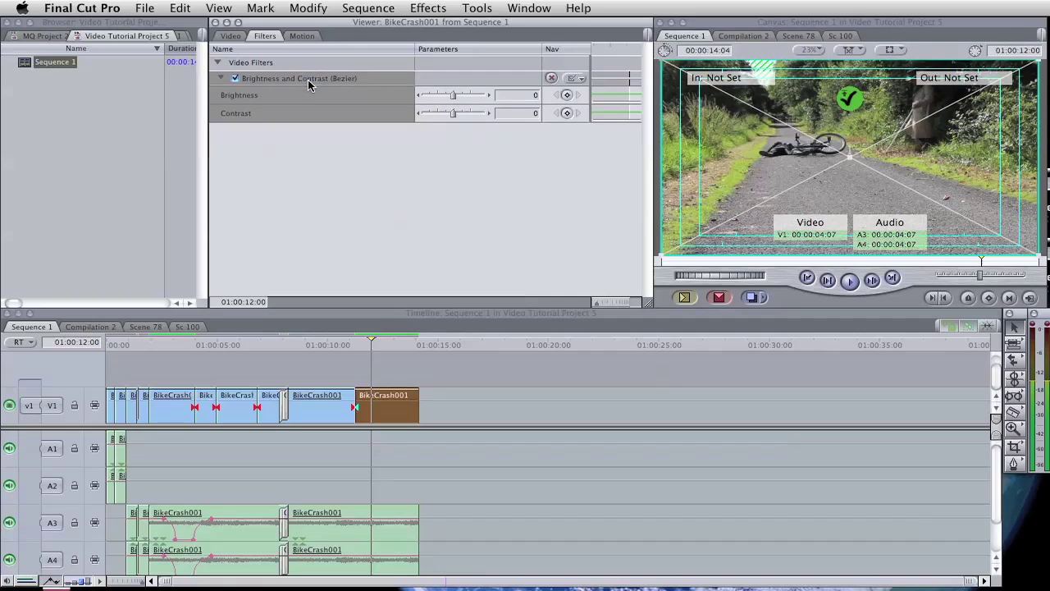
key(Delete)
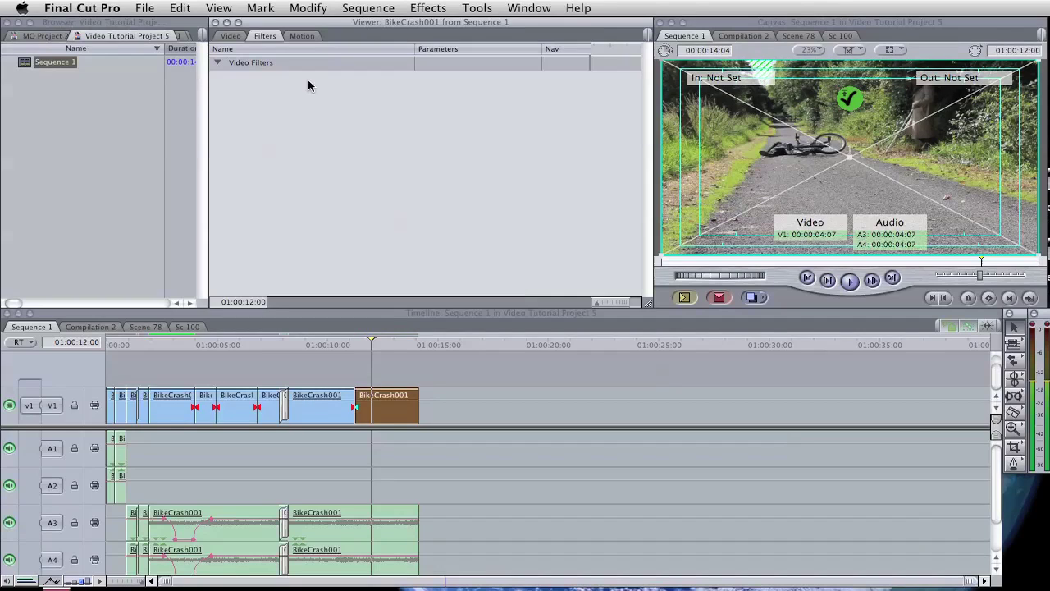
click(440, 430)
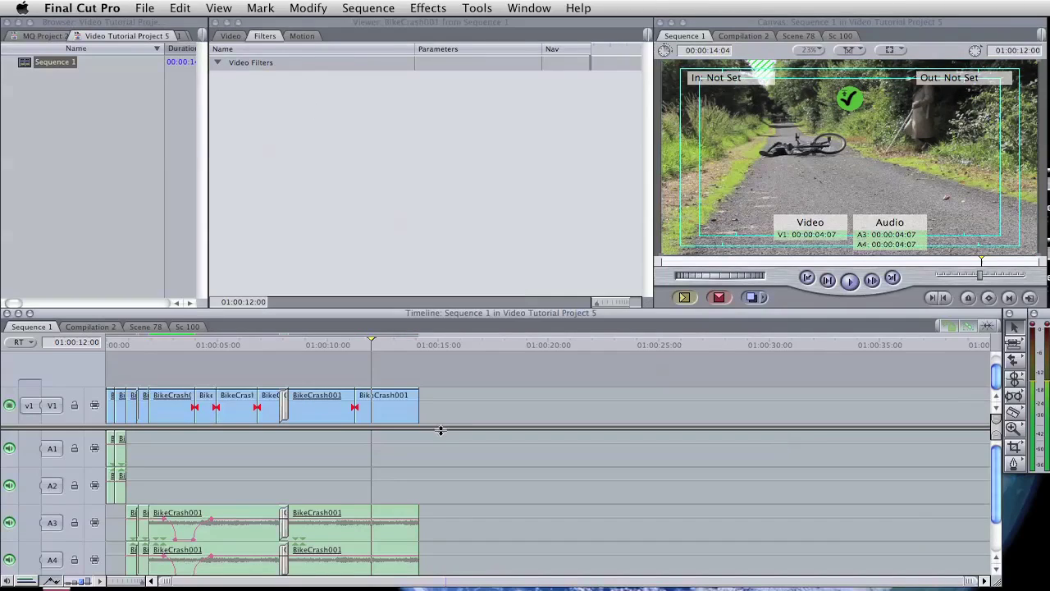